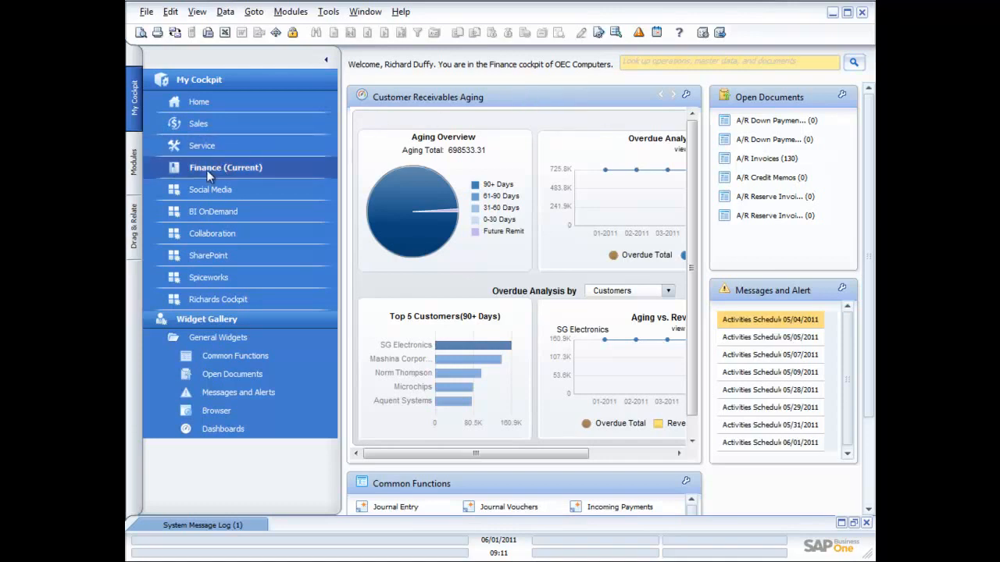
Open the Chart of Accounts from the Financials module
{"action": "left_click", "coordinate": [328, 62]}
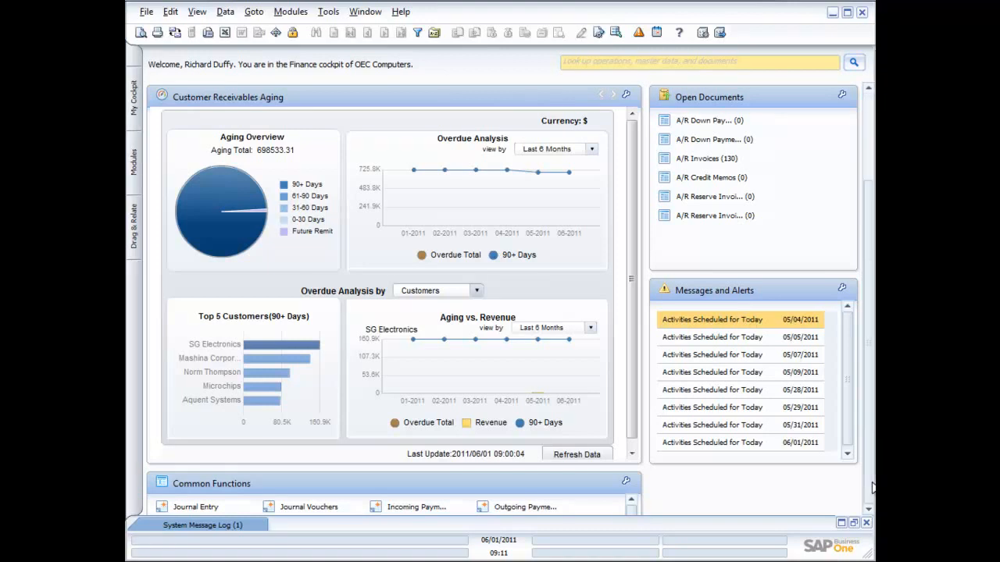
{"action": "scroll", "coordinate": [873, 487], "scroll_direction": "down", "scroll_amount": 3}
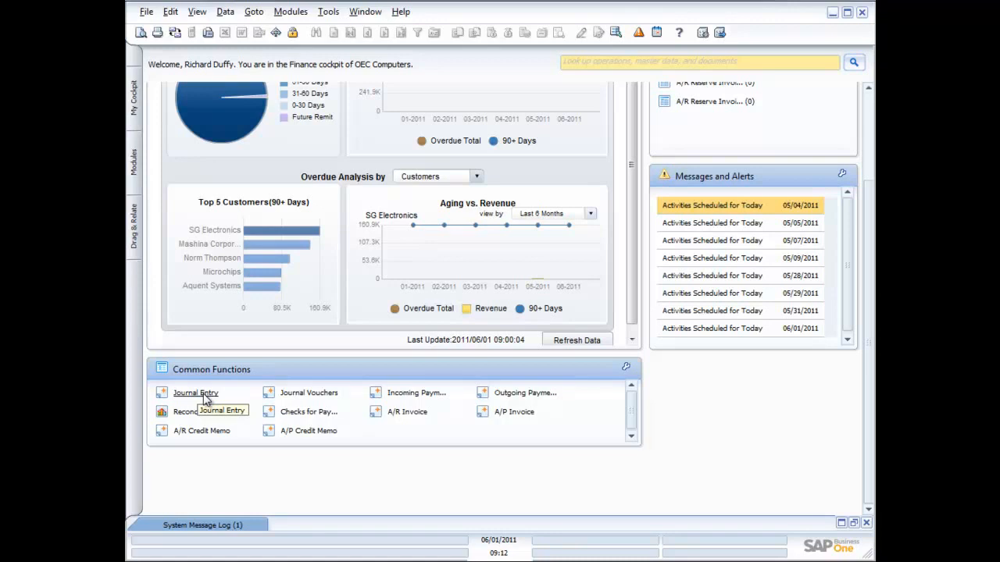
{"action": "left_click", "coordinate": [134, 160]}
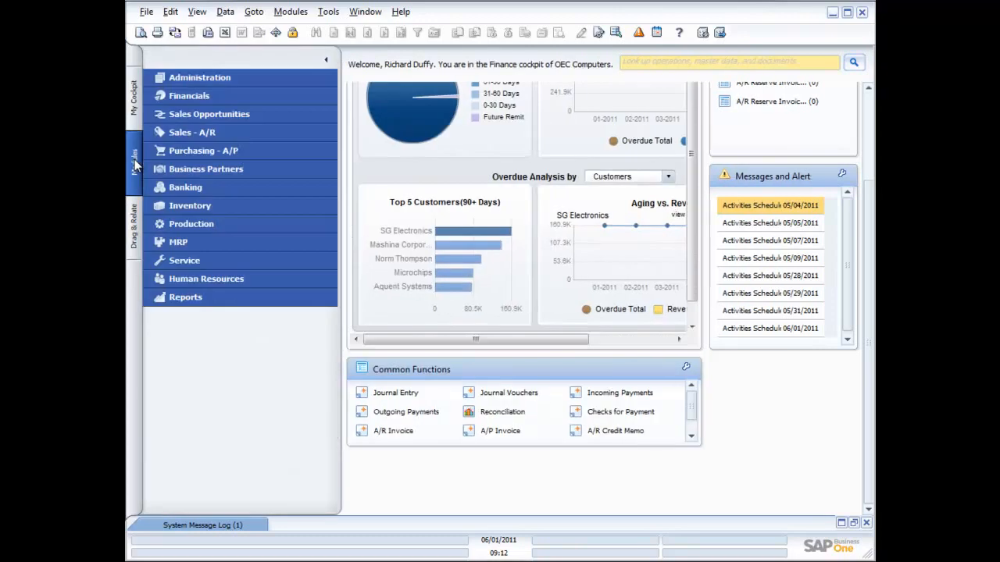
{"action": "left_click", "coordinate": [193, 94]}
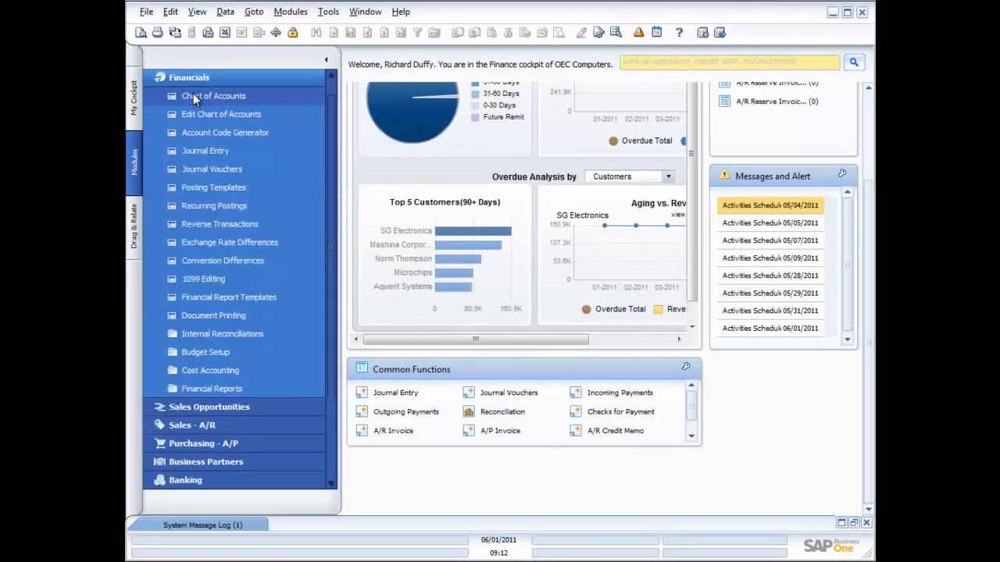
{"action": "left_click", "coordinate": [193, 95]}
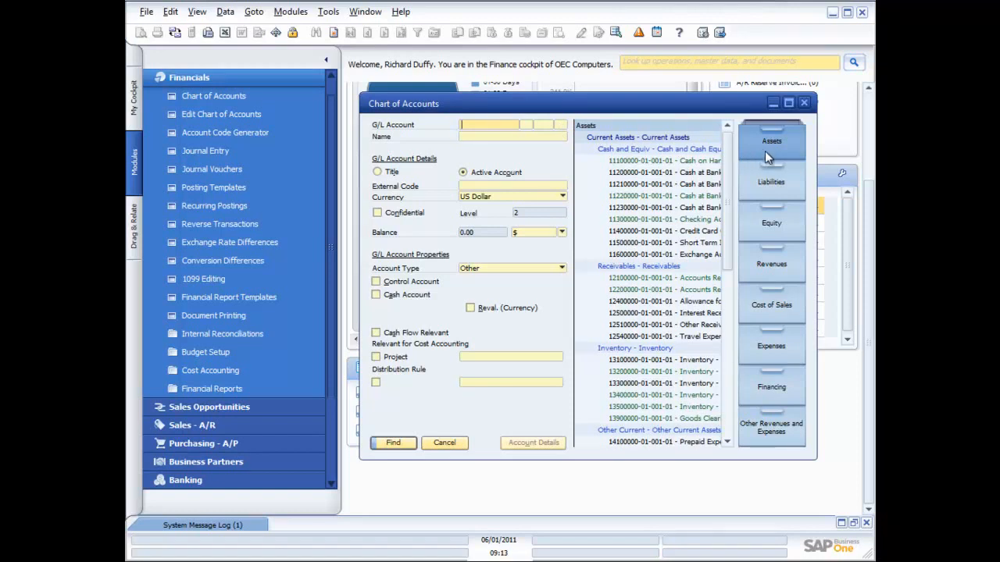
Review the accounts in each Chart of Accounts category, from Liabilities through Other Revenues and Expenses, and return to Assets
{"action": "left_click", "coordinate": [768, 188]}
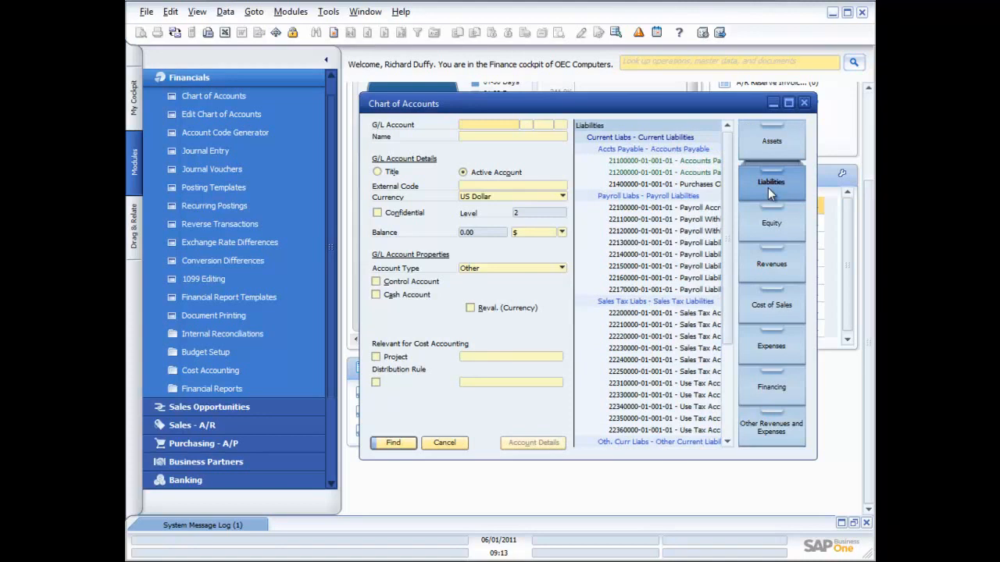
{"action": "left_click", "coordinate": [770, 227]}
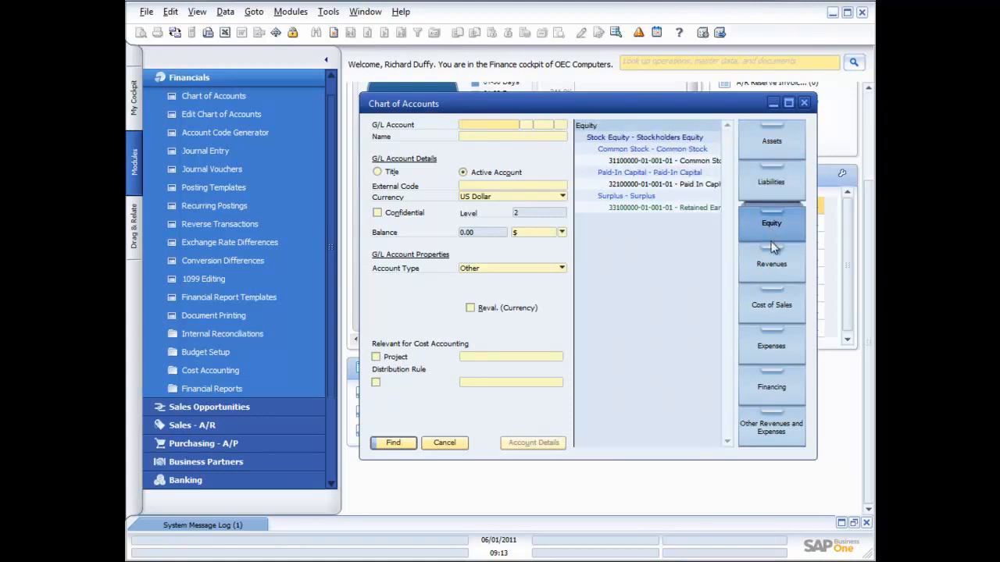
{"action": "left_click", "coordinate": [772, 270]}
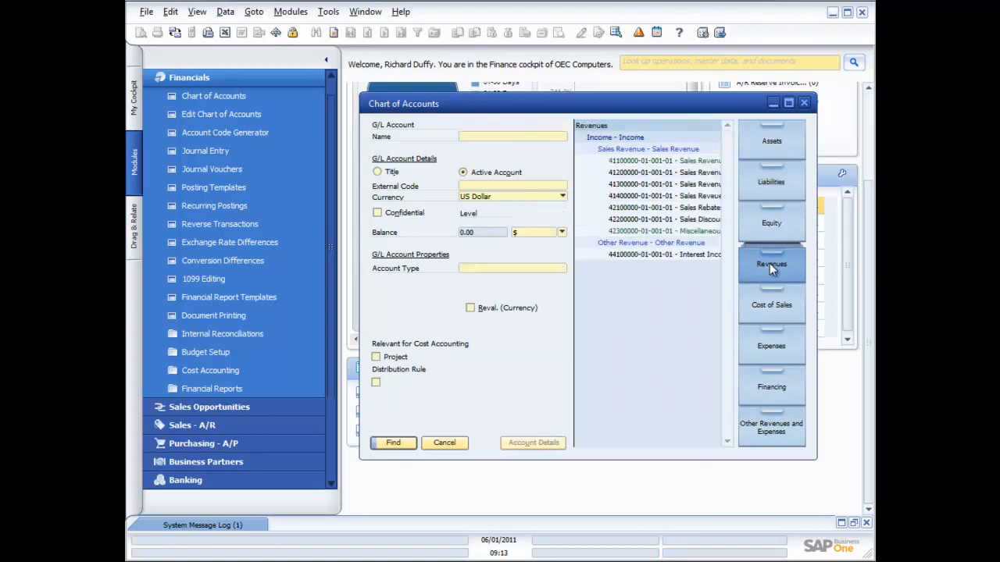
{"action": "left_click", "coordinate": [772, 309]}
{"action": "left_click", "coordinate": [777, 348]}
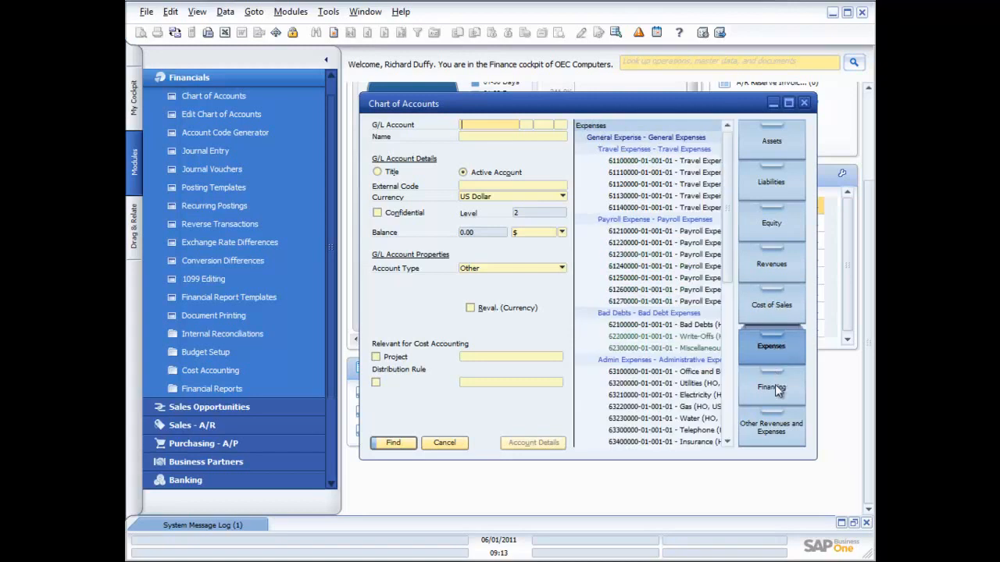
{"action": "left_click", "coordinate": [774, 392]}
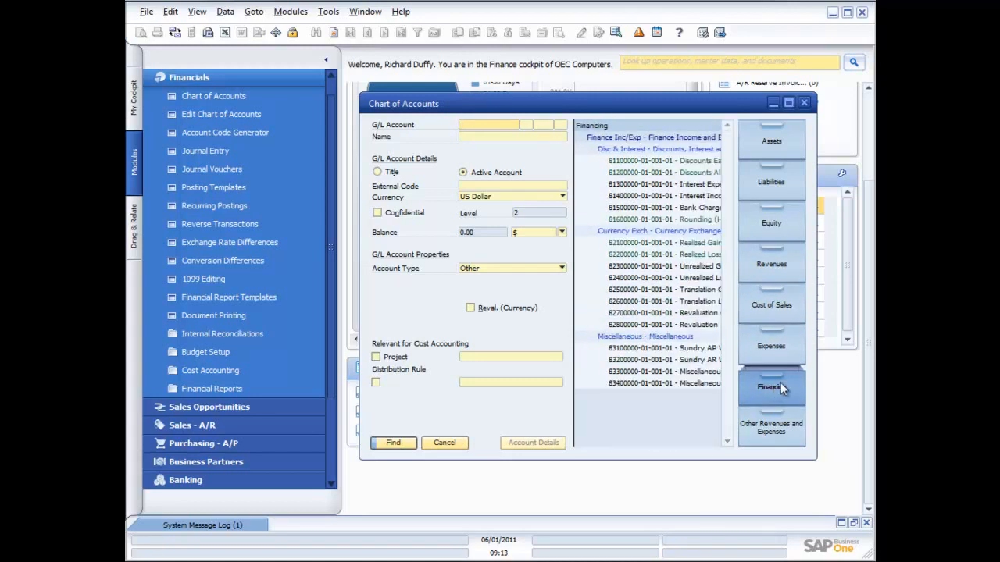
{"action": "left_click", "coordinate": [777, 433]}
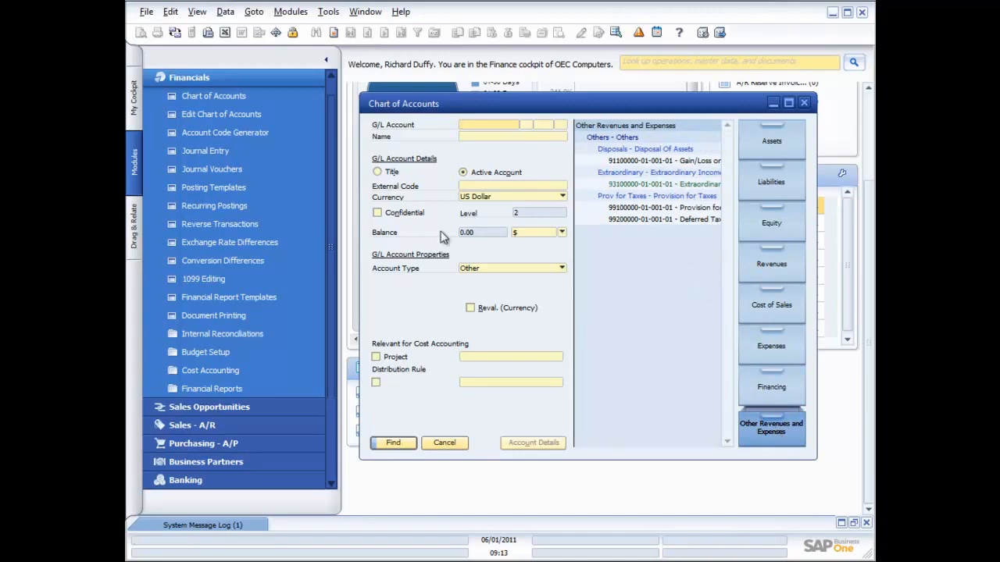
{"action": "left_click", "coordinate": [757, 146]}
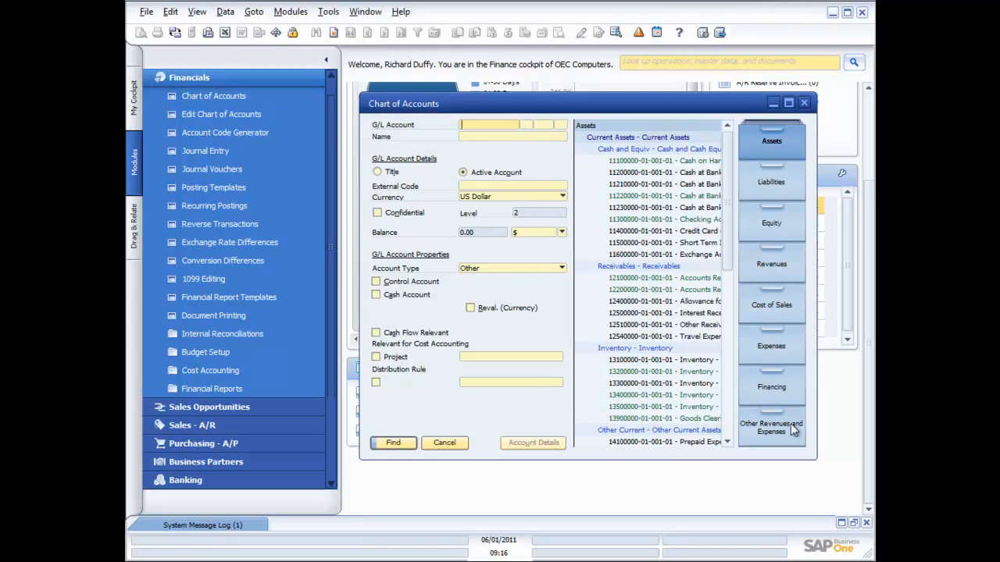
{"action": "left_click", "coordinate": [774, 261]}
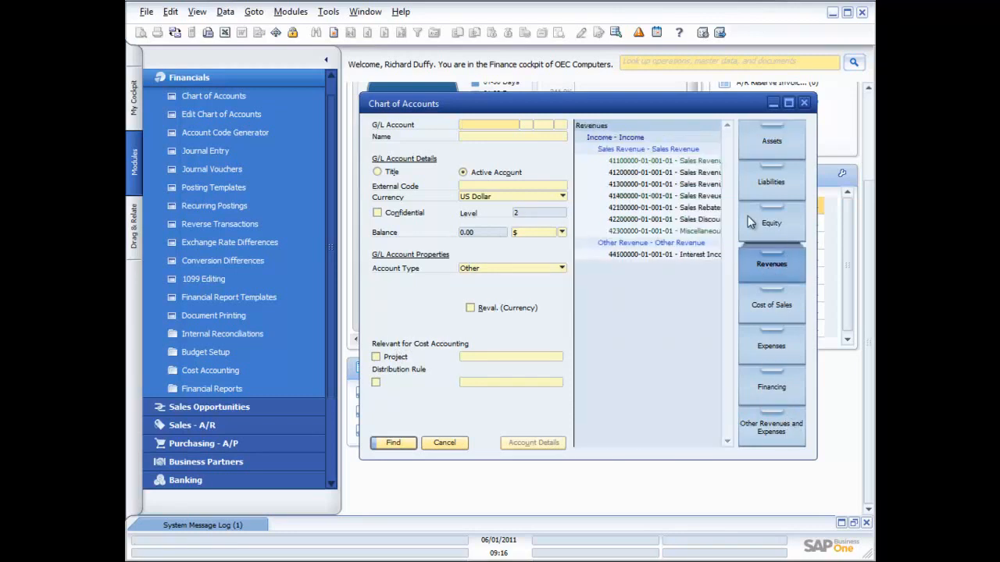
{"action": "left_click", "coordinate": [659, 162]}
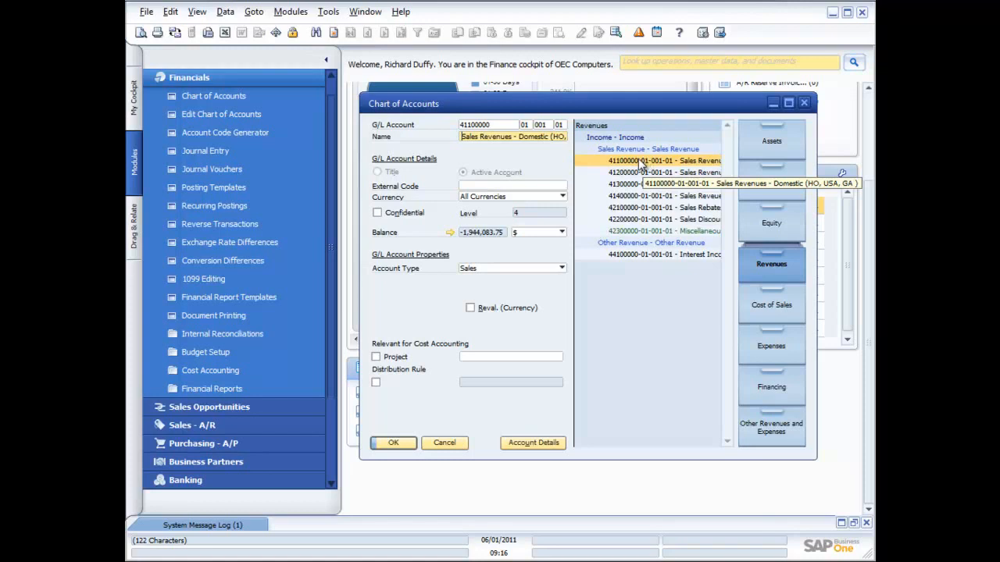
{"action": "left_click", "coordinate": [562, 199]}
{"action": "left_click", "coordinate": [564, 200]}
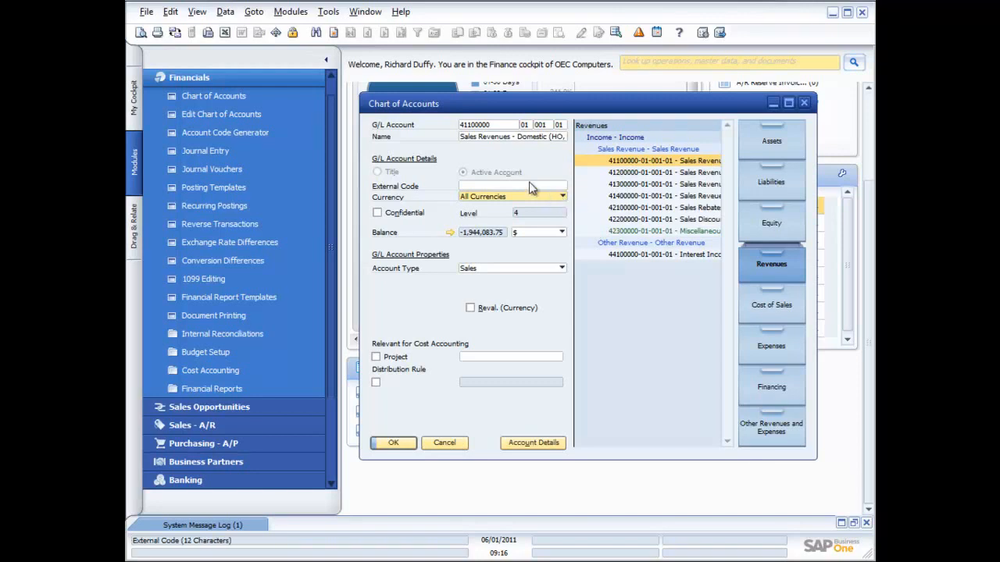
Start a new revenue account to view the available currency options, and return to find mode without adding it
{"action": "left_click", "coordinate": [334, 32]}
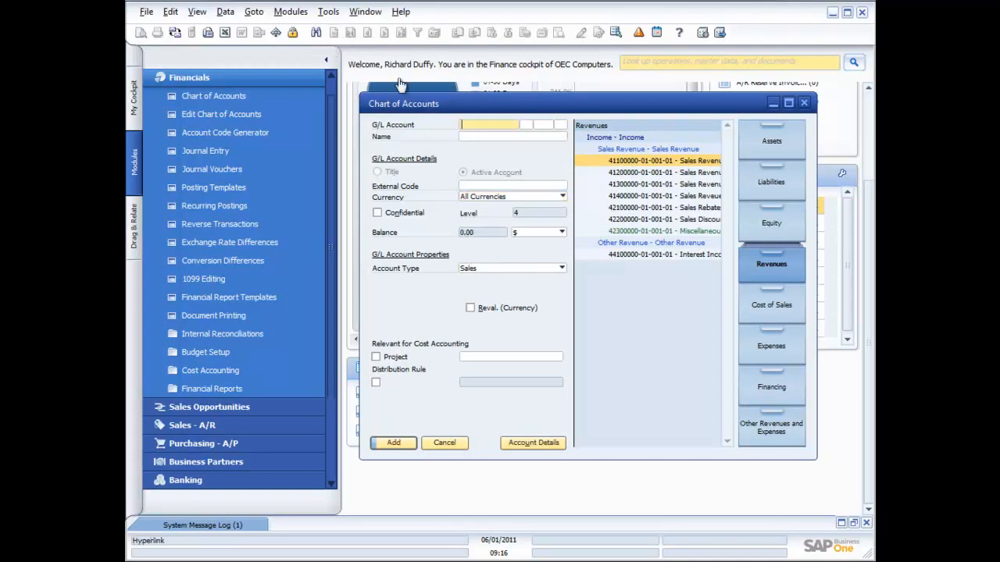
{"action": "left_click", "coordinate": [561, 196]}
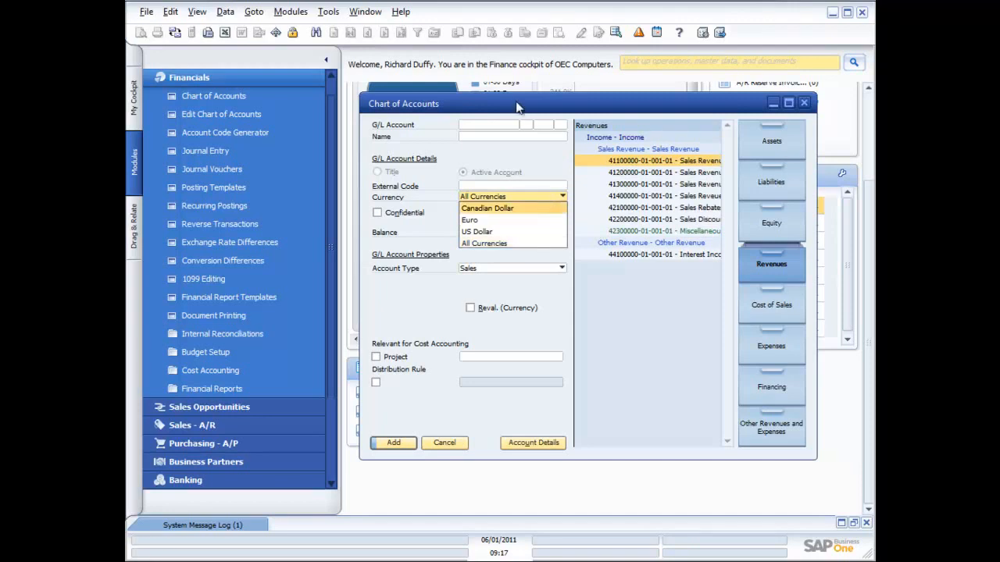
{"action": "left_click", "coordinate": [651, 166]}
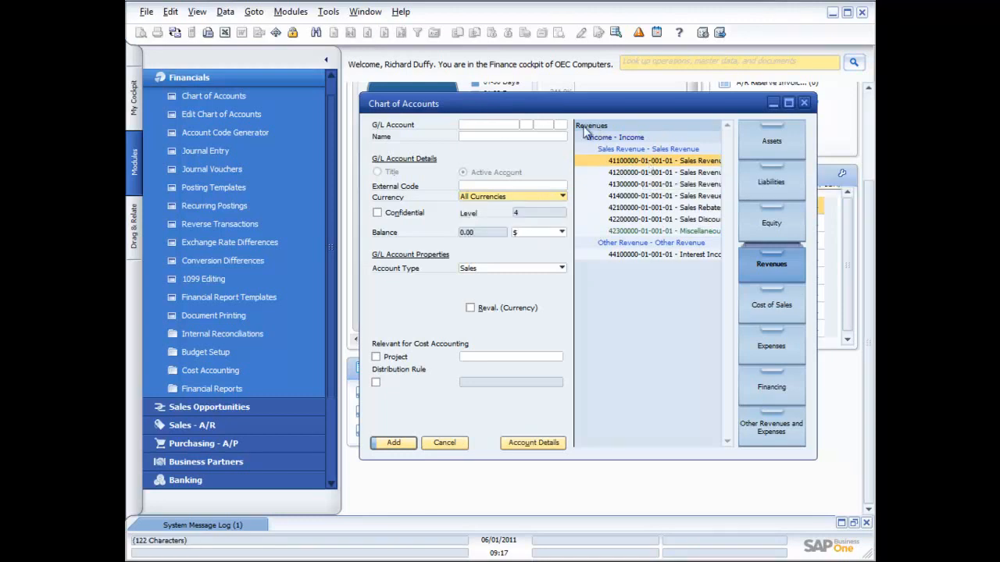
{"action": "left_click", "coordinate": [316, 32]}
Examine the domestic Sales Revenues account's balance transactions and their print preview, and close the Chart of Accounts
{"action": "left_click", "coordinate": [634, 160]}
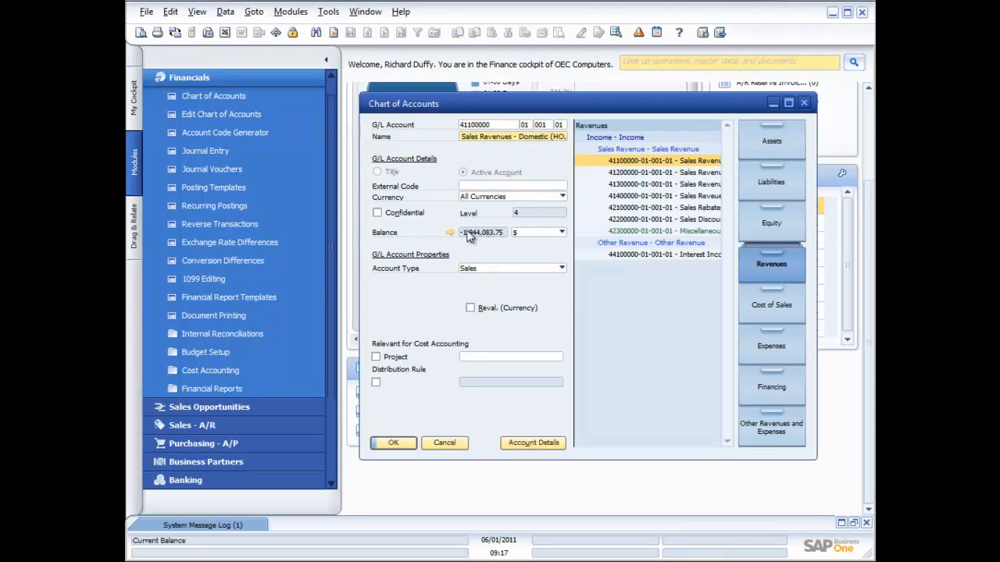
{"action": "left_click", "coordinate": [450, 234]}
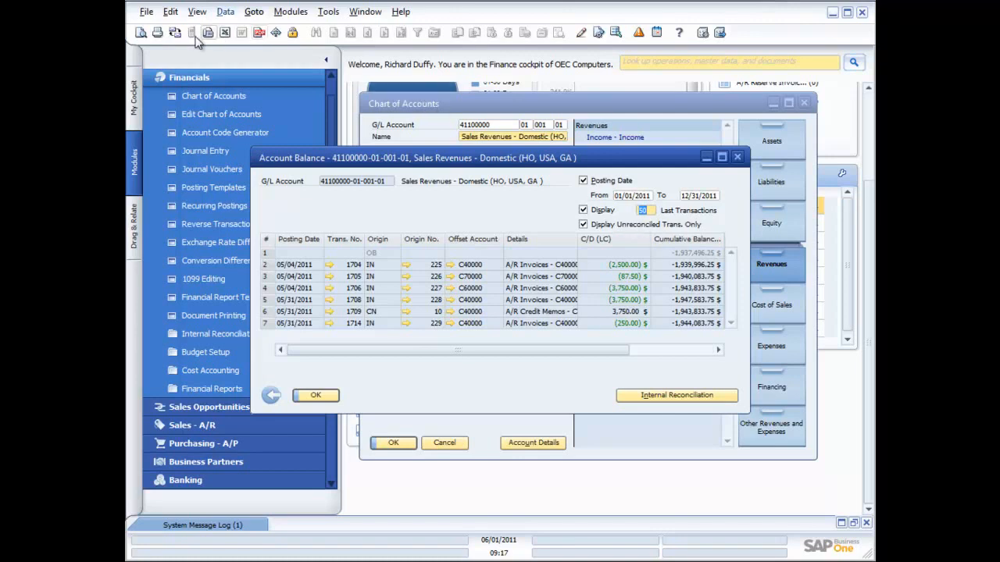
{"action": "left_click", "coordinate": [139, 32]}
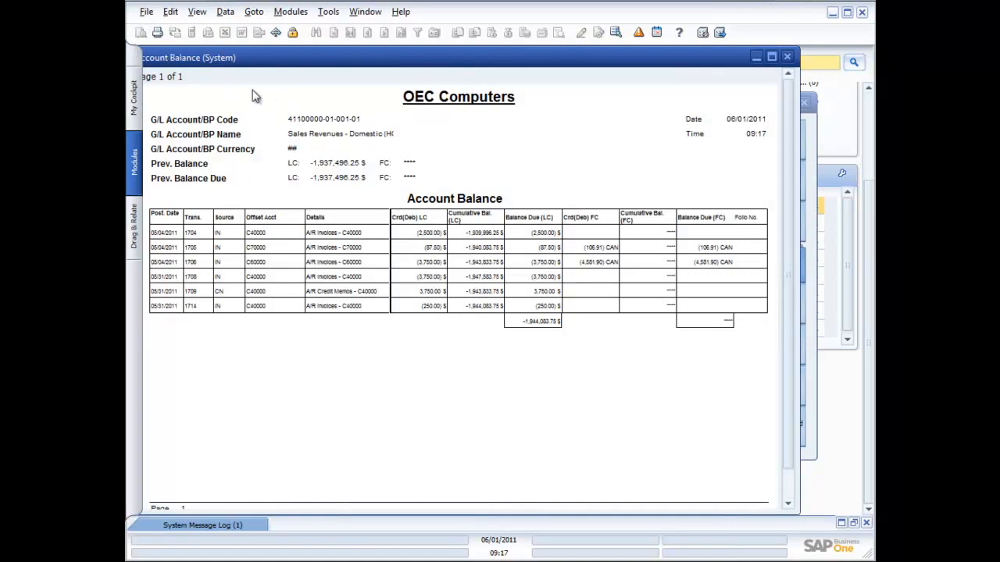
{"action": "left_click", "coordinate": [787, 57]}
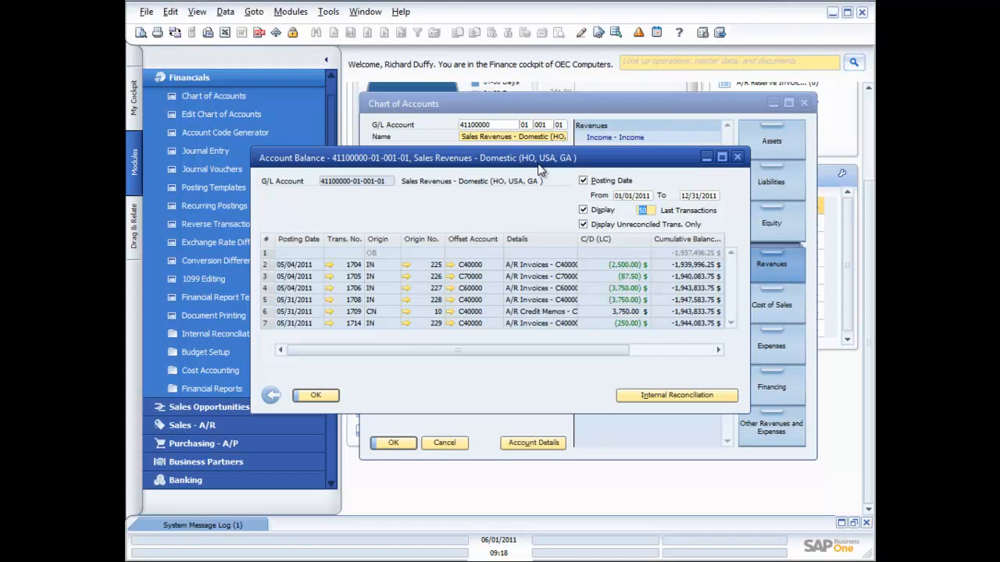
{"action": "left_click", "coordinate": [739, 157]}
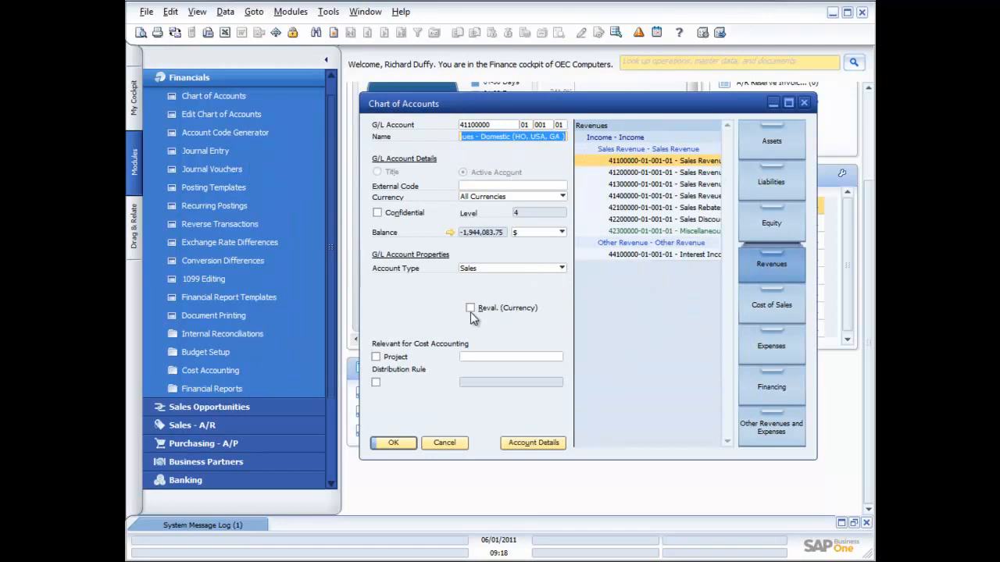
{"action": "left_click", "coordinate": [804, 102]}
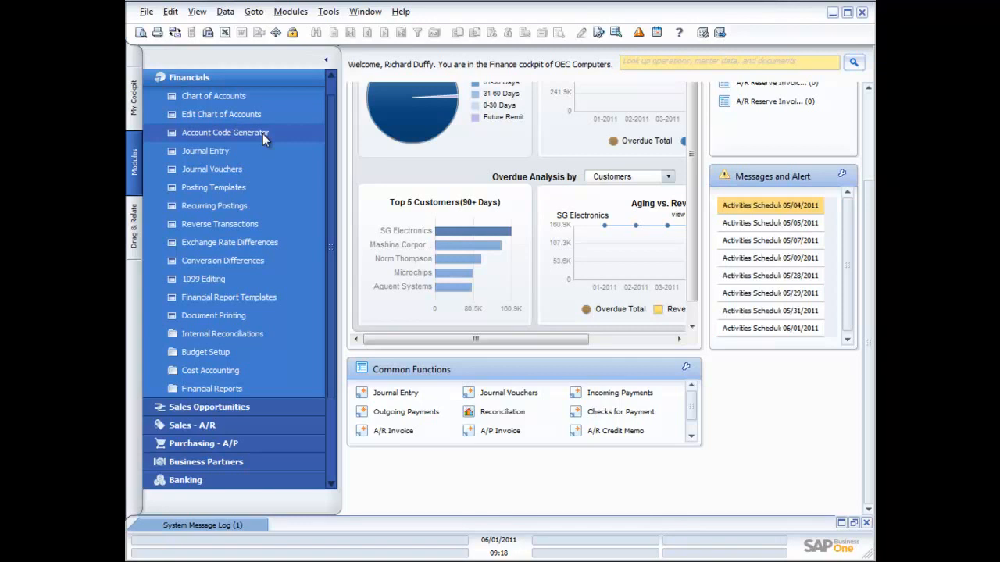
Reopen the Chart of Accounts to look over the asset account hierarchy, and close it again
{"action": "left_click", "coordinate": [212, 95]}
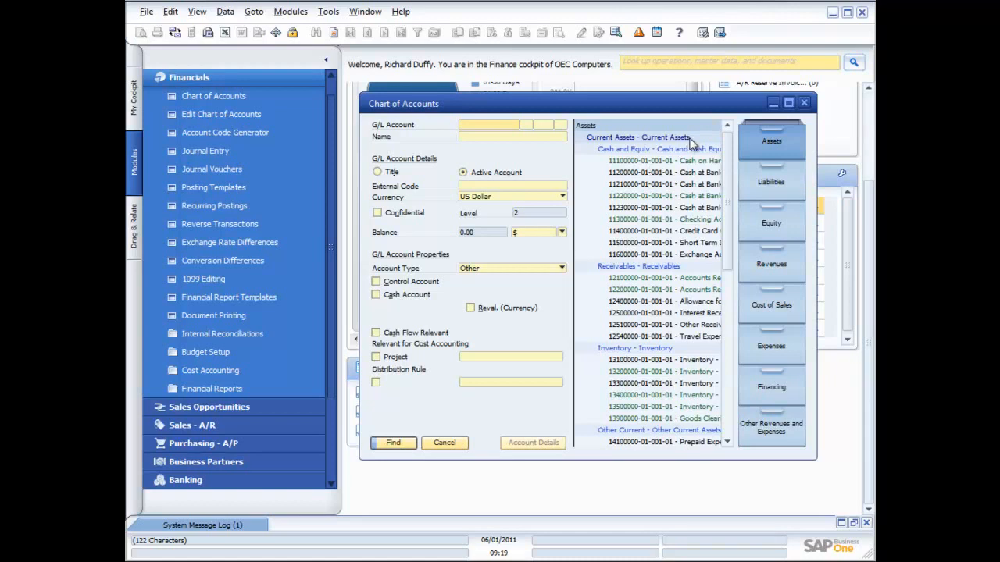
{"action": "left_click", "coordinate": [804, 102]}
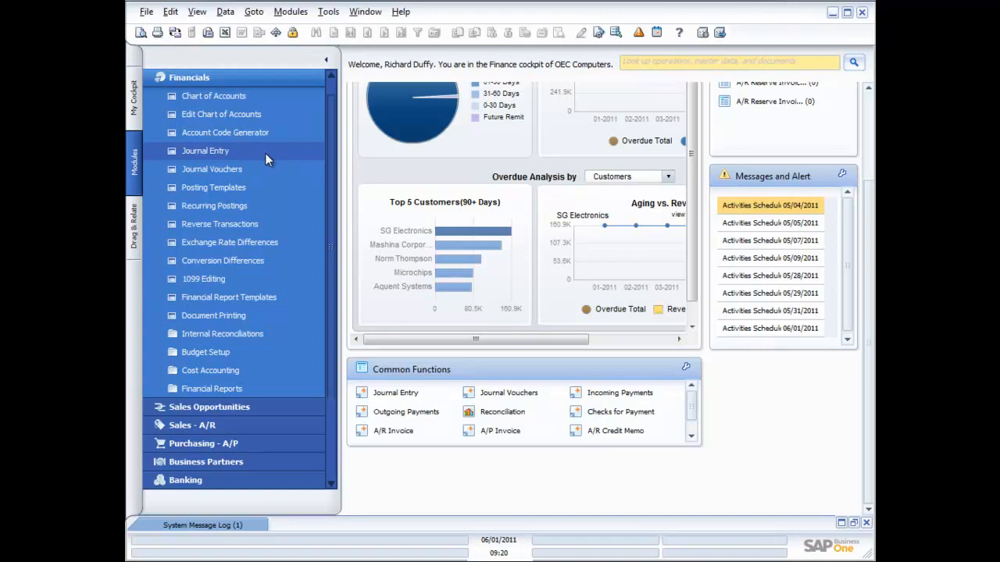
Open a new Journal Entry form and check its numbering series options
{"action": "left_click", "coordinate": [209, 156]}
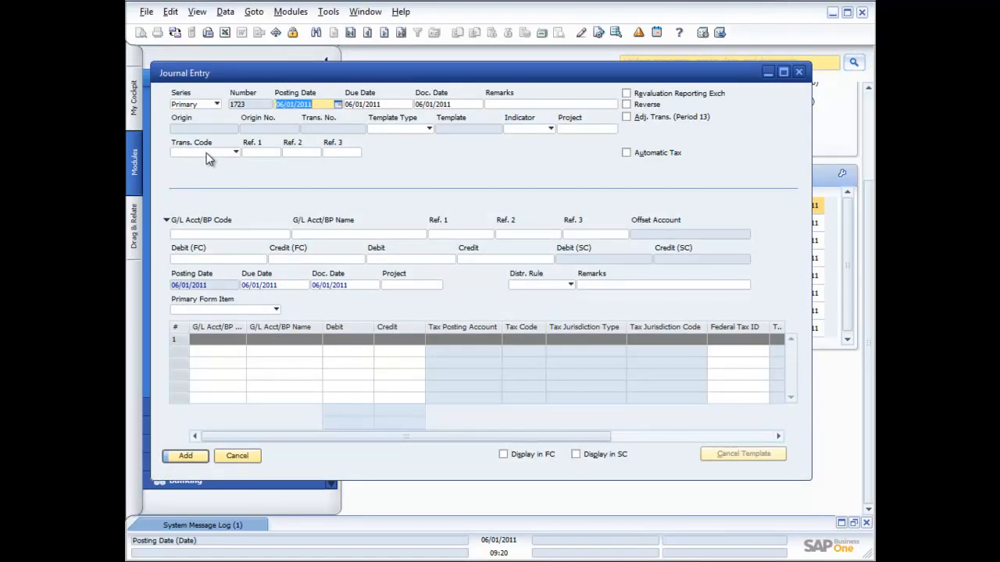
{"action": "left_click", "coordinate": [218, 105]}
{"action": "left_click", "coordinate": [218, 106]}
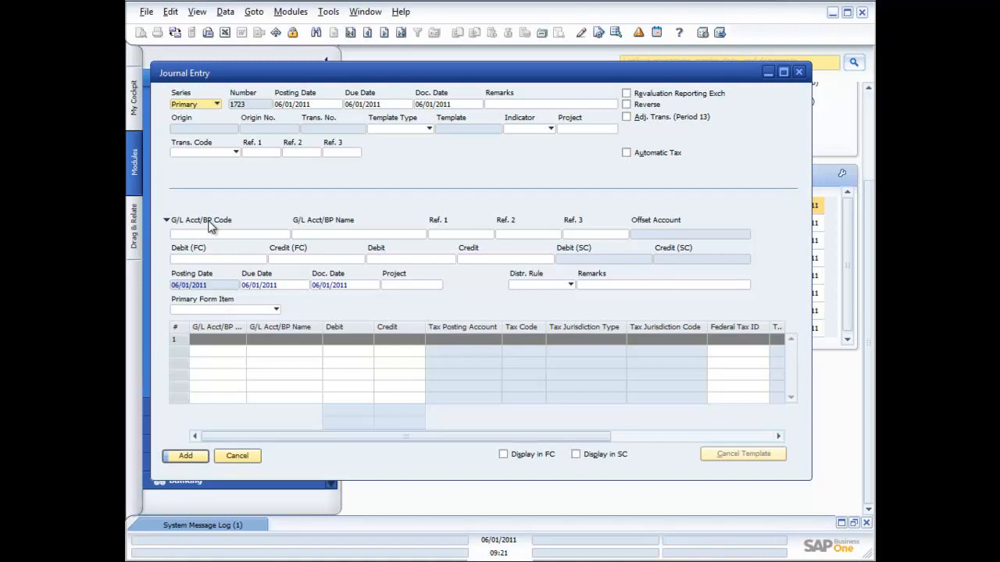
View the template type and transaction code options of the journal entry, leaving both fields blank
{"action": "left_click", "coordinate": [428, 130]}
{"action": "left_click", "coordinate": [428, 130]}
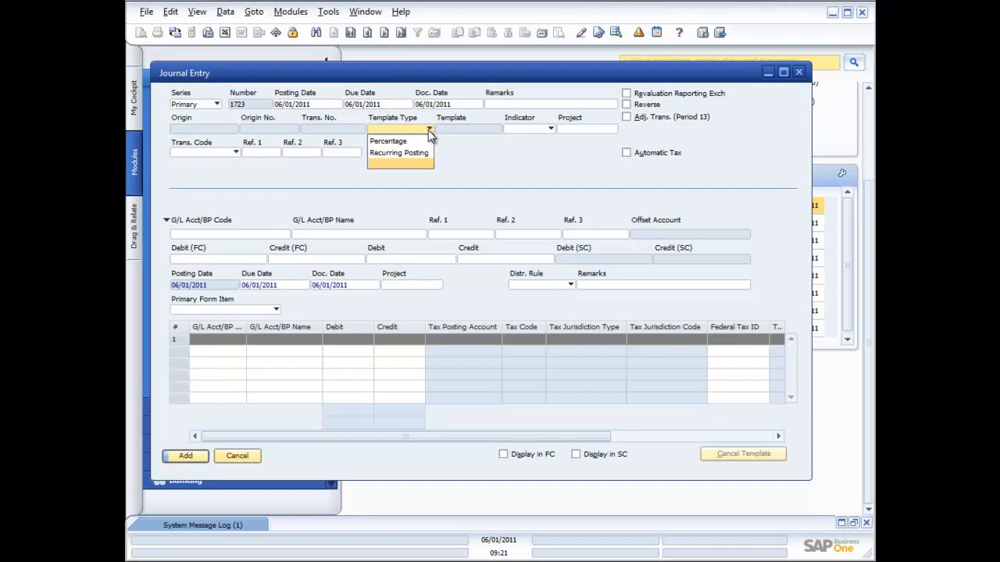
{"action": "left_click", "coordinate": [488, 151]}
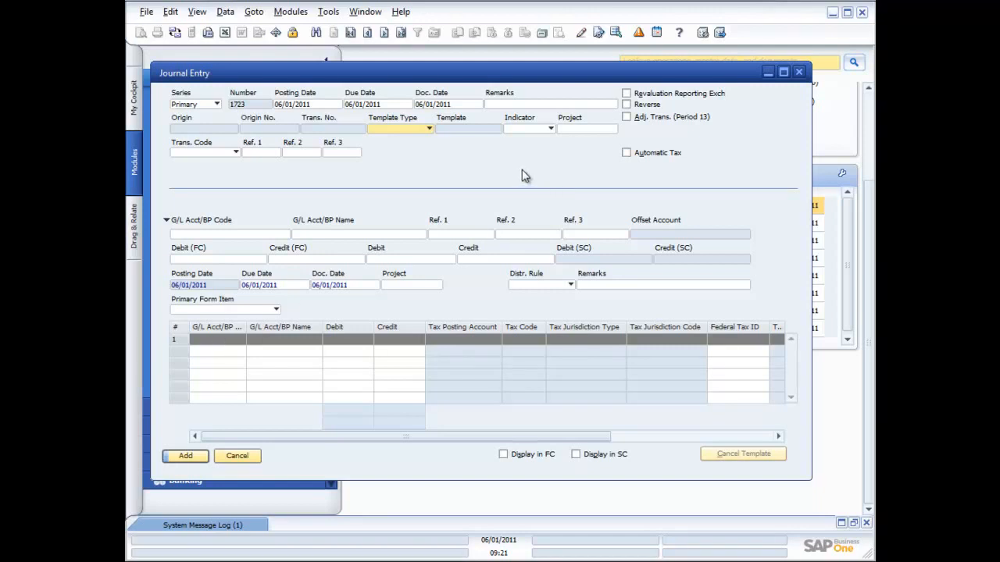
{"action": "left_click", "coordinate": [236, 153]}
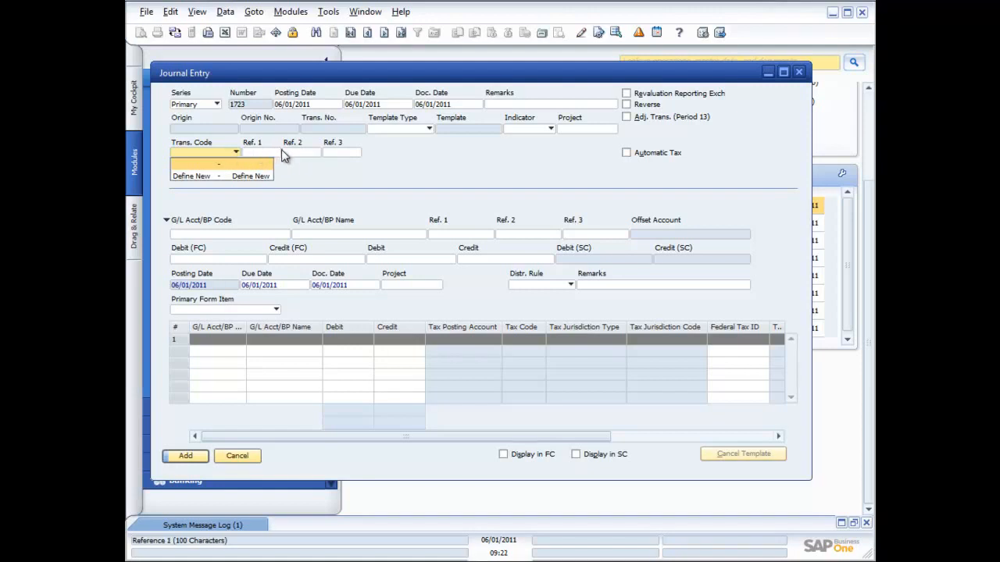
{"action": "left_click", "coordinate": [350, 171]}
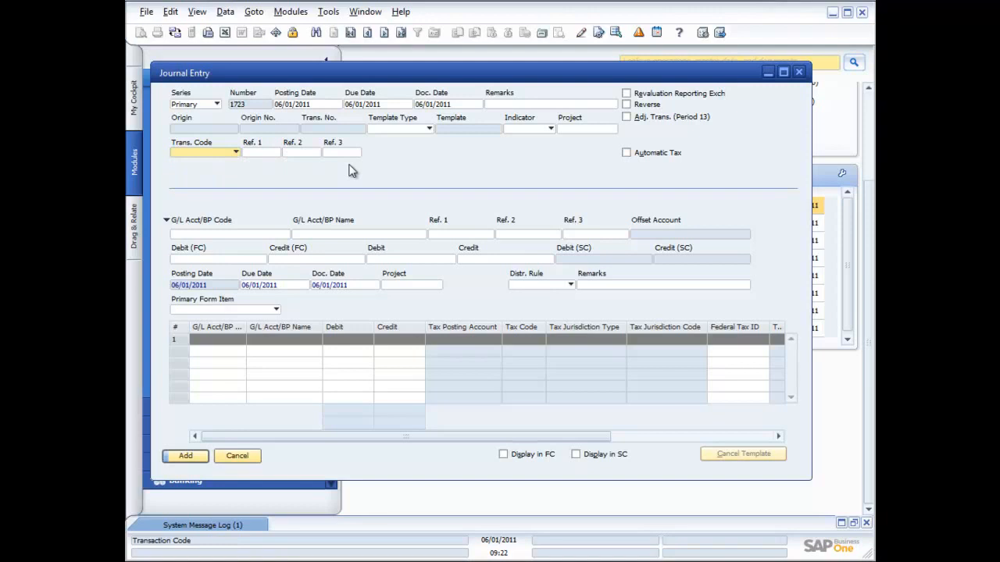
Show the related commands for the journal entry, including activities, transaction and document journals, and the general ledger
{"action": "right_click", "coordinate": [415, 163]}
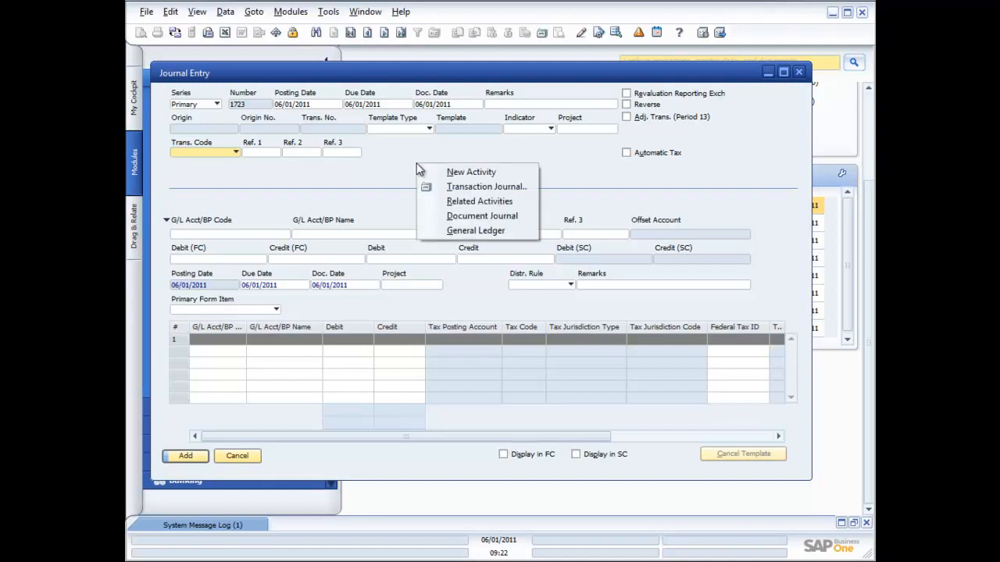
{"action": "left_click", "coordinate": [376, 170]}
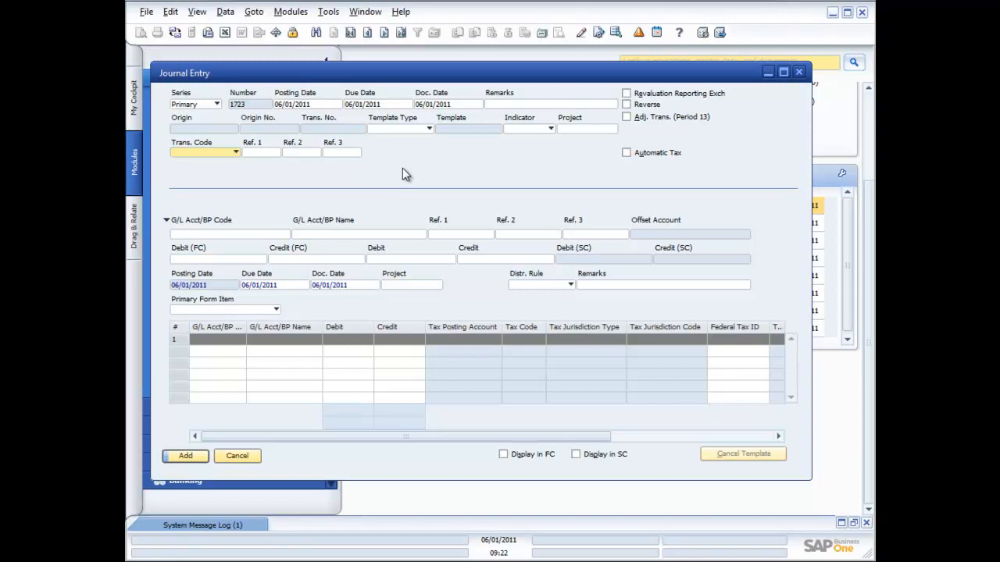
{"action": "right_click", "coordinate": [424, 164]}
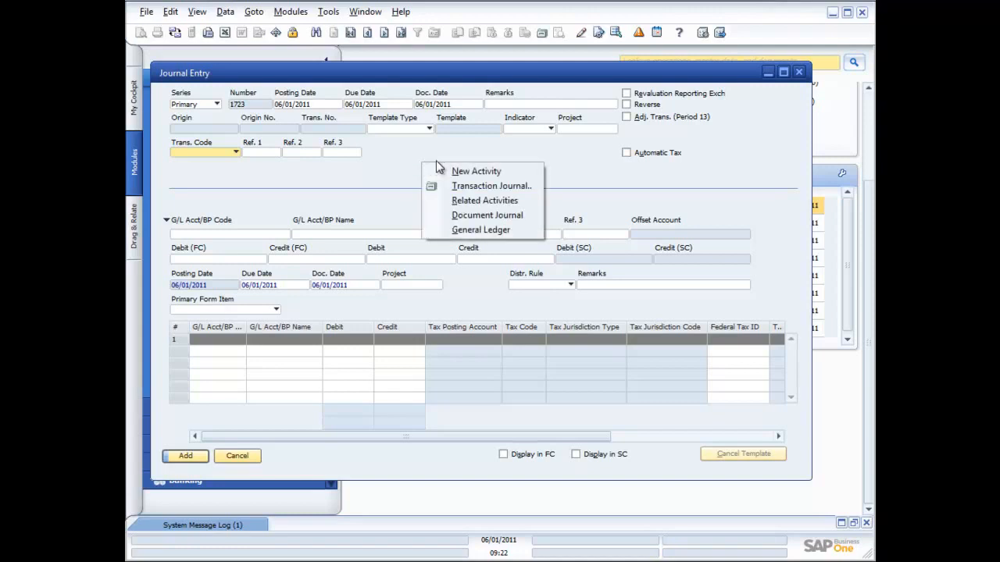
Create a new activity from the journal entry and set its activity kind to Note
{"action": "left_click", "coordinate": [468, 171]}
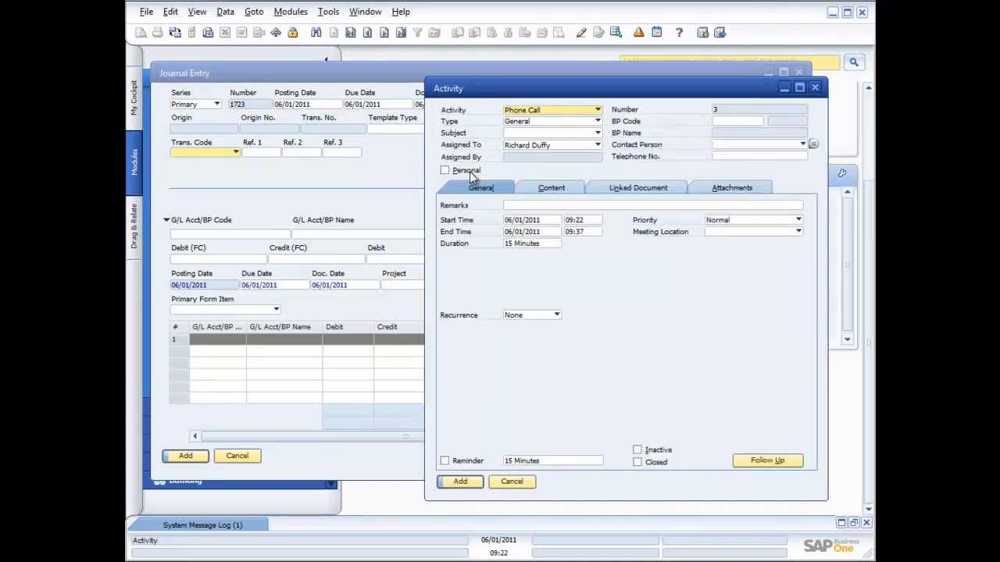
{"action": "left_click", "coordinate": [598, 111]}
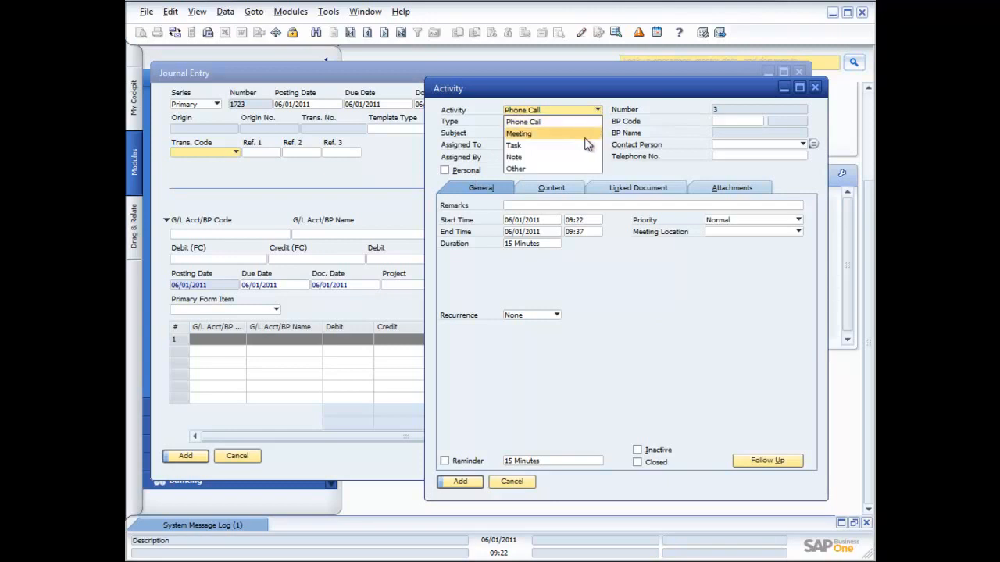
{"action": "left_click", "coordinate": [548, 159]}
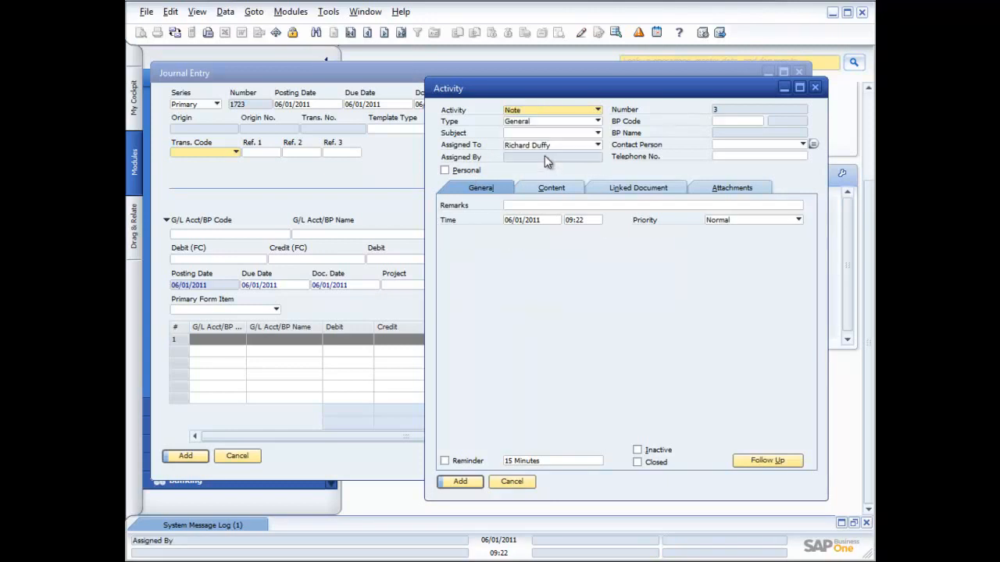
Define a new activity type named Auditors Note and apply it to the activity
{"action": "left_click", "coordinate": [599, 121]}
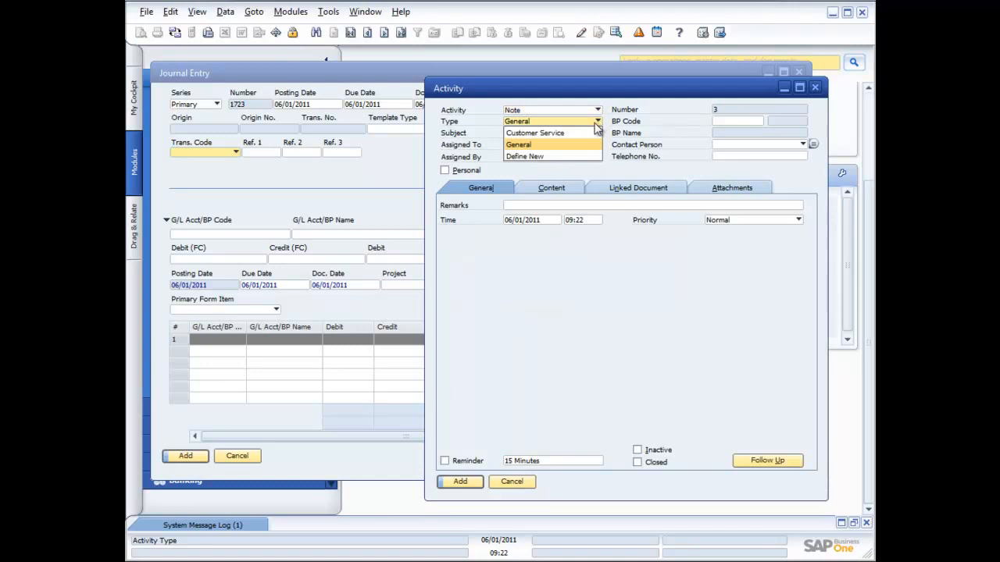
{"action": "left_click", "coordinate": [539, 156]}
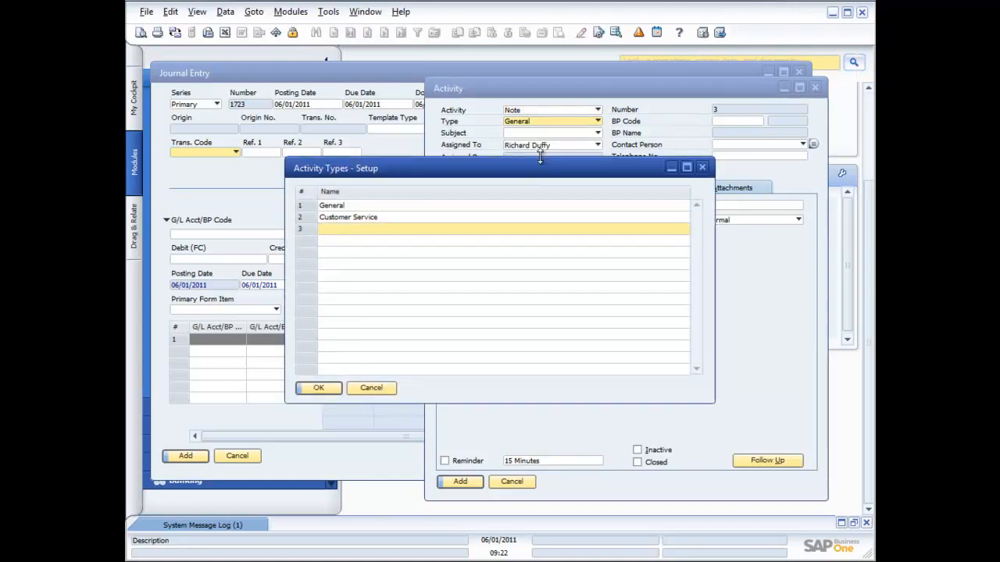
{"action": "type", "text": "Aud"}
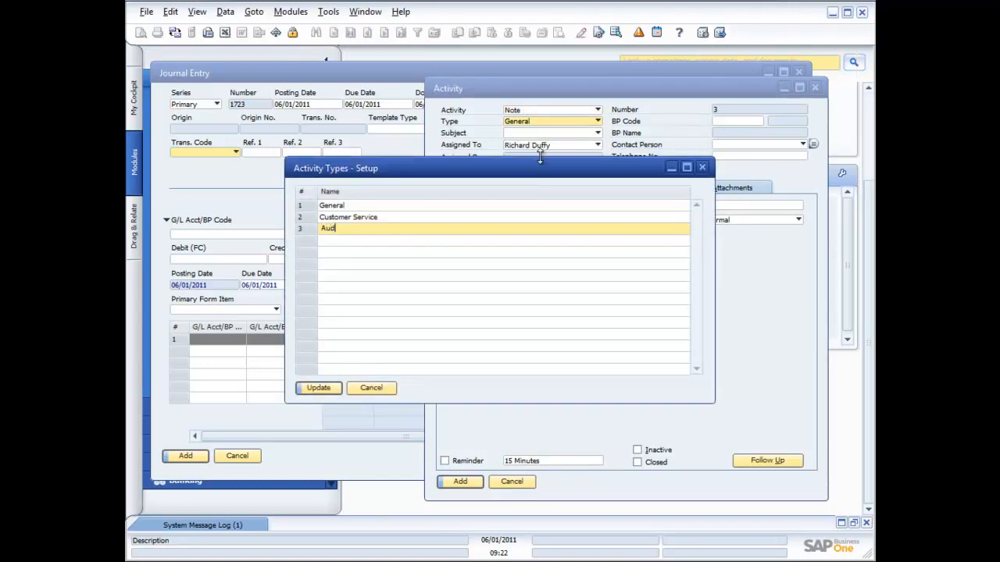
{"action": "type", "text": "itors Note"}
{"action": "left_click", "coordinate": [319, 388]}
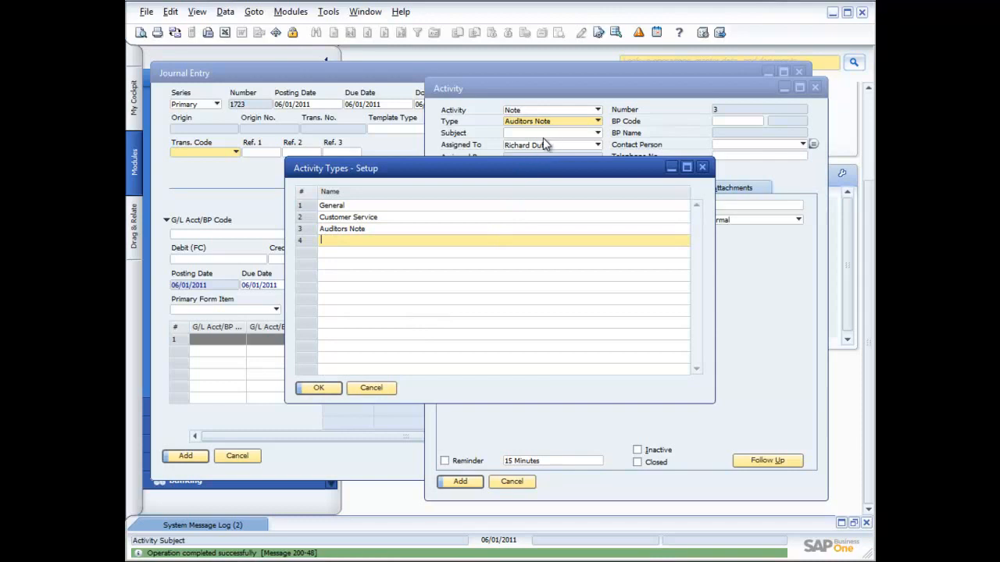
{"action": "left_click", "coordinate": [320, 387]}
Define a new activity subject named Adjustment Required and apply it to the activity
{"action": "left_click", "coordinate": [597, 133]}
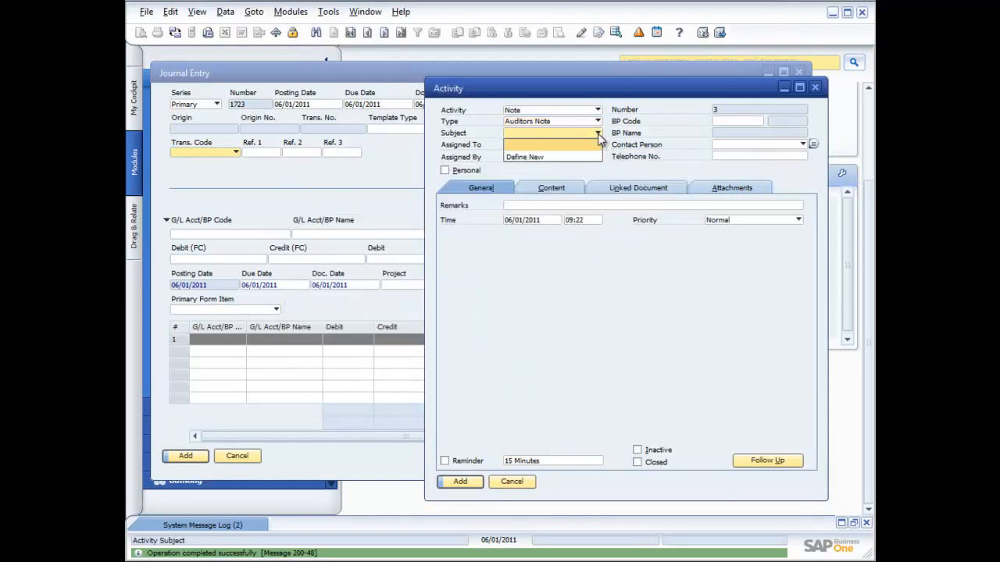
{"action": "left_click", "coordinate": [547, 156]}
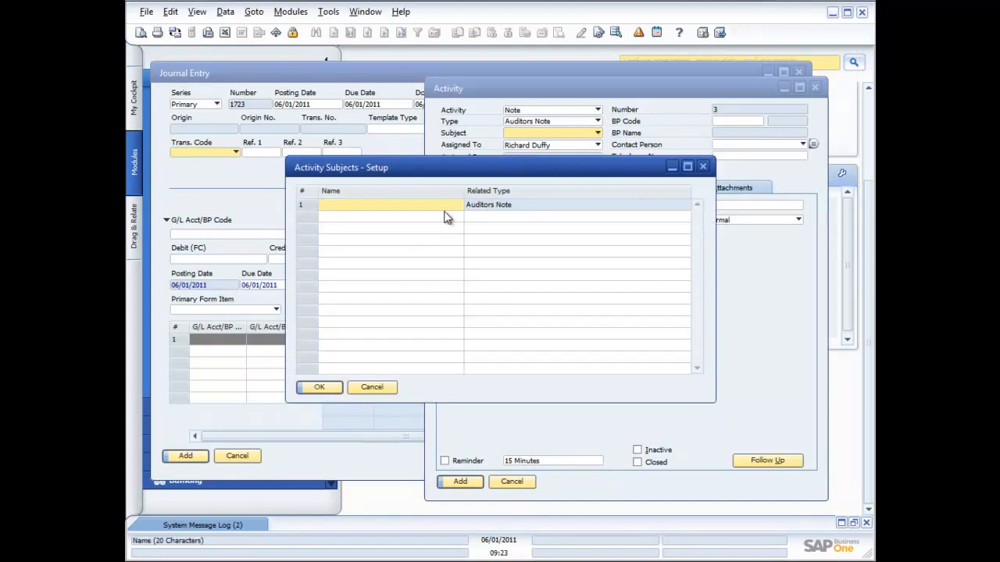
{"action": "type", "text": "Adjust"}
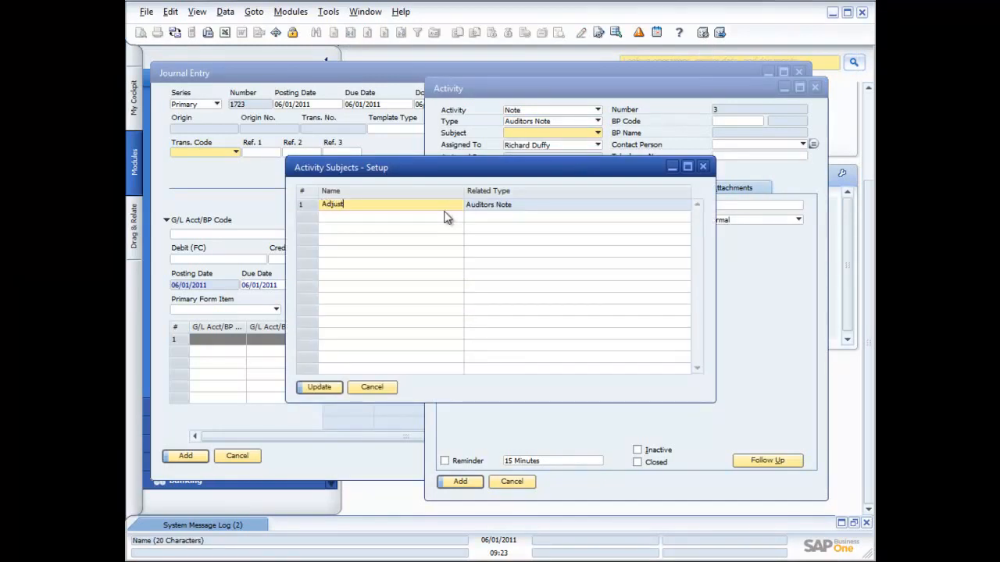
{"action": "type", "text": "ment Required"}
{"action": "left_click", "coordinate": [319, 386]}
{"action": "left_click", "coordinate": [320, 387]}
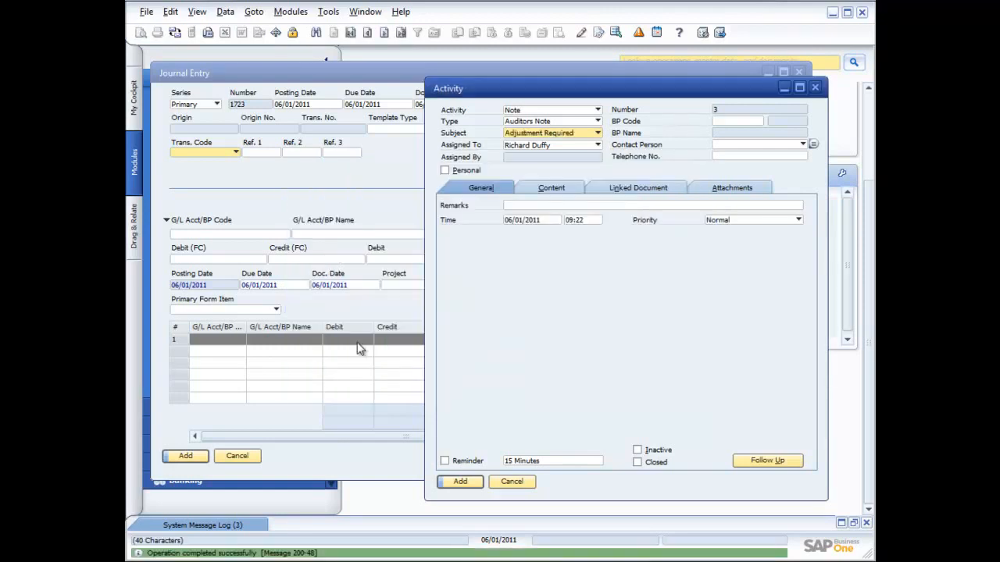
Review the activity's content, general details, linked document and attachment options, and cancel the activity without adding it
{"action": "left_click", "coordinate": [543, 189]}
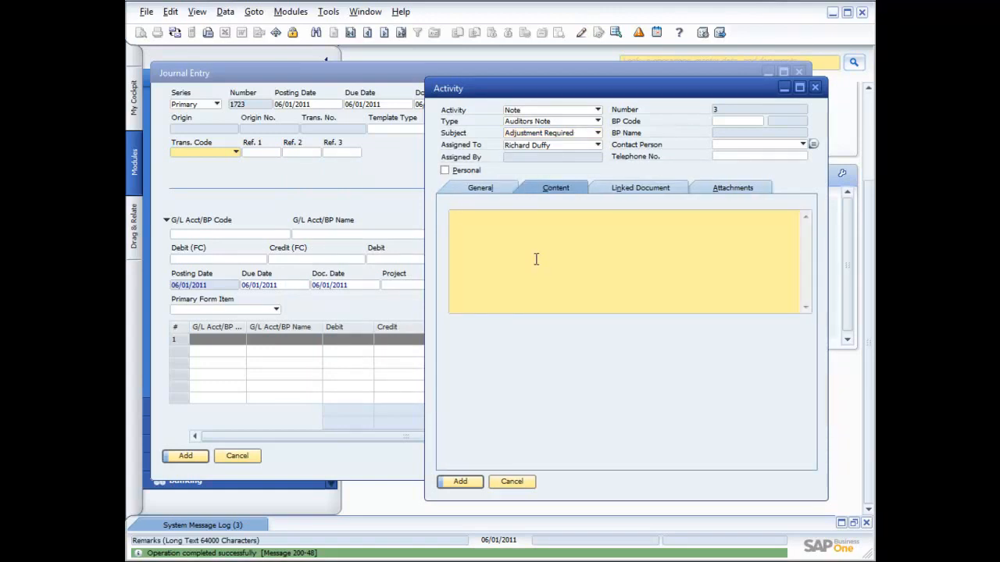
{"action": "left_click", "coordinate": [478, 187]}
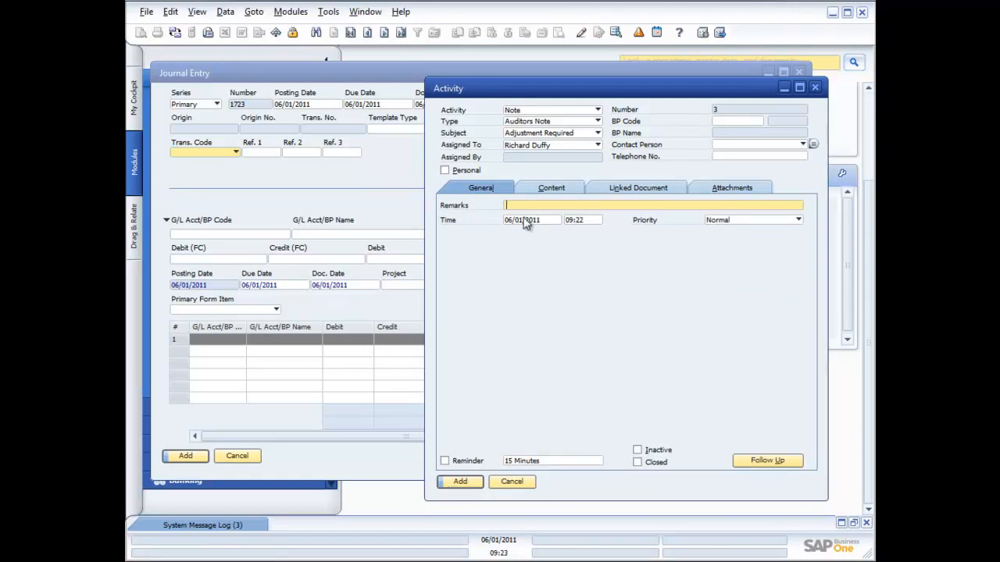
{"action": "left_click", "coordinate": [636, 189]}
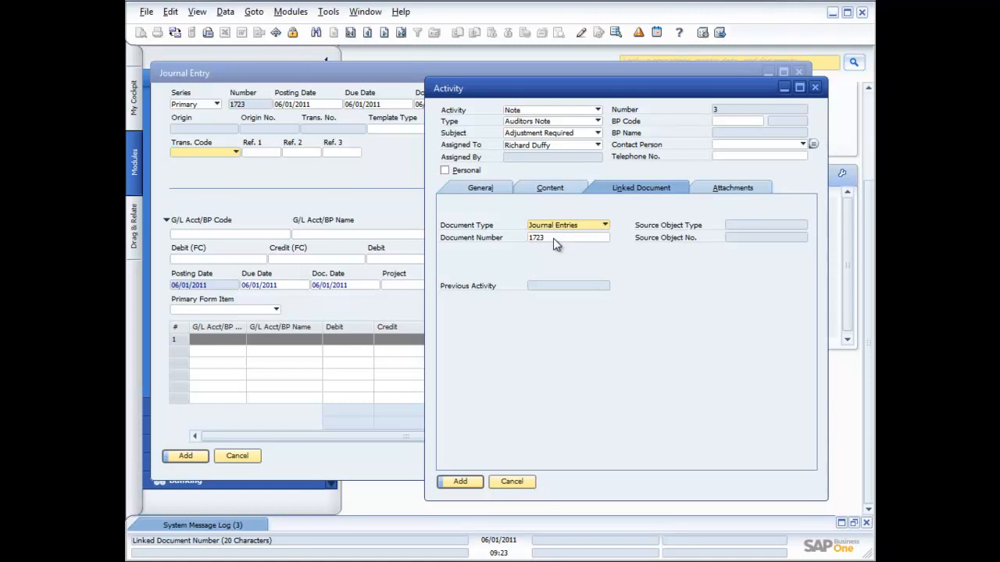
{"action": "left_click", "coordinate": [717, 189]}
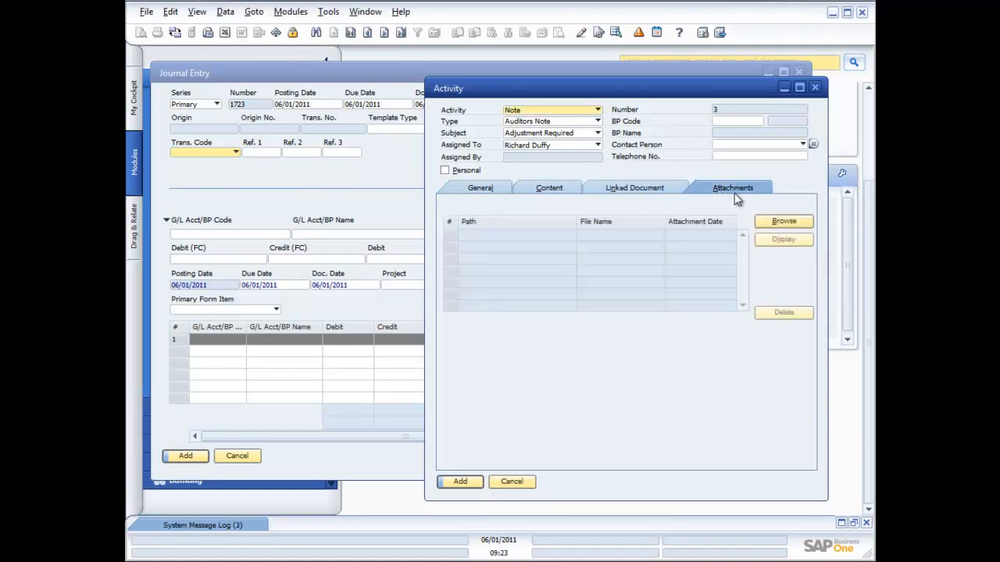
{"action": "left_click", "coordinate": [784, 222]}
{"action": "left_click", "coordinate": [512, 481]}
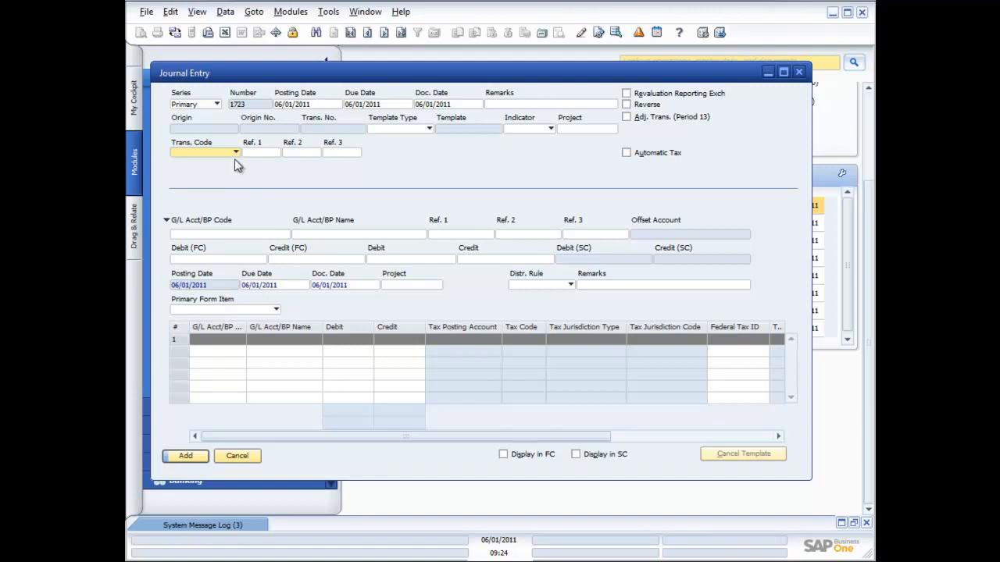
Bring up the list of G/L accounts for the first journal line and sort it by account name
{"action": "left_click", "coordinate": [227, 235]}
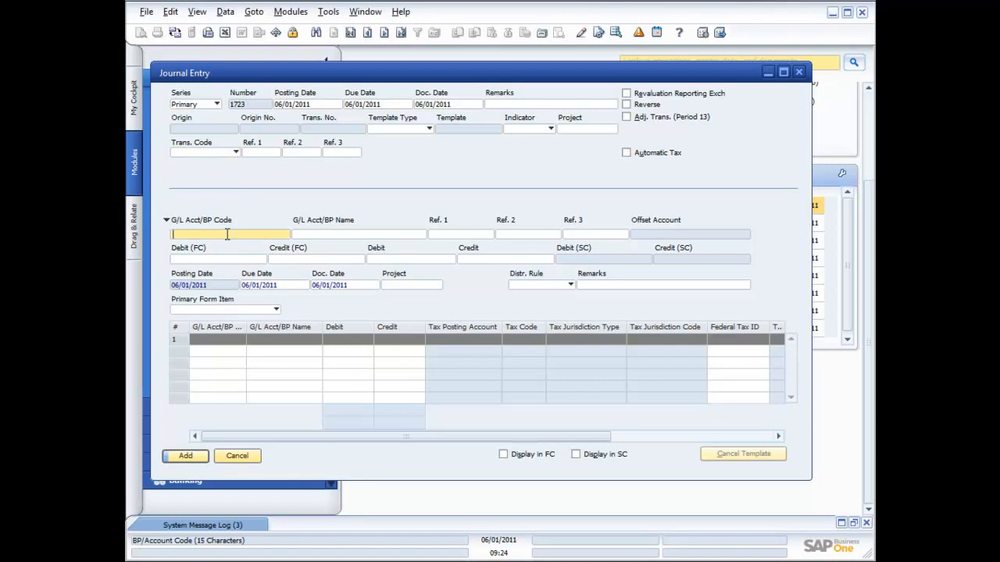
{"action": "key", "text": "Tab"}
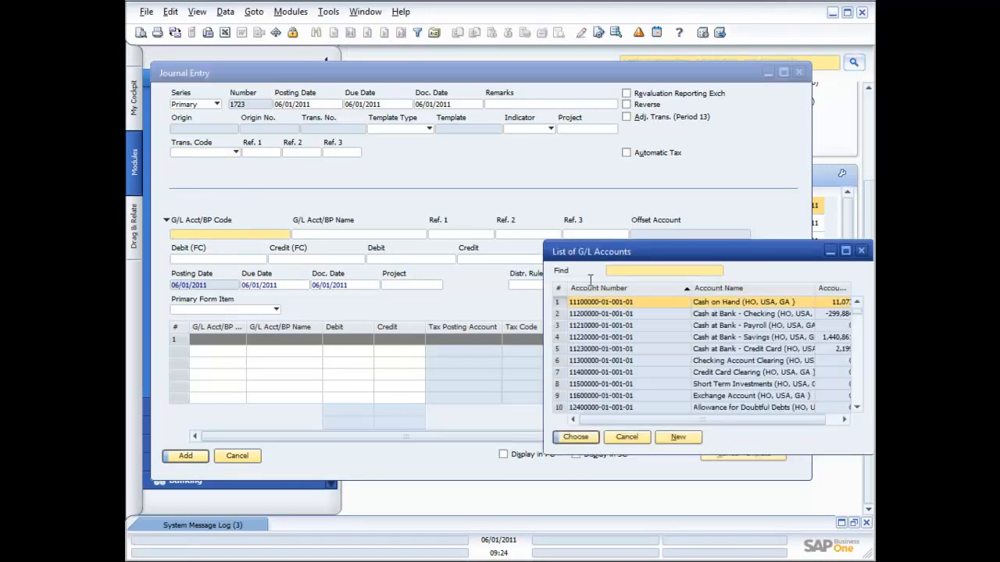
{"action": "left_click_drag", "start_coordinate": [677, 259], "coordinate": [602, 182]}
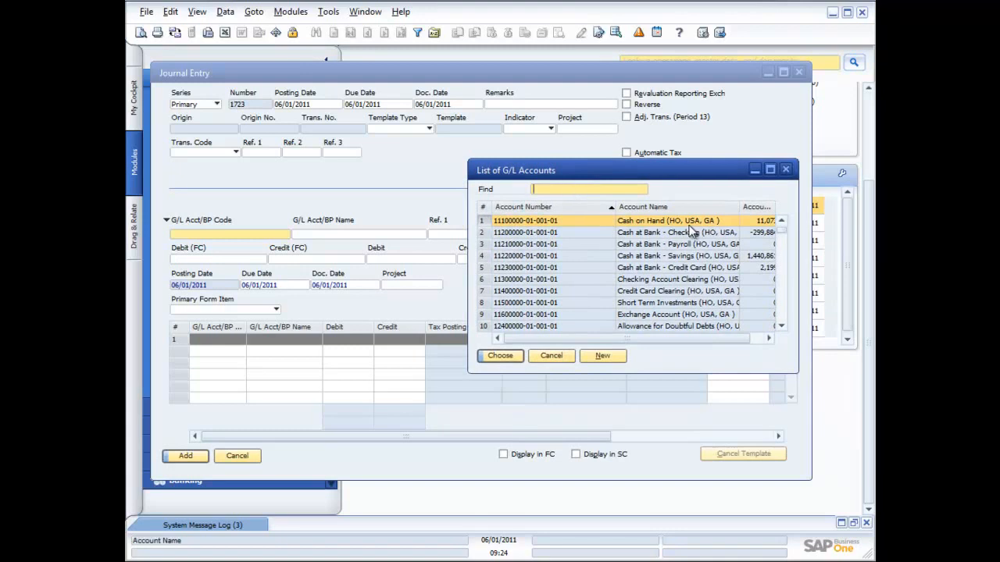
{"action": "left_click", "coordinate": [551, 208]}
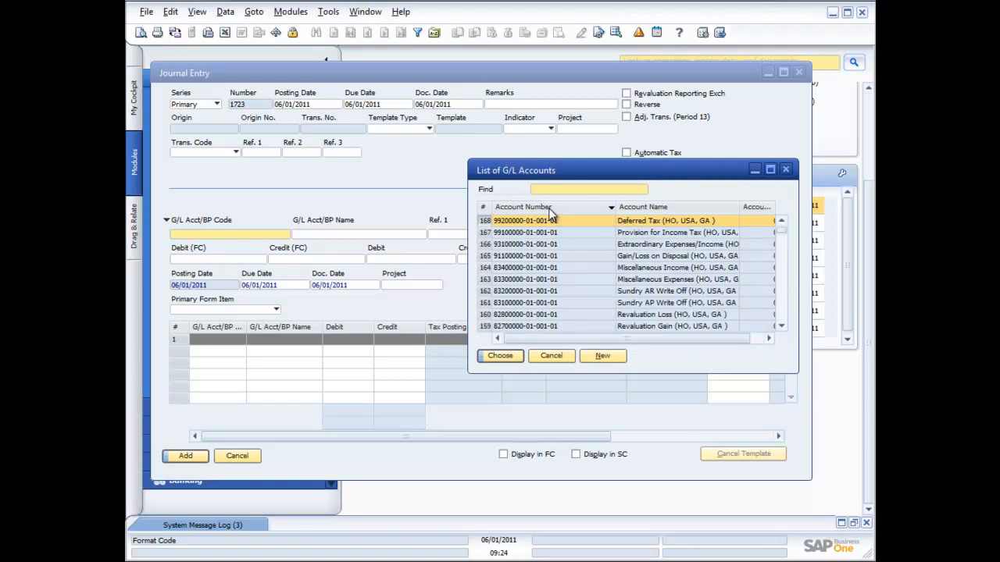
{"action": "left_click", "coordinate": [660, 207]}
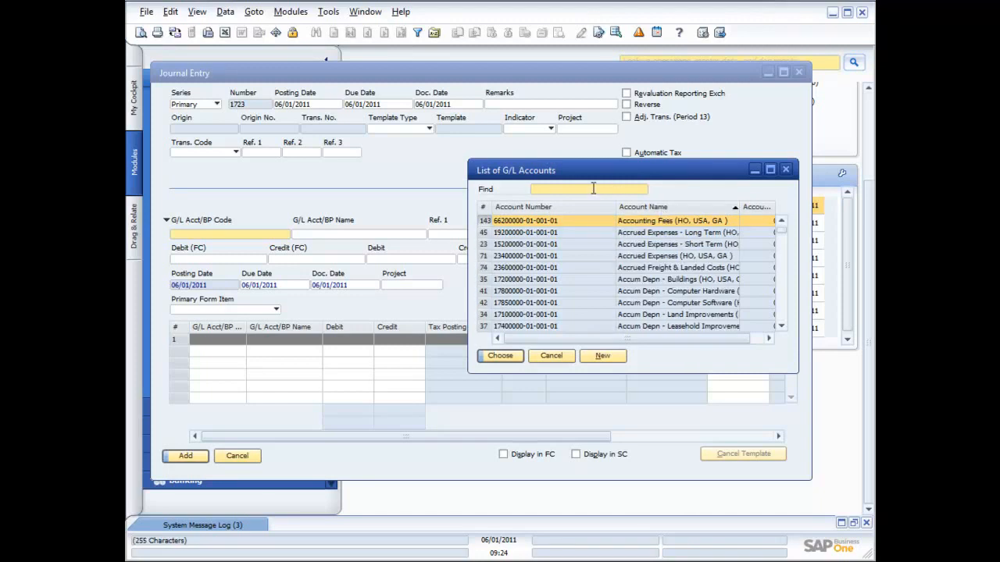
Search the G/L account names for Re and for Sales
{"action": "type", "text": "Re"}
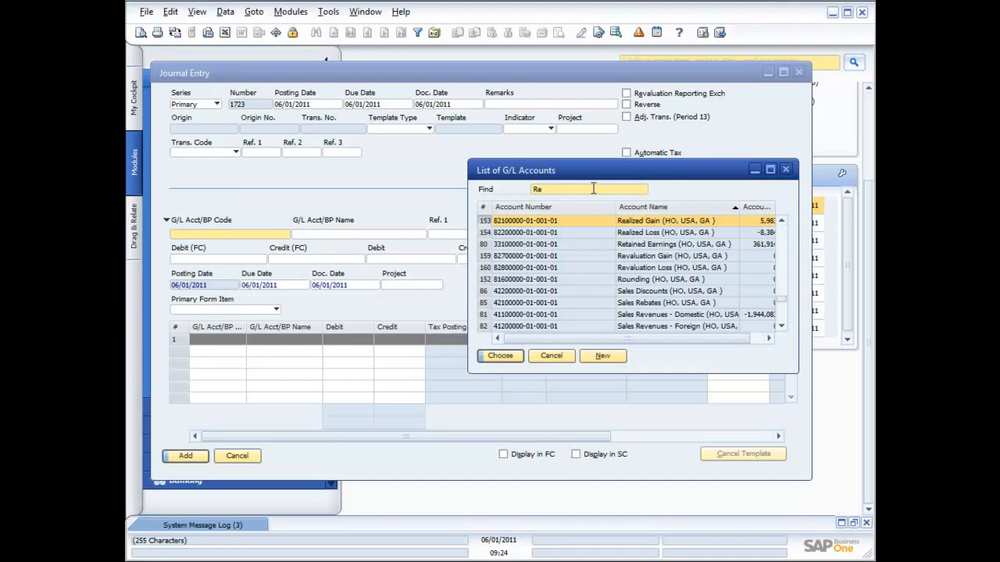
{"action": "key", "text": "BackSpace"}
{"action": "key", "text": "BackSpace"}
{"action": "type", "text": "Sales"}
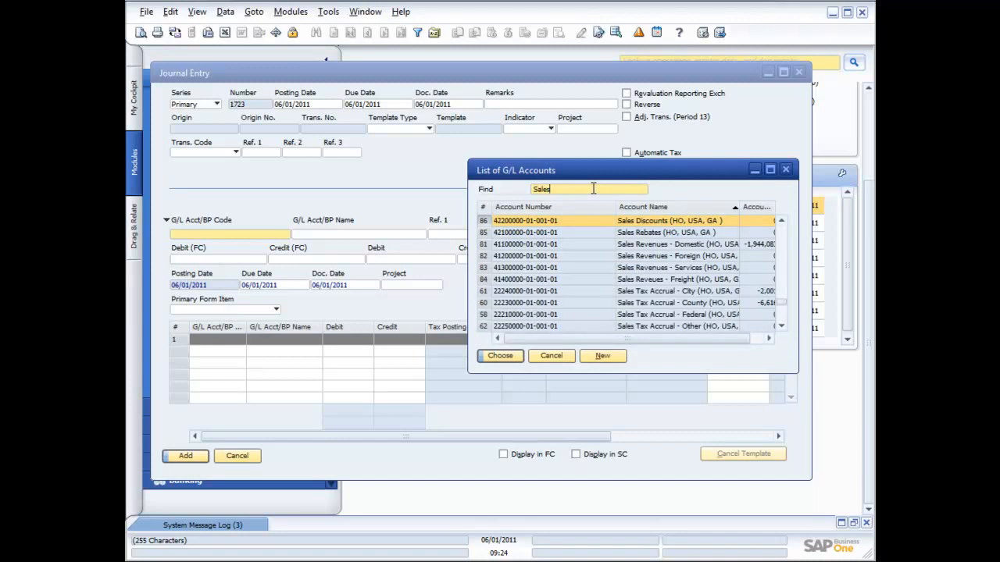
Search the account names for Income instead, and choose the Goodwill (HO, USA, GA) account for the first journal line
{"action": "key", "text": "BackSpace"}
{"action": "key", "text": "BackSpace"}
{"action": "key", "text": "BackSpace"}
{"action": "key", "text": "BackSpace"}
{"action": "key", "text": "BackSpace"}
{"action": "type", "text": "Income"}
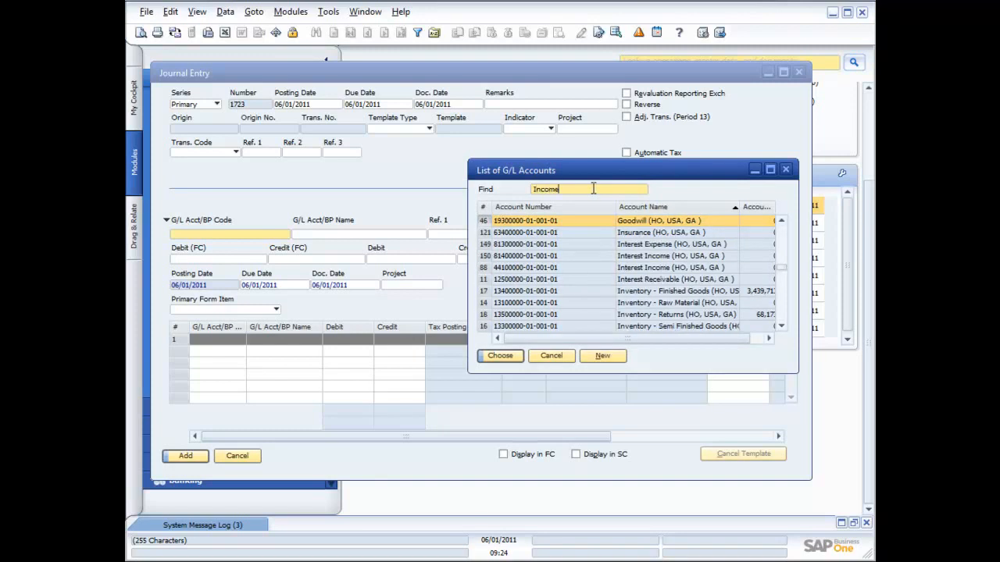
{"action": "key", "text": "BackSpace"}
{"action": "key", "text": "BackSpace"}
{"action": "double_click", "coordinate": [598, 225]}
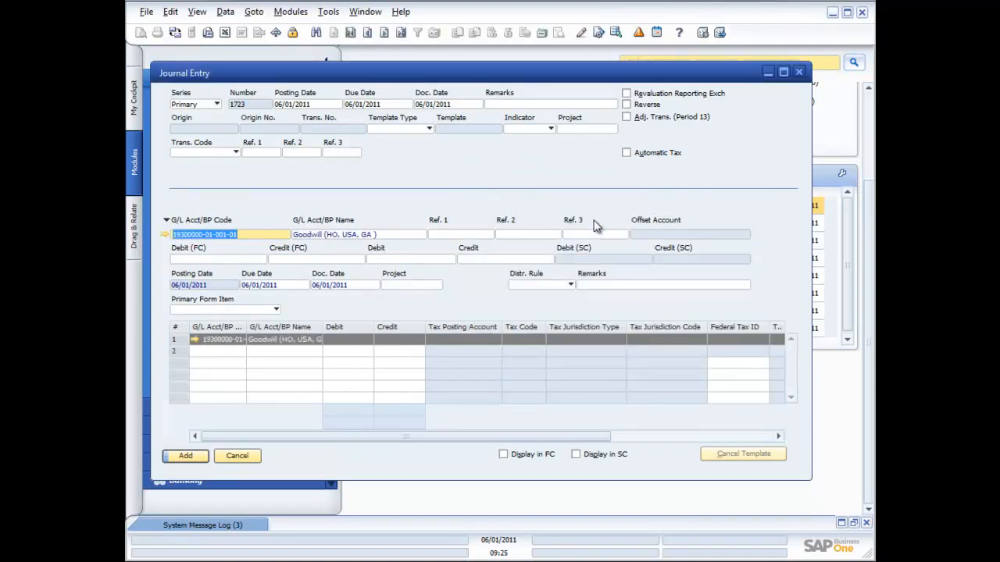
Set Ref. 1 to 34445 and the debit to 50,000 on the Goodwill line, leaving the distribution rule blank
{"action": "left_click", "coordinate": [450, 232]}
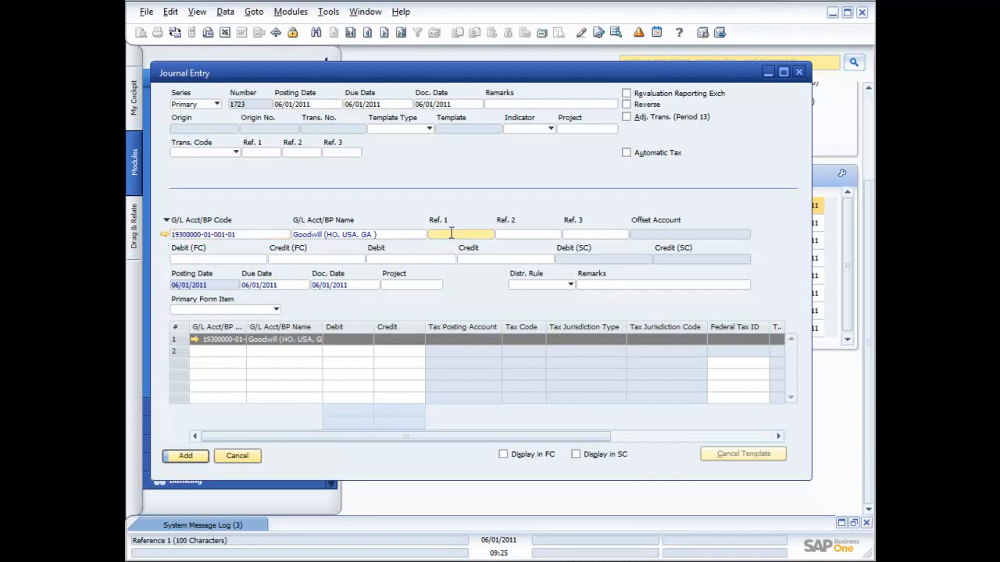
{"action": "type", "text": "34445"}
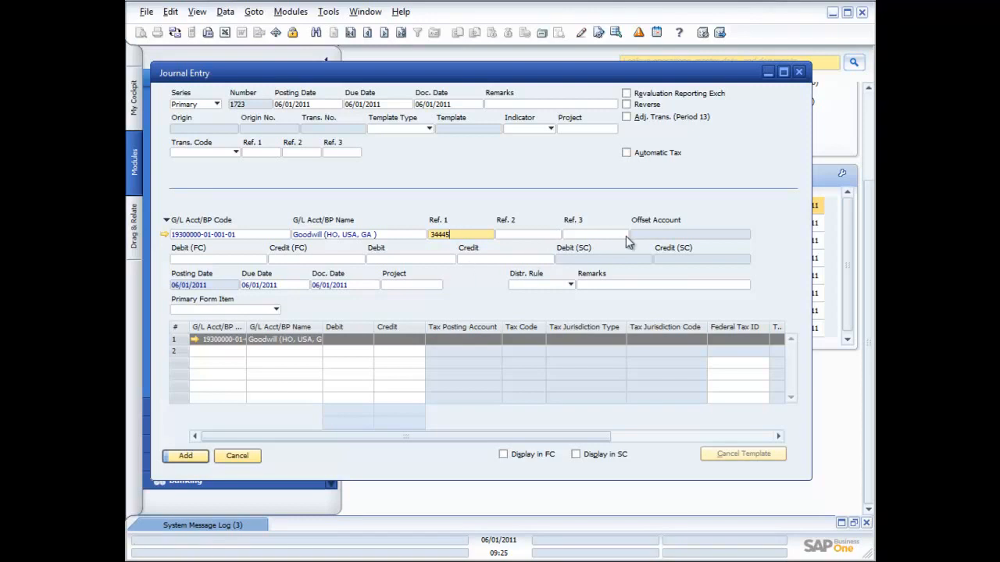
{"action": "left_click", "coordinate": [260, 259]}
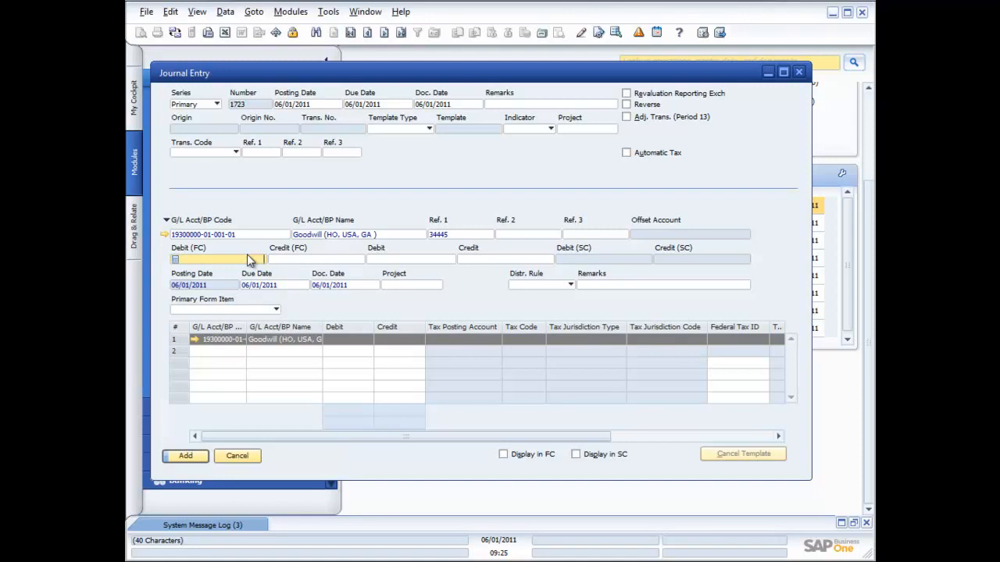
{"action": "left_click", "coordinate": [374, 260]}
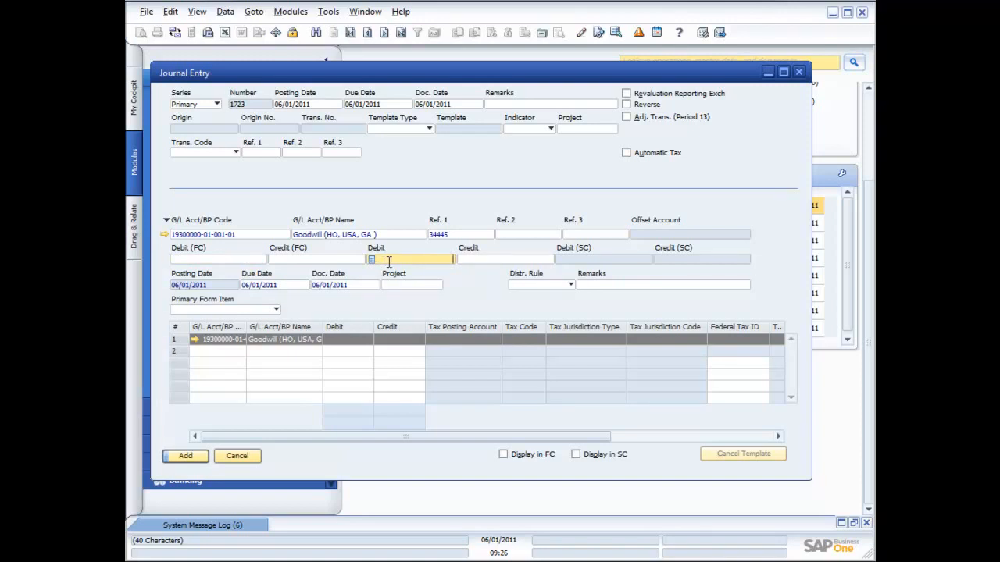
{"action": "type", "text": "50,0"}
{"action": "type", "text": "0000"}
{"action": "key", "text": "Tab"}
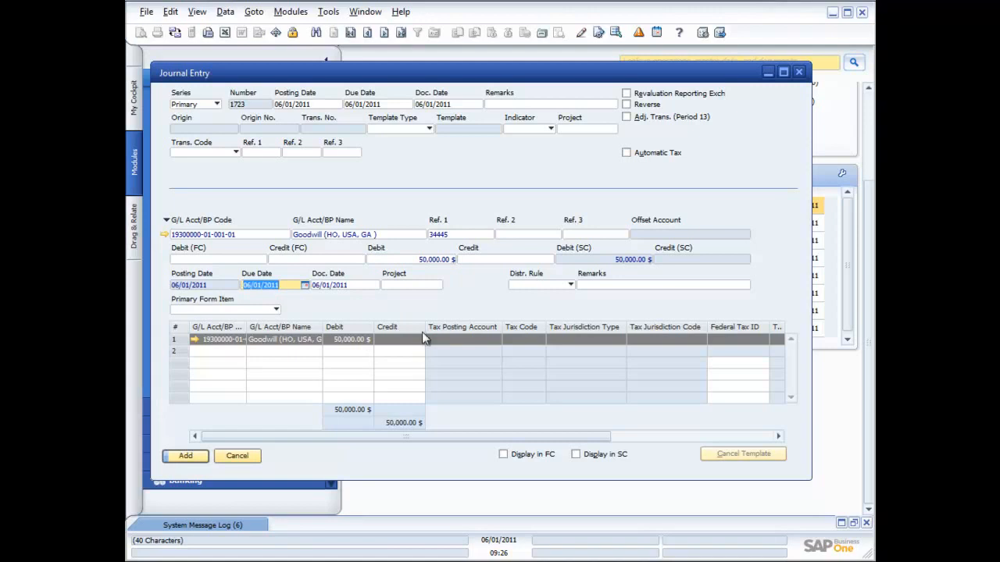
{"action": "left_click", "coordinate": [570, 286]}
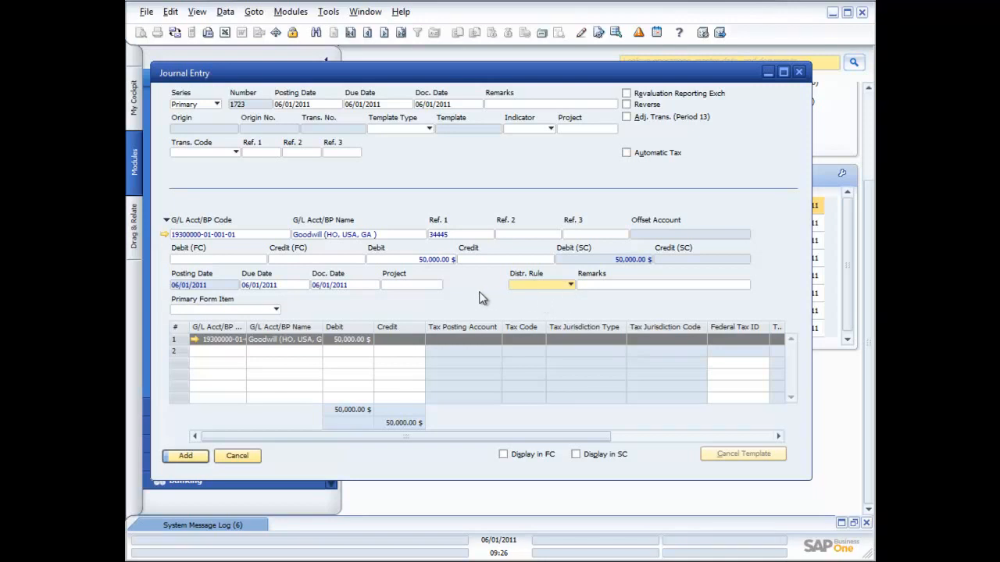
Find Amortization - Goodwill (HO, USA, GA) in the G/L account list and choose it for the second journal line
{"action": "left_click", "coordinate": [239, 353]}
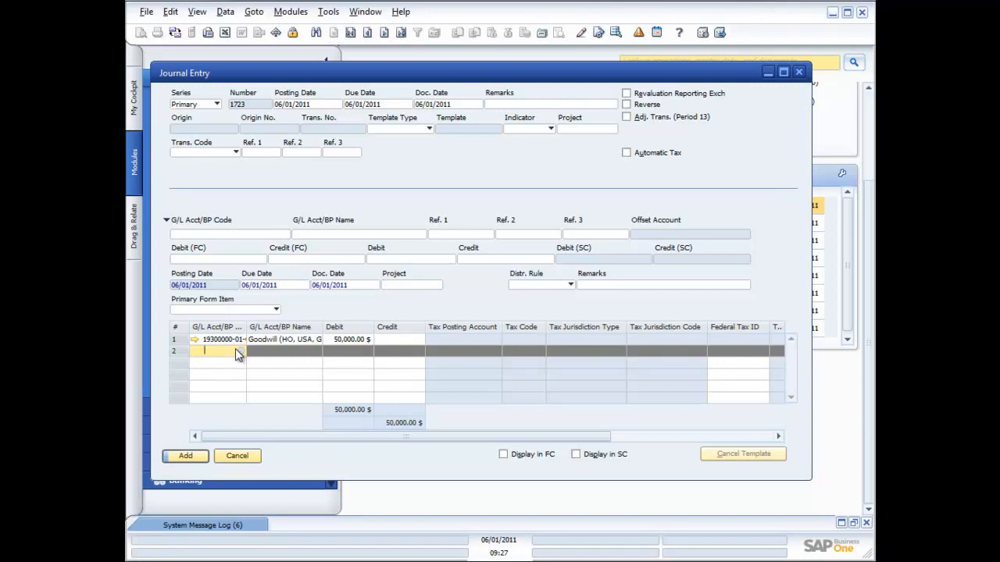
{"action": "left_click", "coordinate": [232, 238]}
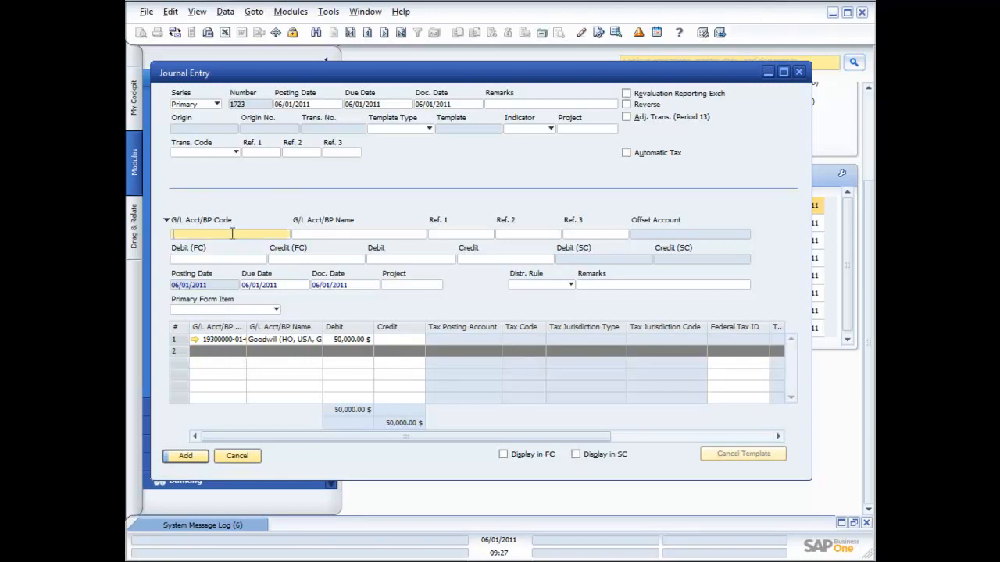
{"action": "left_click", "coordinate": [223, 352]}
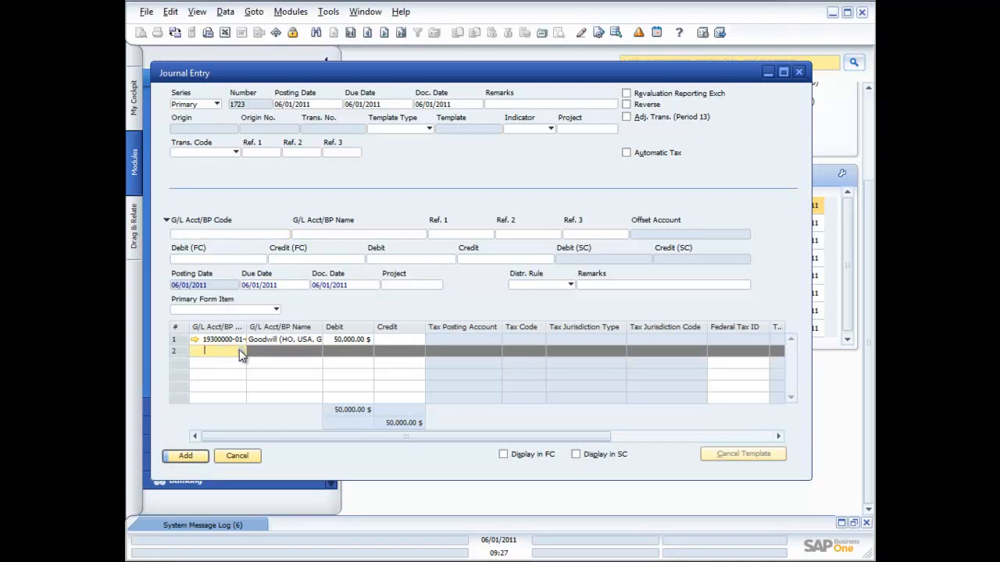
{"action": "left_click", "coordinate": [241, 351]}
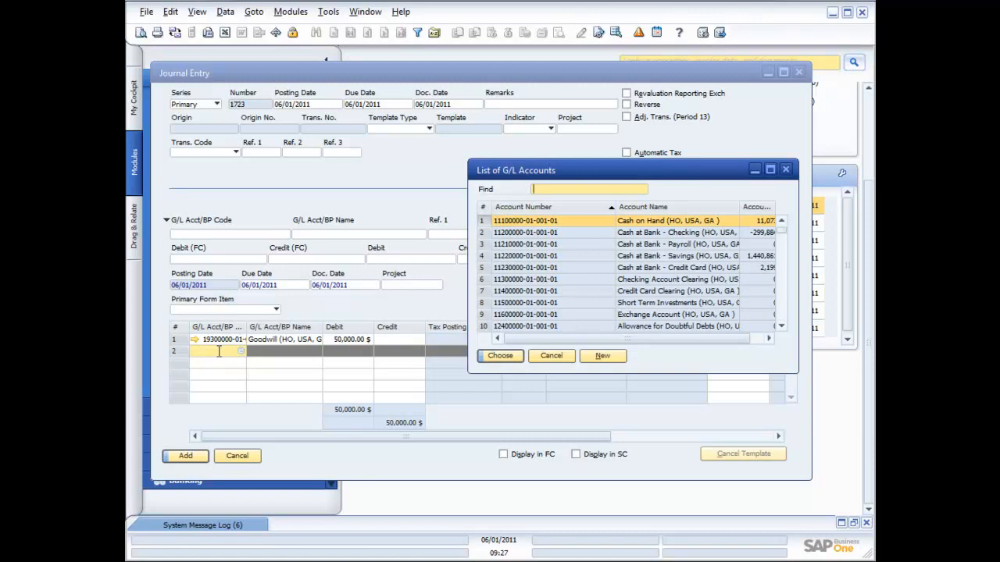
{"action": "left_click", "coordinate": [782, 321]}
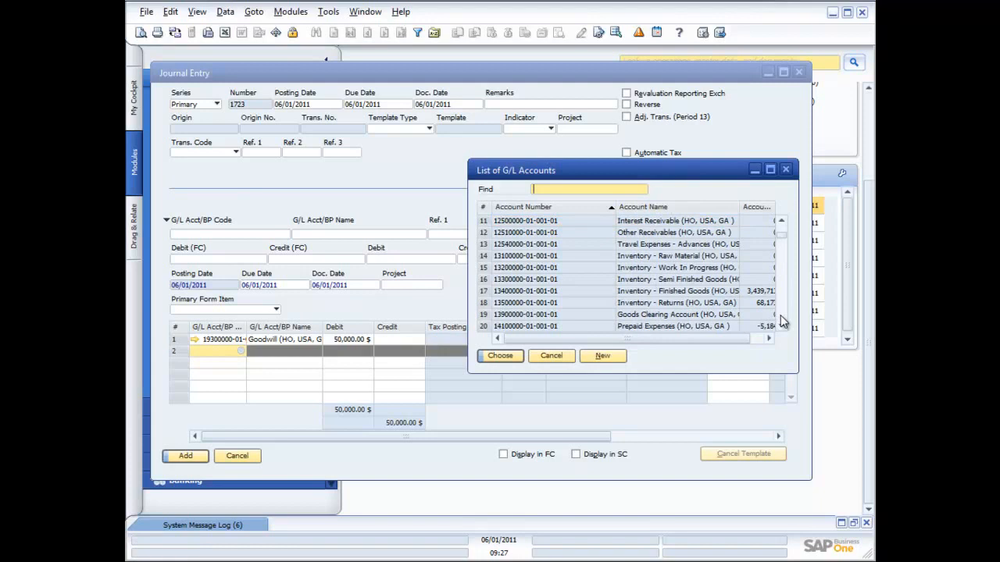
{"action": "left_click", "coordinate": [781, 322]}
{"action": "left_click", "coordinate": [782, 322]}
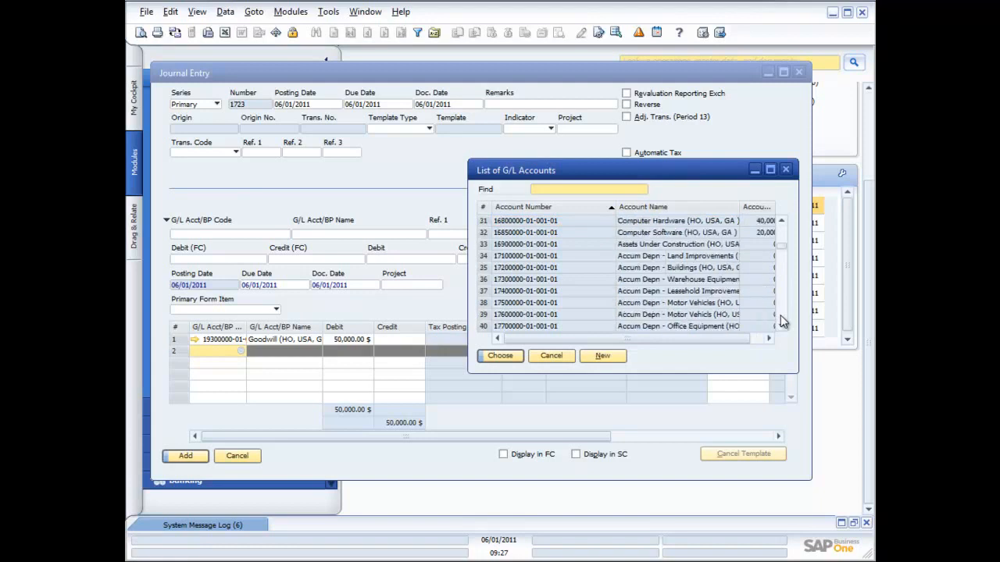
{"action": "left_click", "coordinate": [782, 322]}
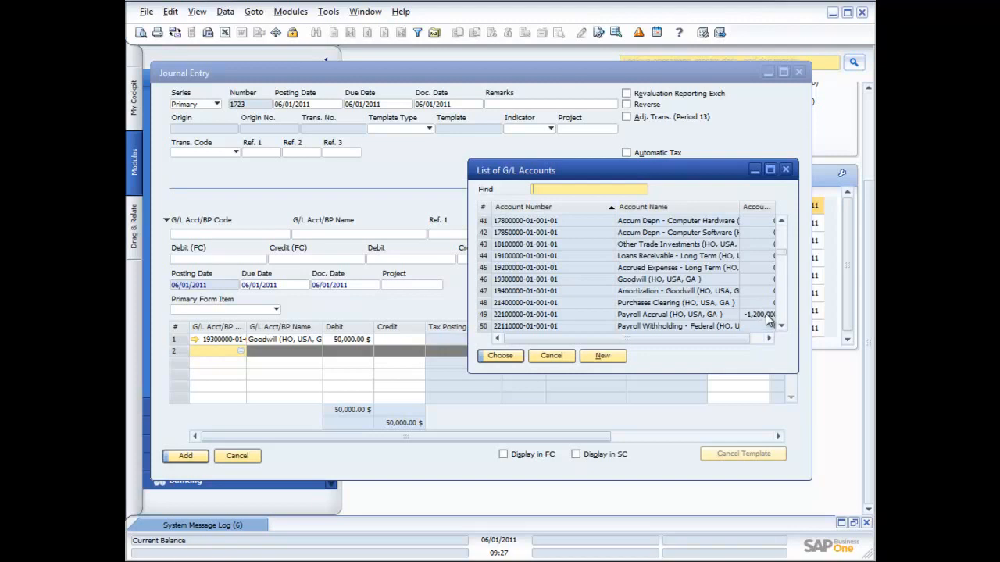
{"action": "left_click", "coordinate": [675, 295]}
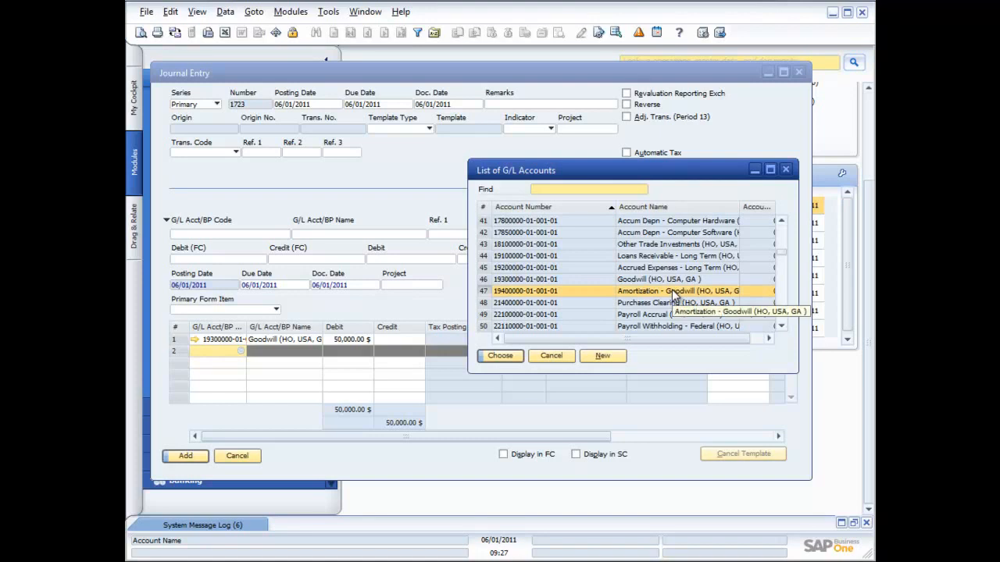
{"action": "double_click", "coordinate": [675, 293]}
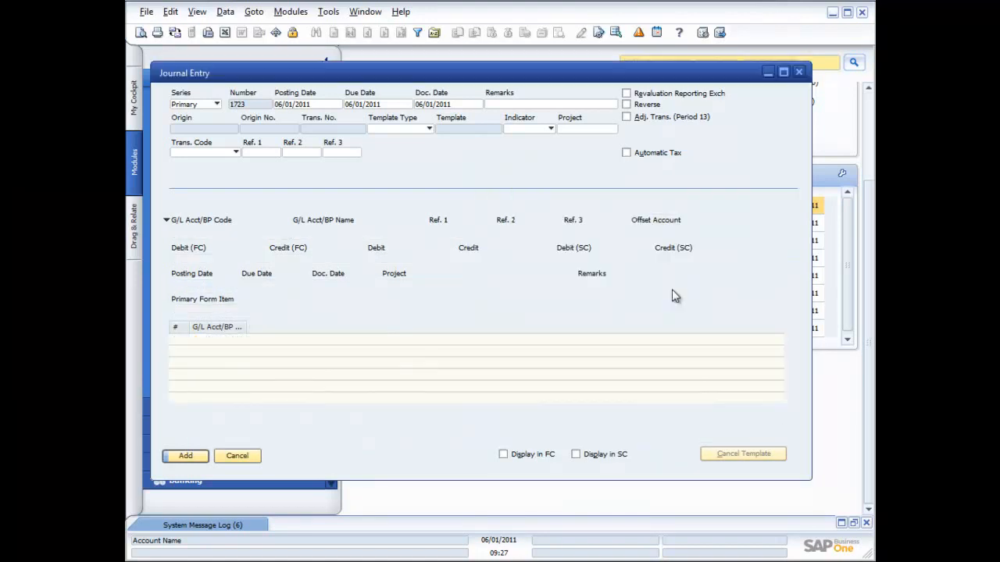
Add the journal entry with a 50,000 credit on the Amortization - Goodwill line, and close the form
{"action": "left_click", "coordinate": [399, 351]}
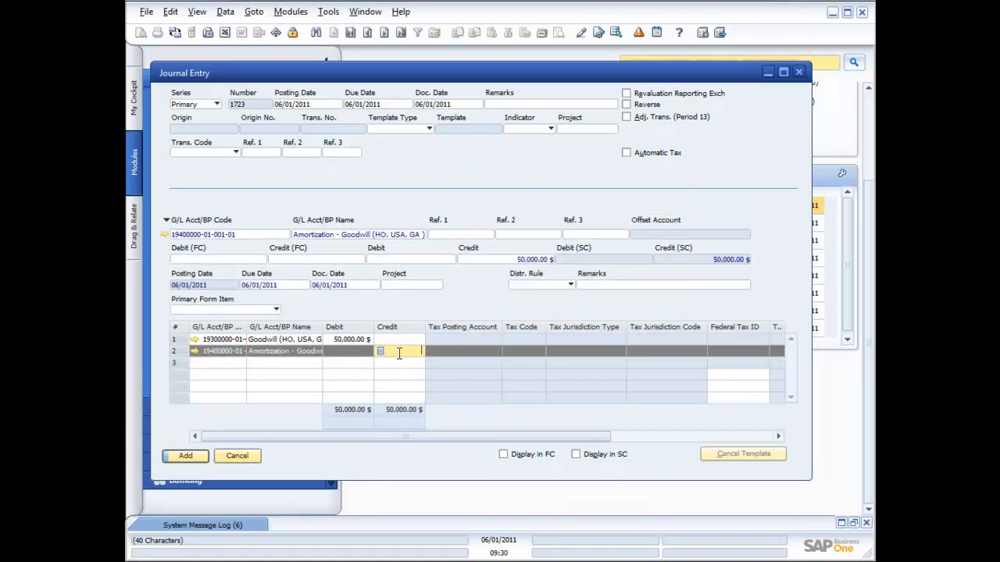
{"action": "left_click", "coordinate": [349, 352]}
{"action": "left_click", "coordinate": [397, 352]}
{"action": "left_click", "coordinate": [195, 459]}
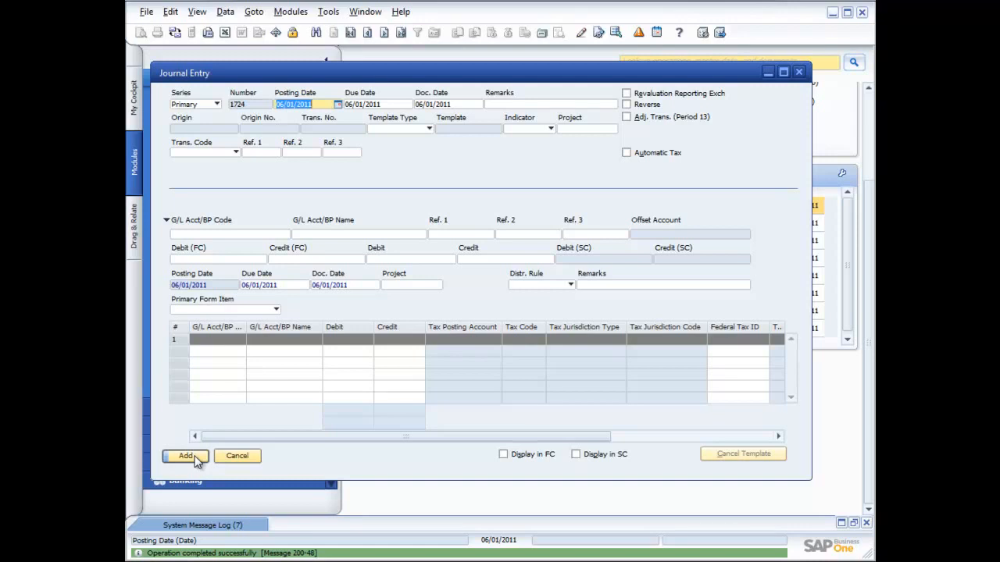
{"action": "left_click", "coordinate": [798, 72]}
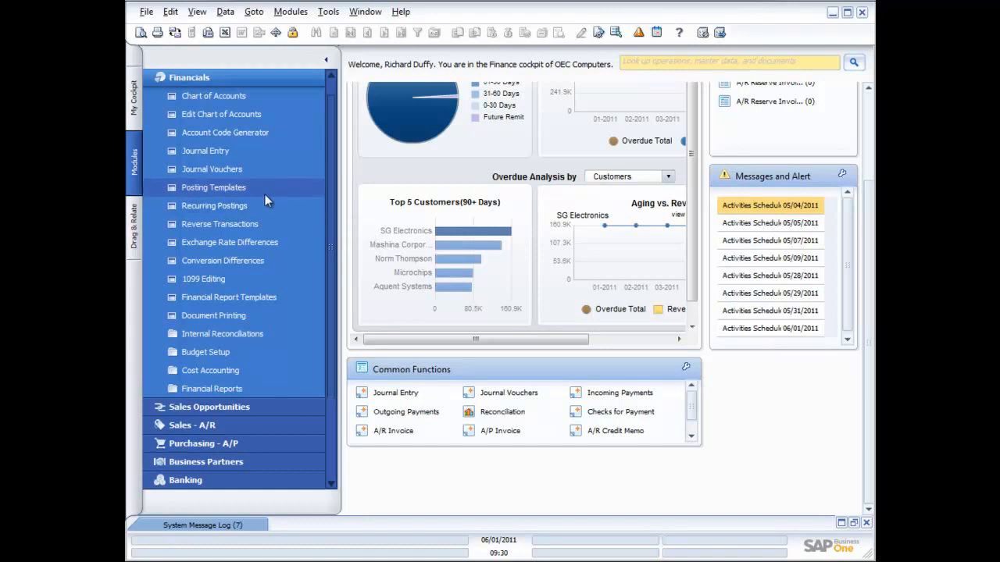
Start a posting template with the code Rent and the description Rental Expense Template
{"action": "left_click", "coordinate": [219, 186]}
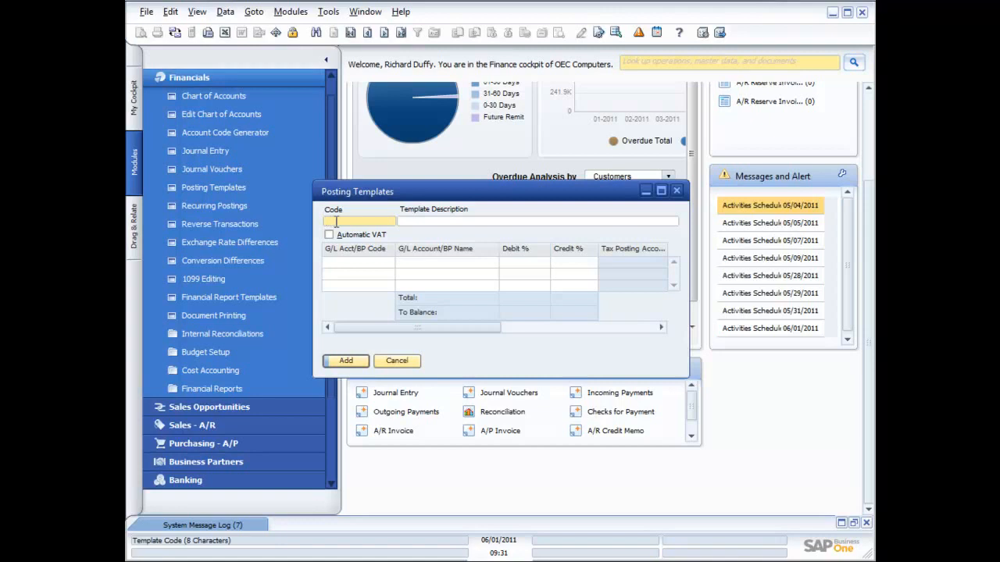
{"action": "left_click", "coordinate": [351, 32]}
{"action": "left_click", "coordinate": [352, 220]}
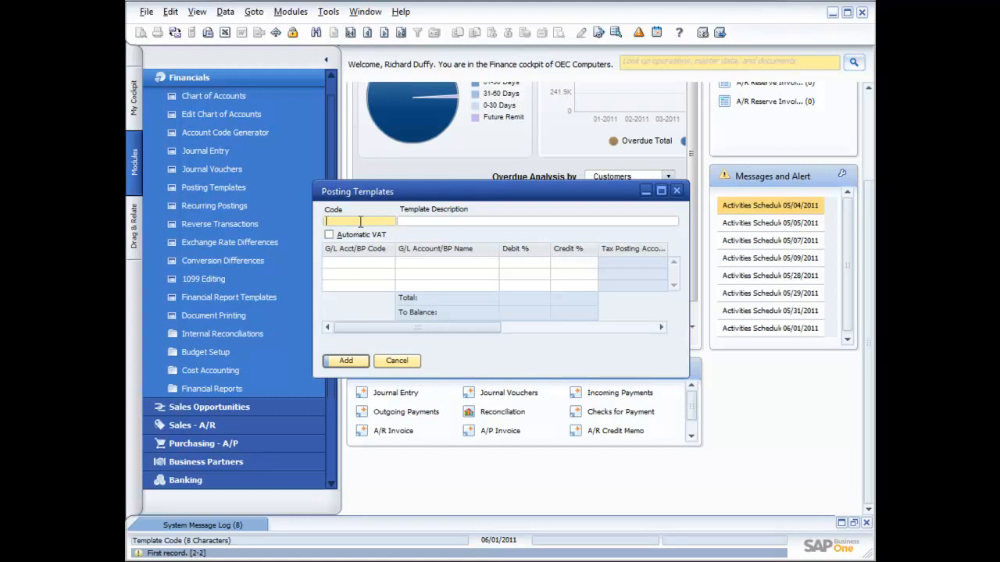
{"action": "type", "text": "Rent"}
{"action": "key", "text": "Tab"}
{"action": "type", "text": "Rental"}
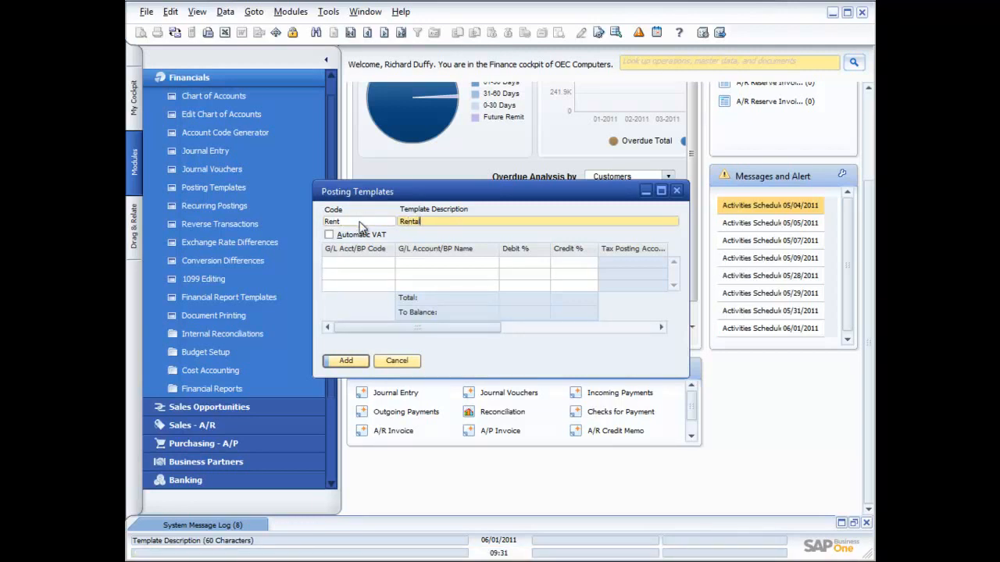
{"action": "type", "text": " Expense Templart"}
{"action": "key", "text": "BackSpace"}
{"action": "key", "text": "BackSpace"}
{"action": "type", "text": "te"}
Enter Cash at Bank - Checking with a 100% credit on the template's first line and the Office and Building Rent account on the second
{"action": "left_click", "coordinate": [363, 262]}
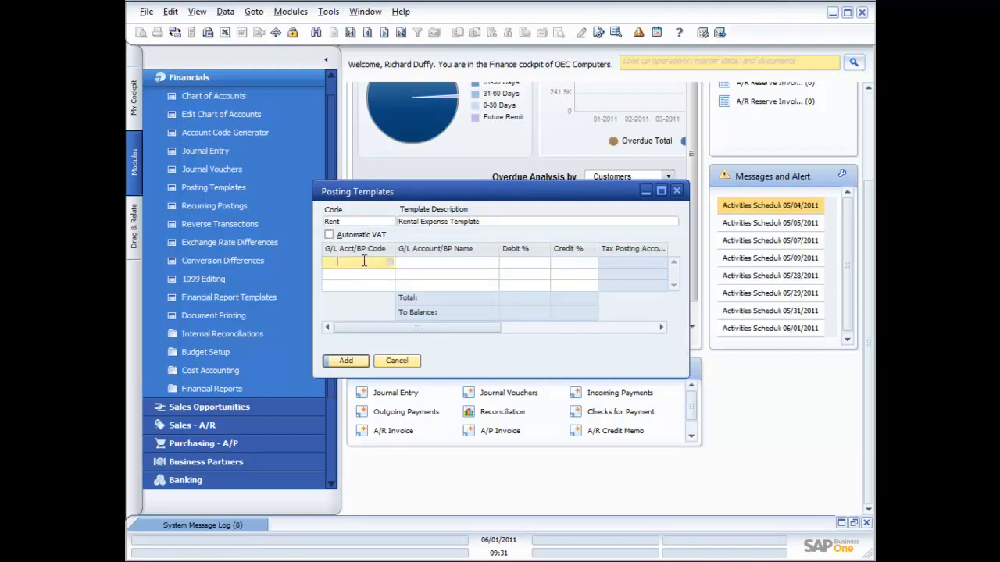
{"action": "left_click", "coordinate": [389, 262]}
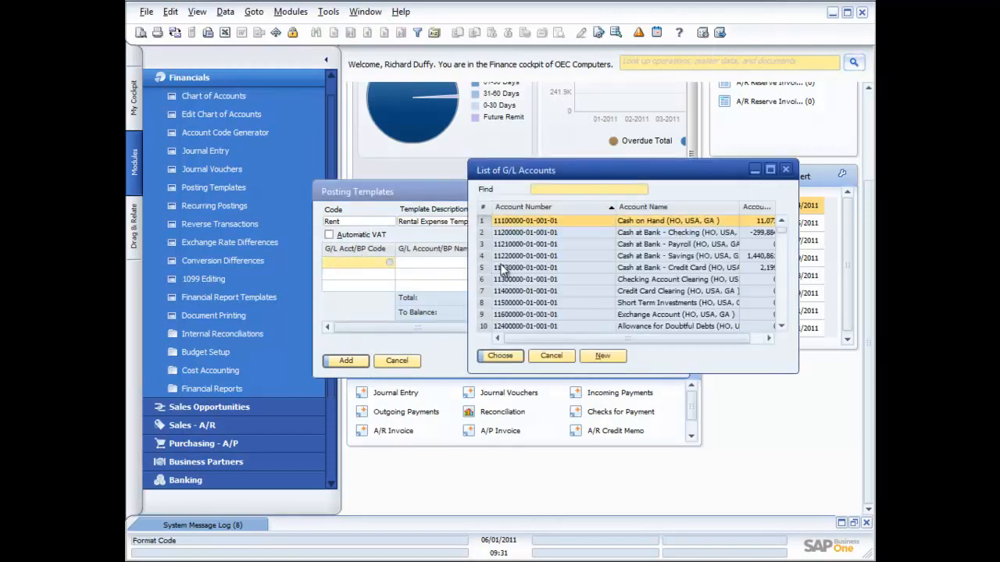
{"action": "double_click", "coordinate": [642, 233]}
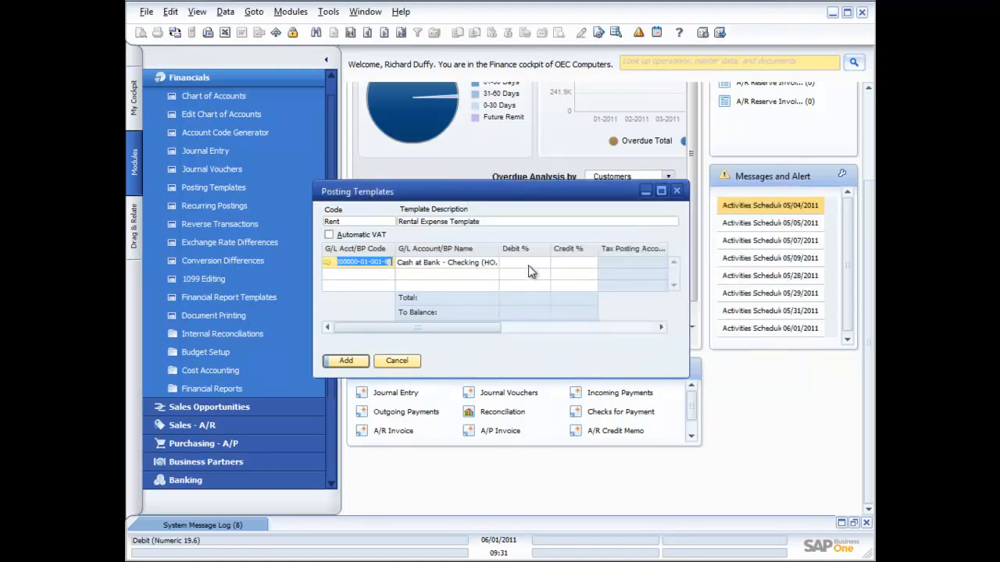
{"action": "left_click", "coordinate": [568, 261]}
{"action": "type", "text": "100"}
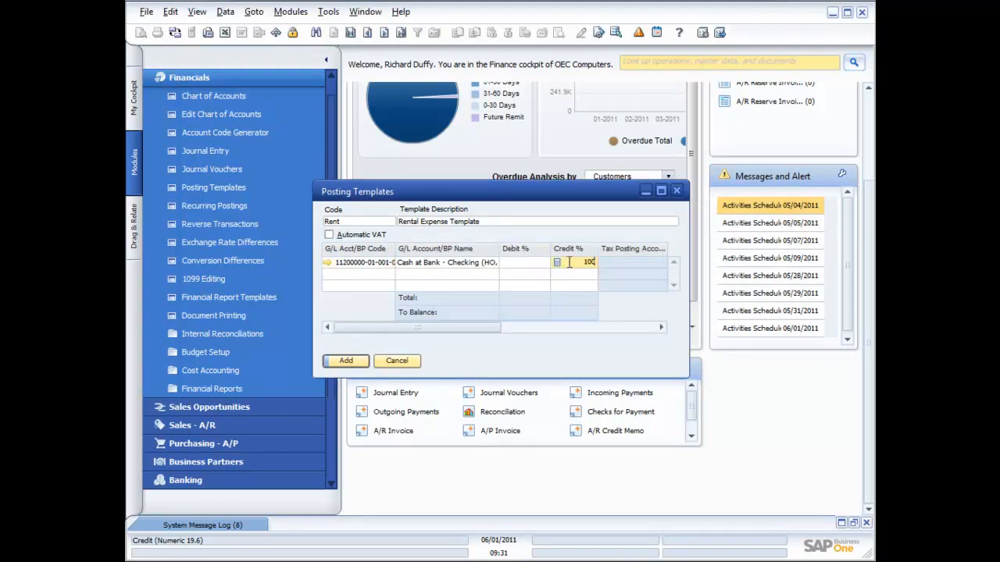
{"action": "left_click", "coordinate": [376, 276]}
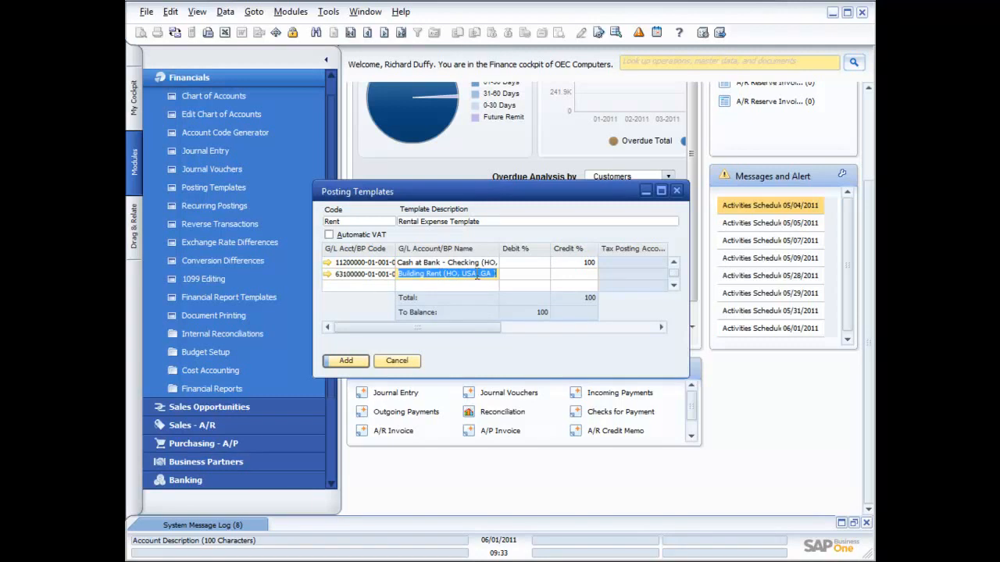
Try splitting the rent debit with 50% on the second line and 25% on the third, and clear the third line's percentage
{"action": "left_click", "coordinate": [530, 274]}
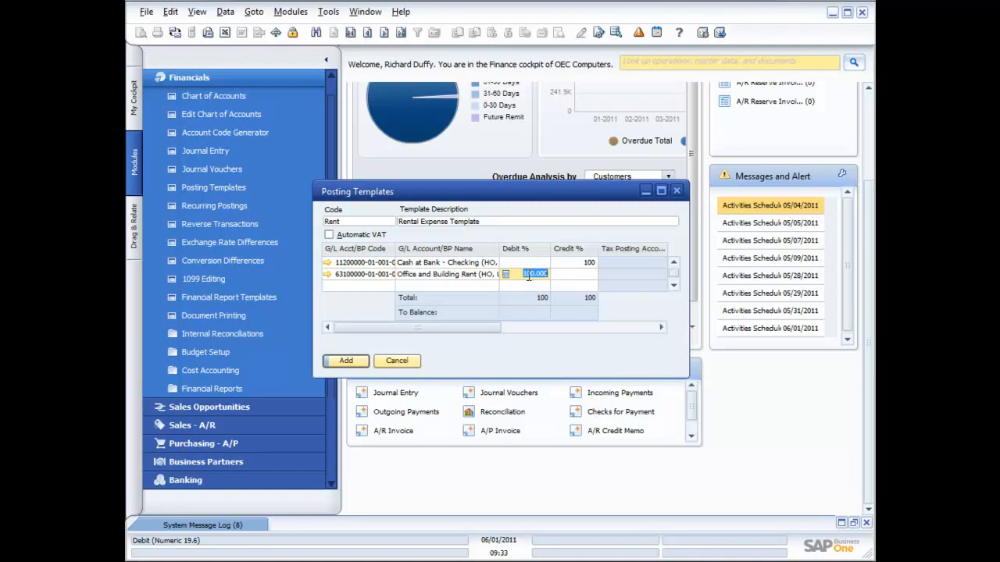
{"action": "type", "text": "50"}
{"action": "left_click", "coordinate": [520, 285]}
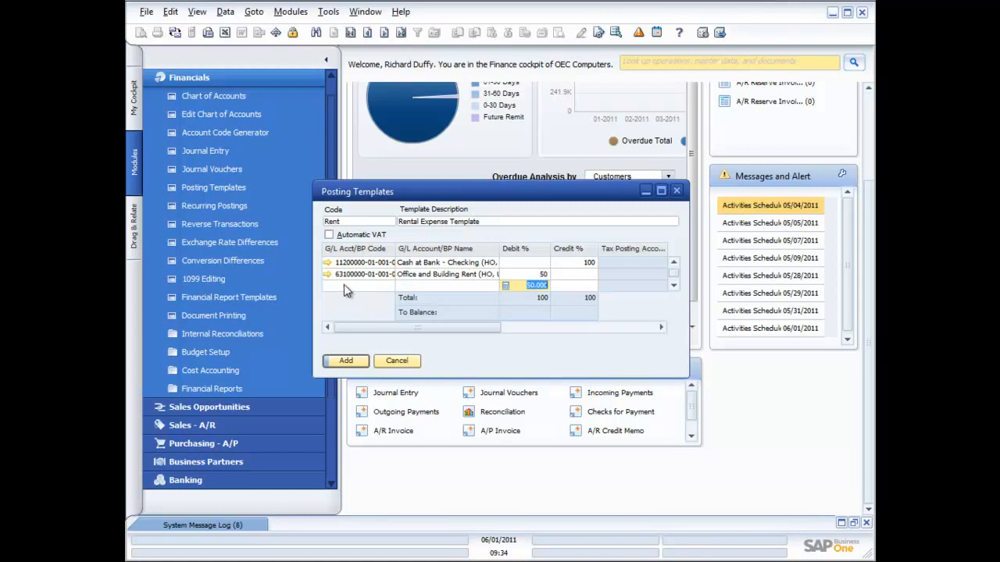
{"action": "type", "text": "25"}
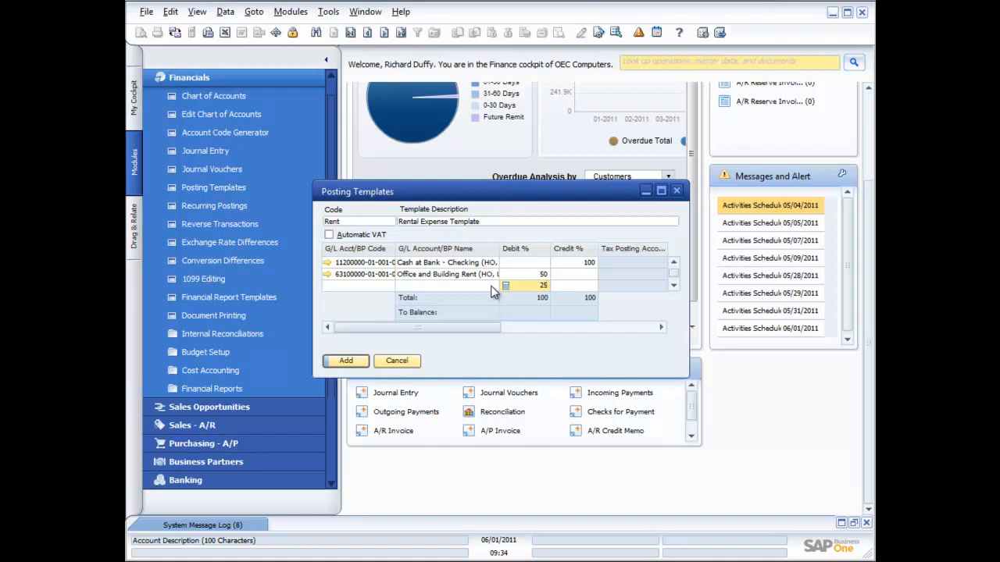
{"action": "key", "text": "BackSpace"}
{"action": "key", "text": "BackSpace"}
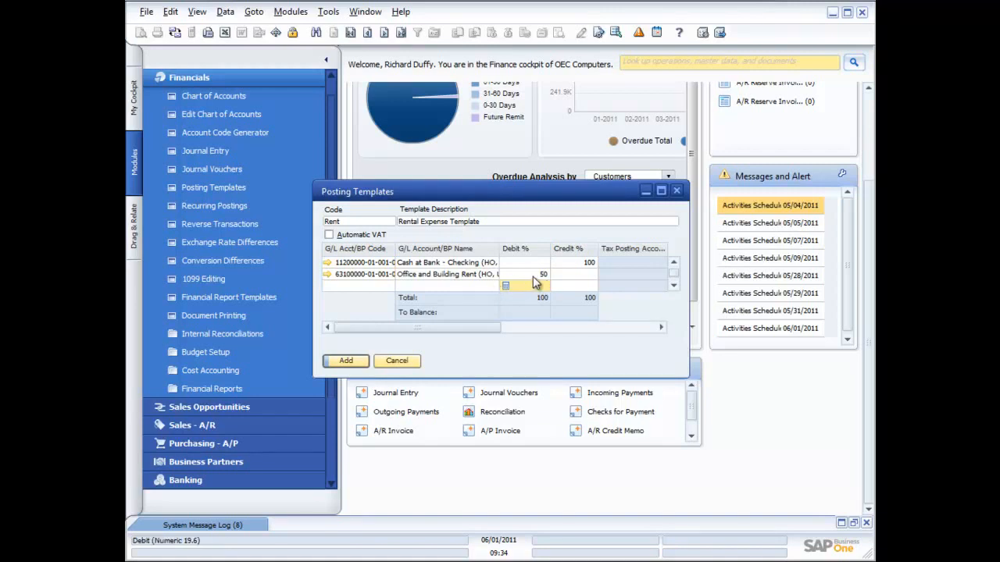
Set the Office and Building Rent debit to 100%, add the template and close its form
{"action": "left_click", "coordinate": [534, 275]}
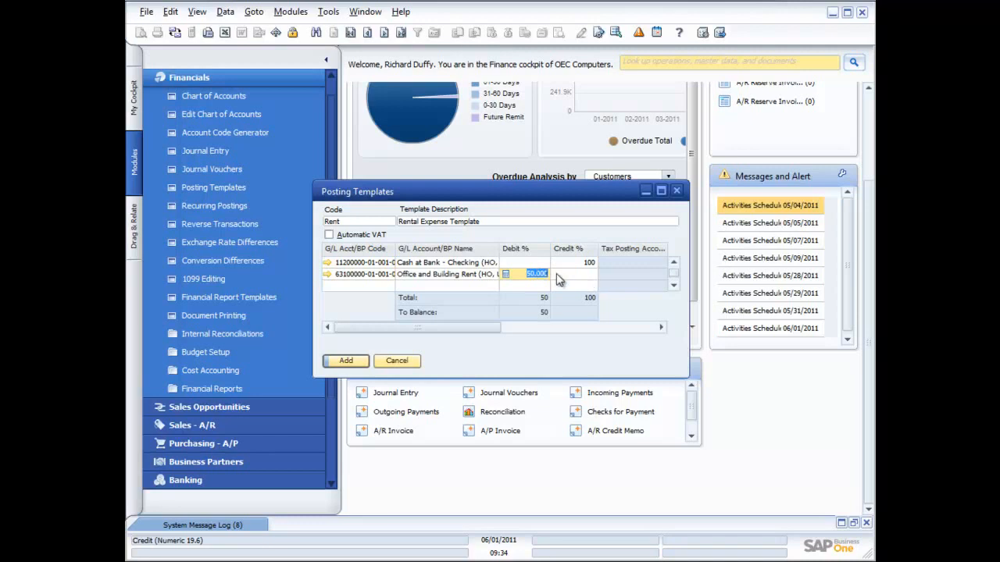
{"action": "type", "text": "100"}
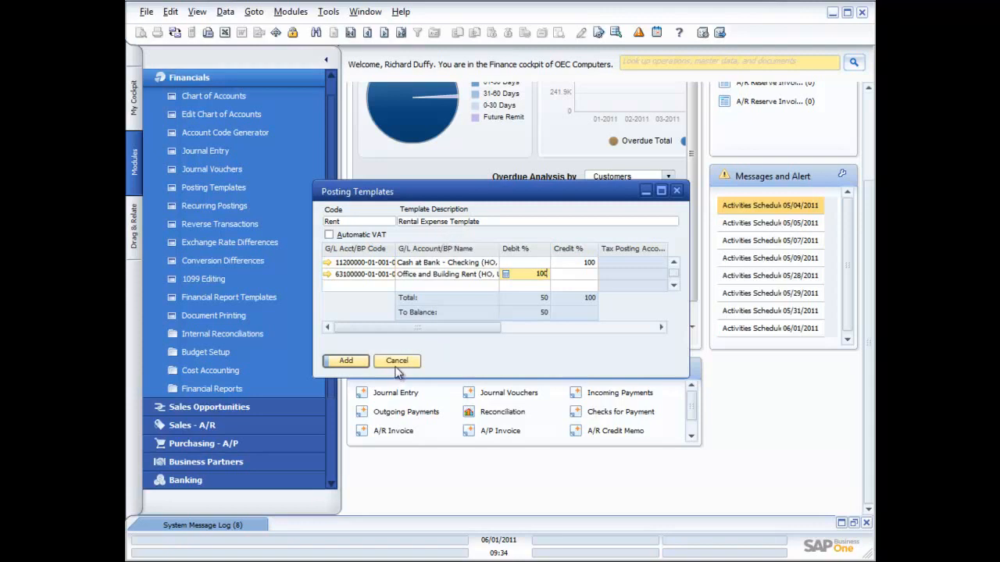
{"action": "left_click", "coordinate": [346, 363]}
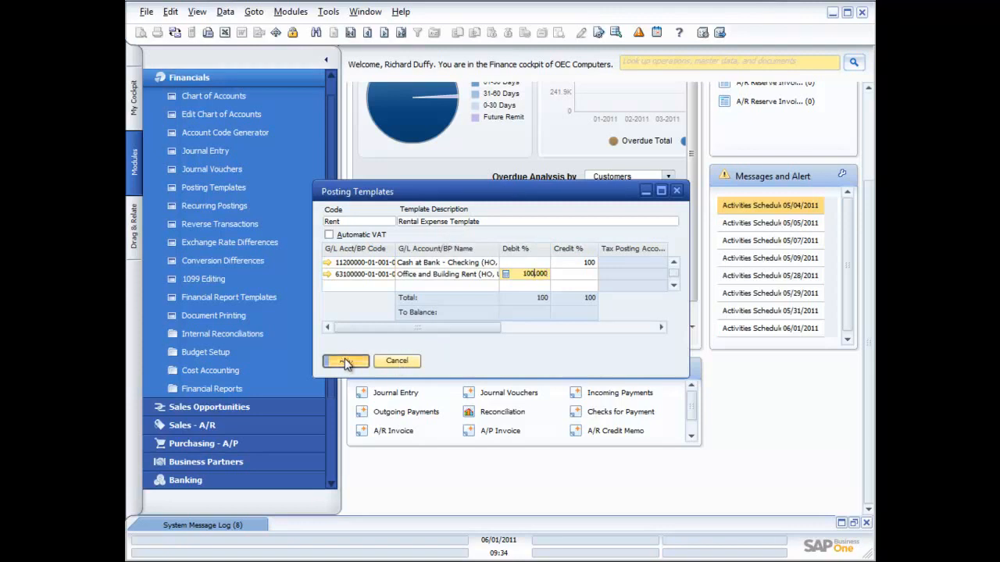
{"action": "left_click", "coordinate": [676, 192]}
Load the Rent template into a new journal entry using the Percentage template type, and close the entry without saving
{"action": "left_click", "coordinate": [205, 152]}
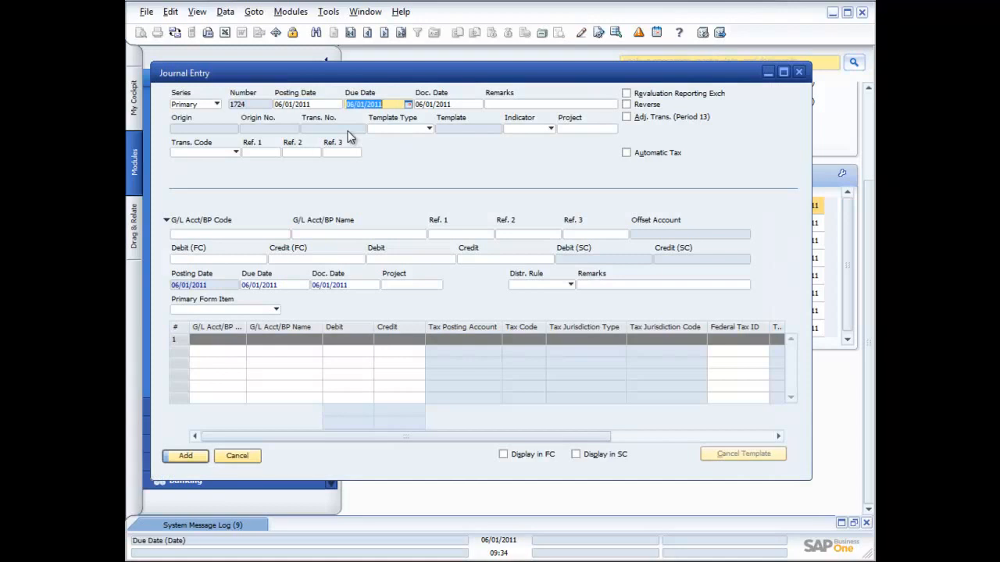
{"action": "left_click", "coordinate": [426, 128]}
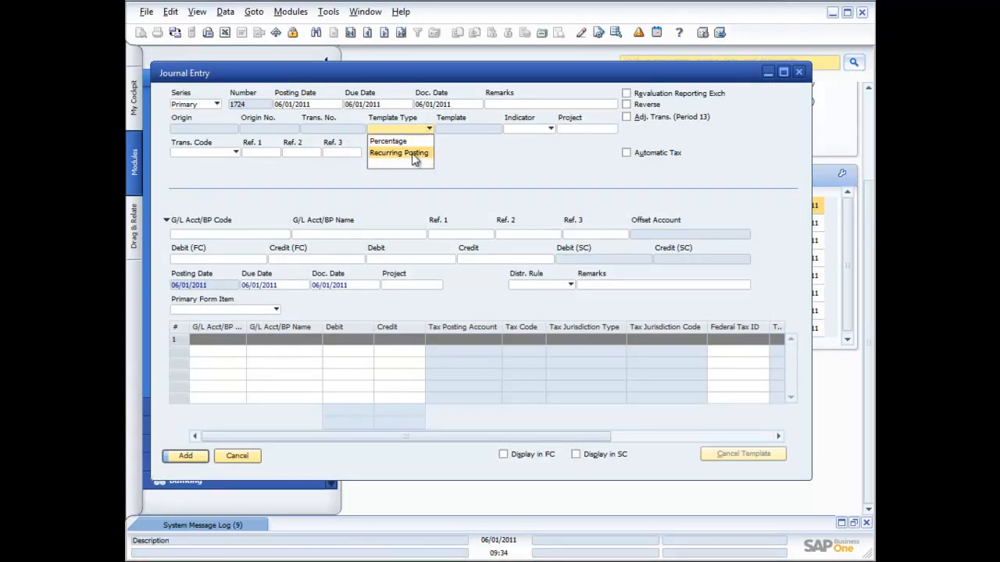
{"action": "left_click", "coordinate": [406, 142]}
{"action": "left_click", "coordinate": [478, 129]}
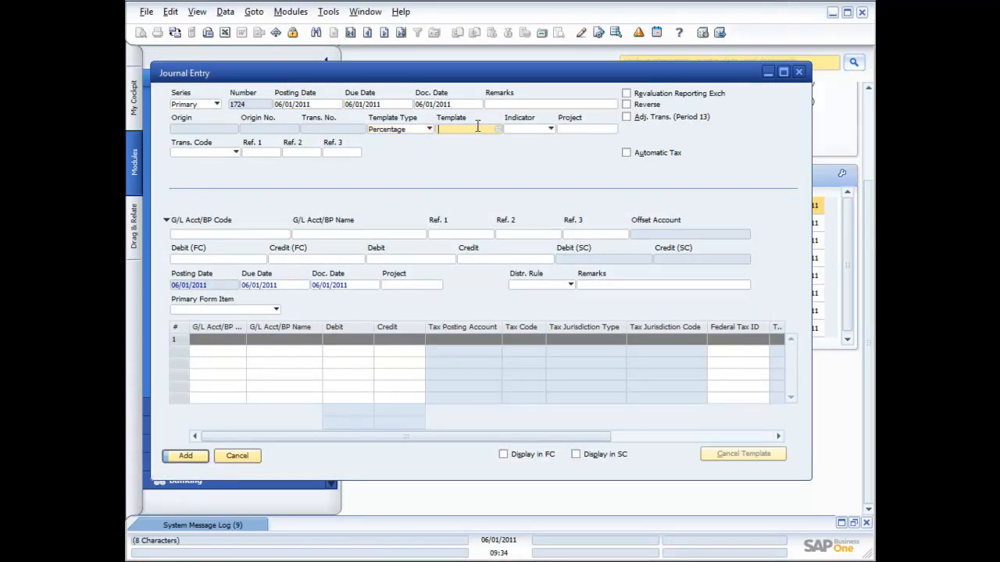
{"action": "left_click", "coordinate": [500, 133]}
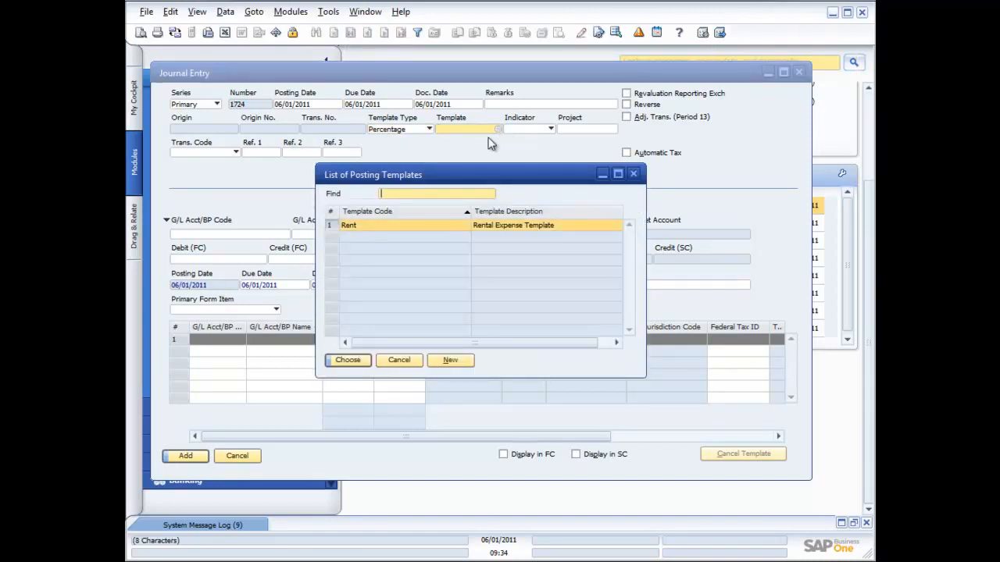
{"action": "double_click", "coordinate": [418, 227]}
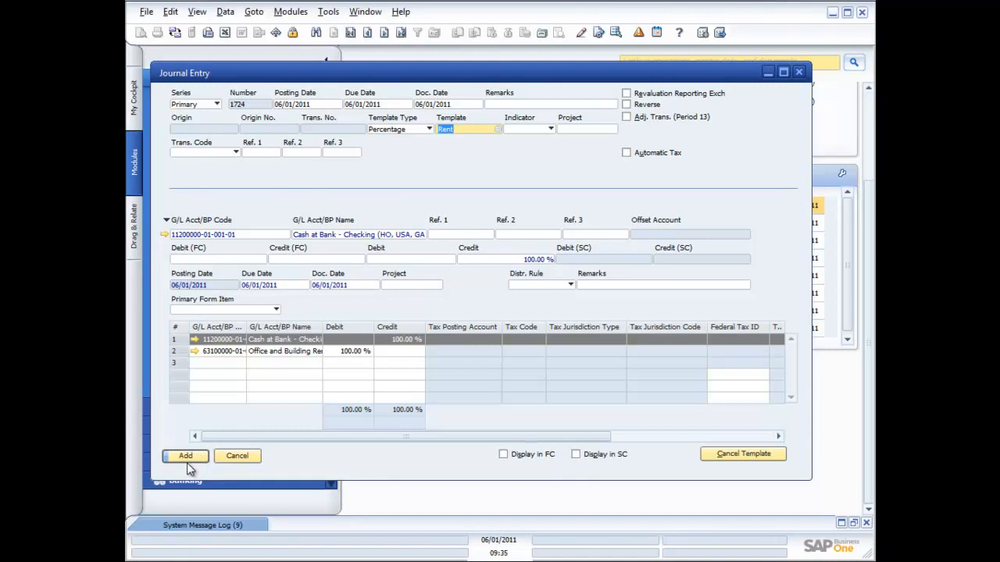
{"action": "left_click", "coordinate": [798, 72]}
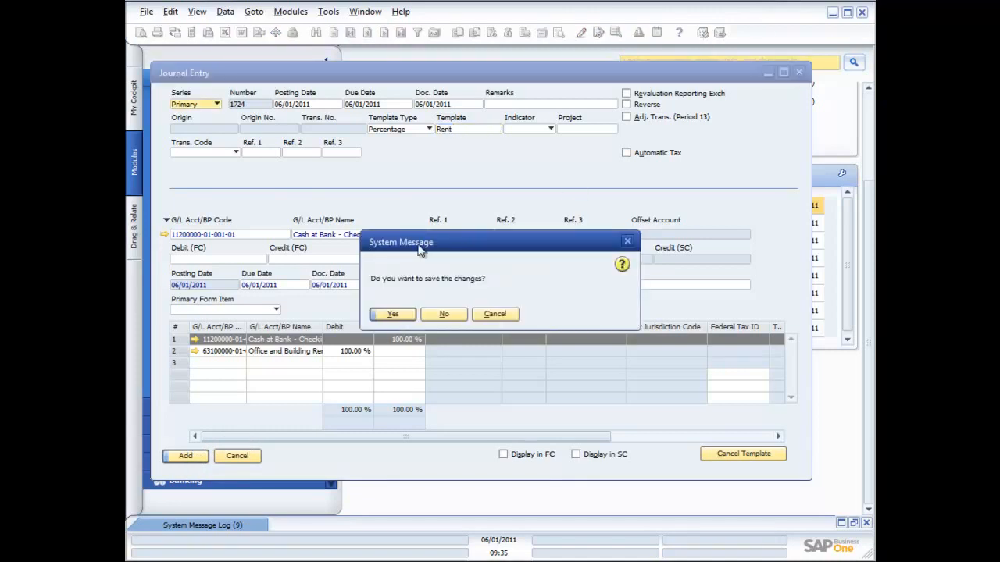
{"action": "left_click", "coordinate": [445, 314]}
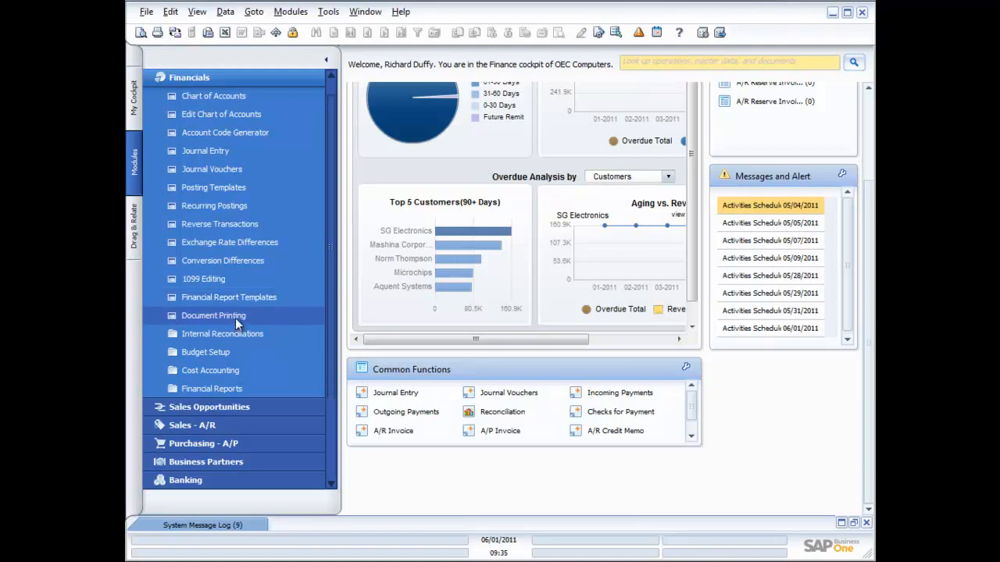
Open the Budget definition under Budget Setup, view the available scenarios, and close it without changes
{"action": "left_click", "coordinate": [212, 351]}
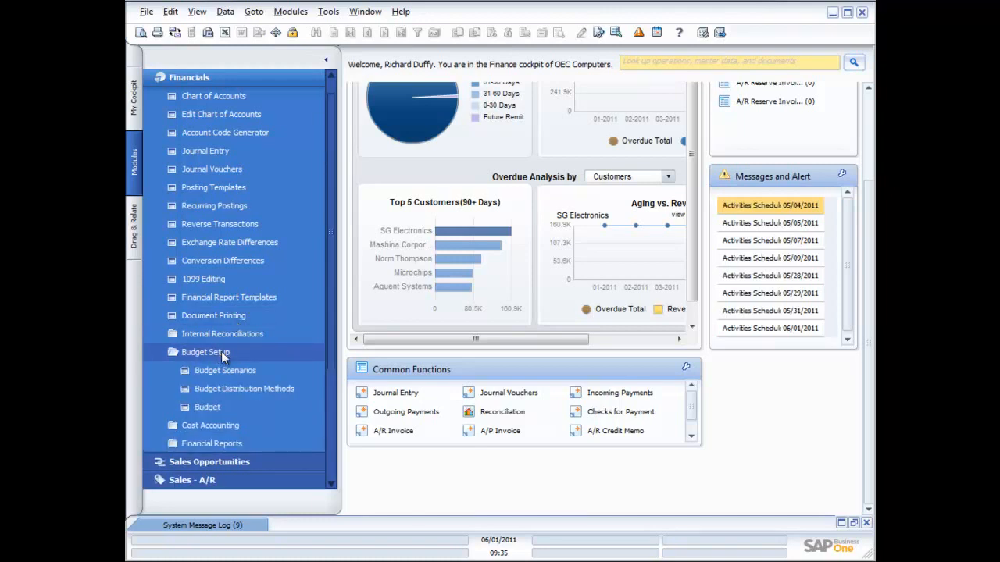
{"action": "left_click", "coordinate": [207, 406]}
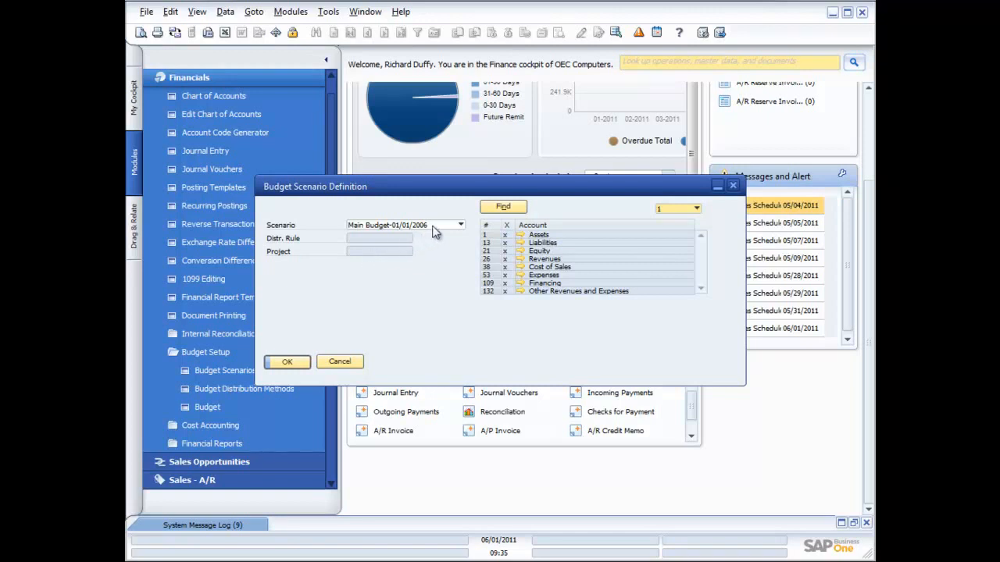
{"action": "left_click", "coordinate": [460, 225]}
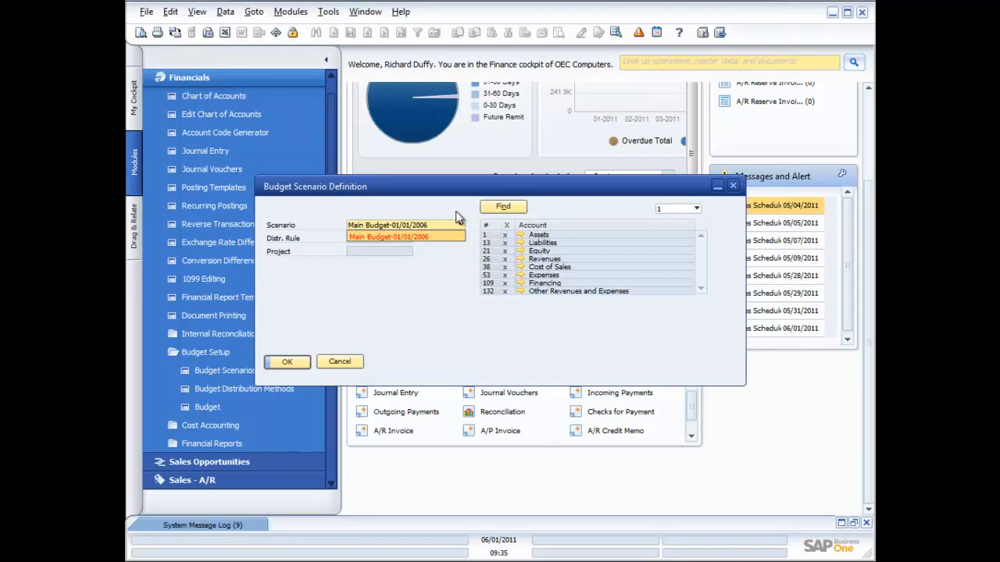
{"action": "left_click", "coordinate": [459, 221]}
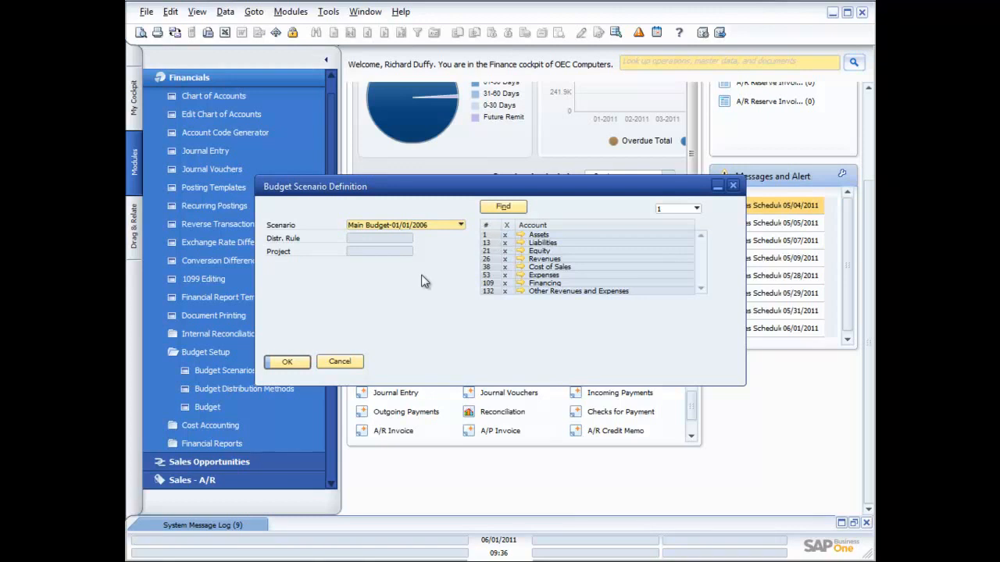
{"action": "left_click", "coordinate": [339, 362]}
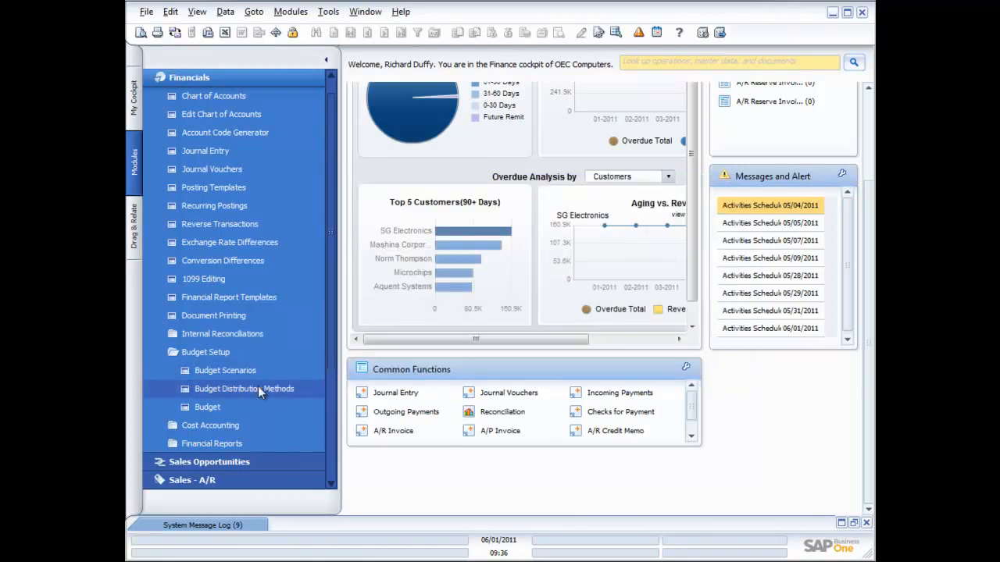
Open the Budget Scenarios setup and switch its fiscal year to 01/01/2012
{"action": "left_click", "coordinate": [225, 370]}
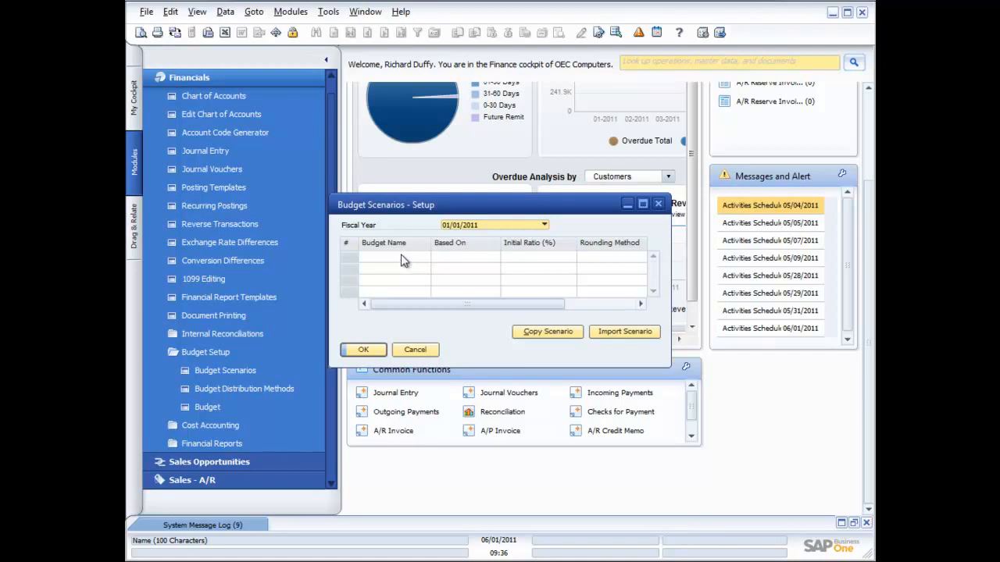
{"action": "left_click", "coordinate": [543, 224]}
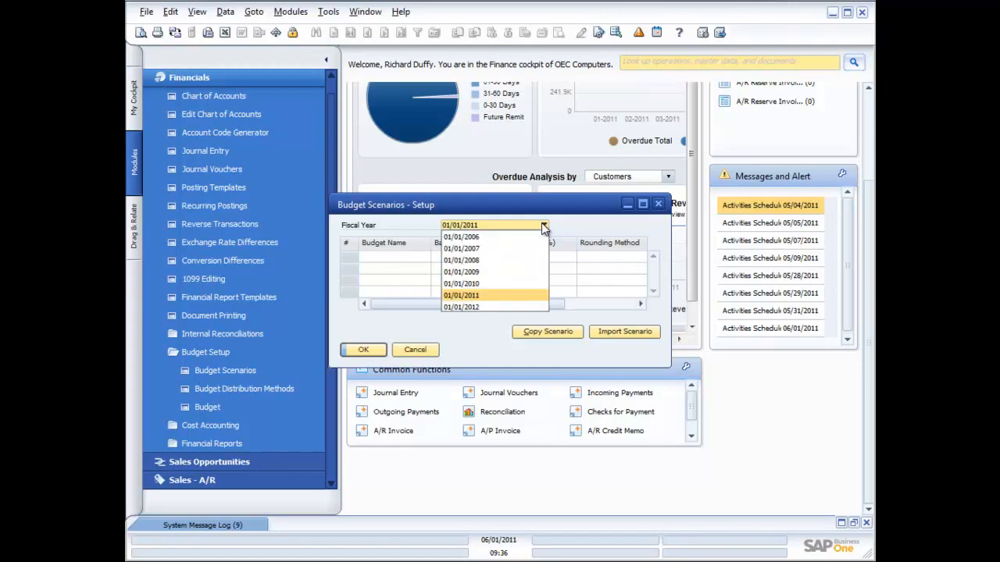
{"action": "left_click", "coordinate": [480, 308]}
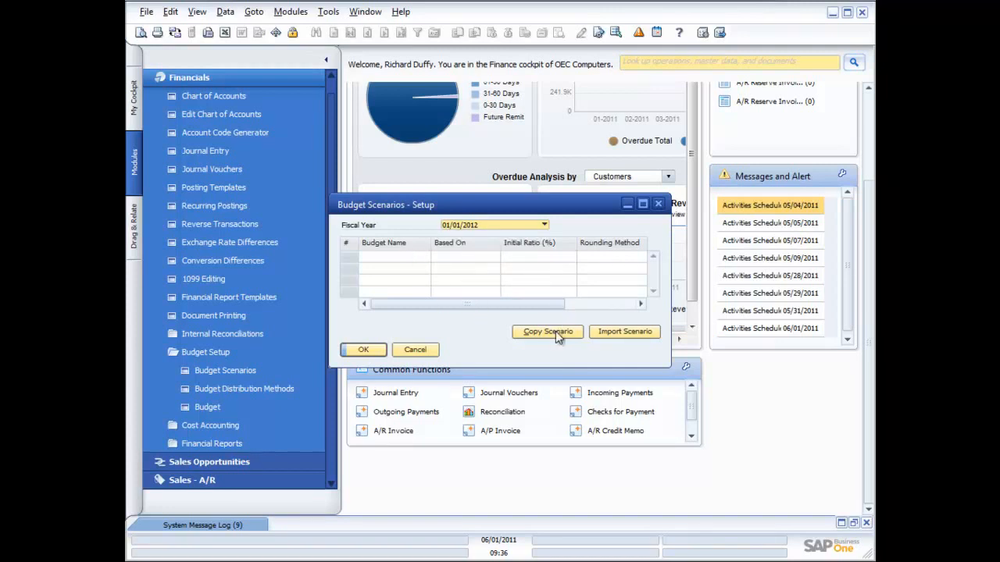
Review the original and destination scenario choices for importing a budget scenario, and close the import form without executing it
{"action": "left_click", "coordinate": [612, 332]}
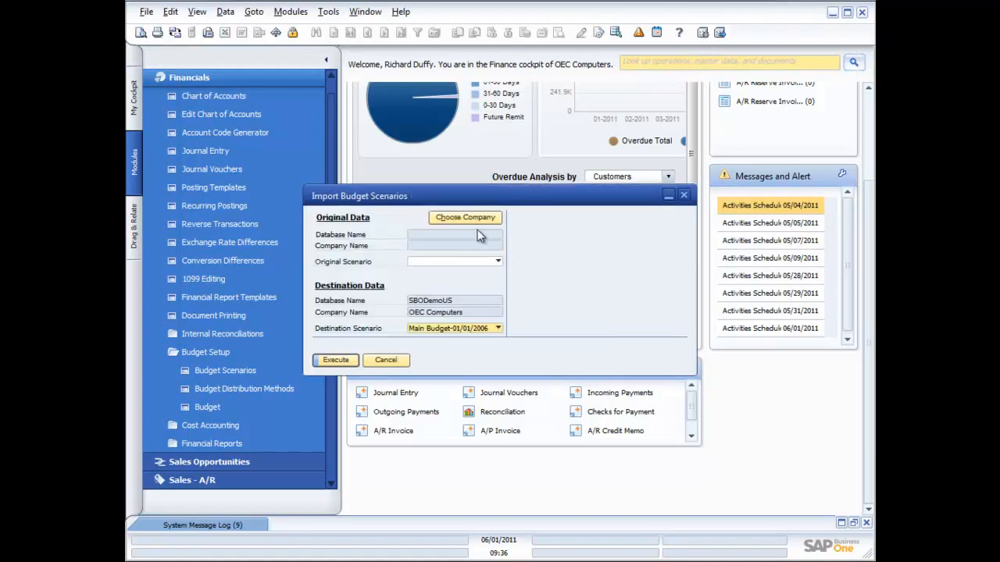
{"action": "left_click", "coordinate": [498, 263]}
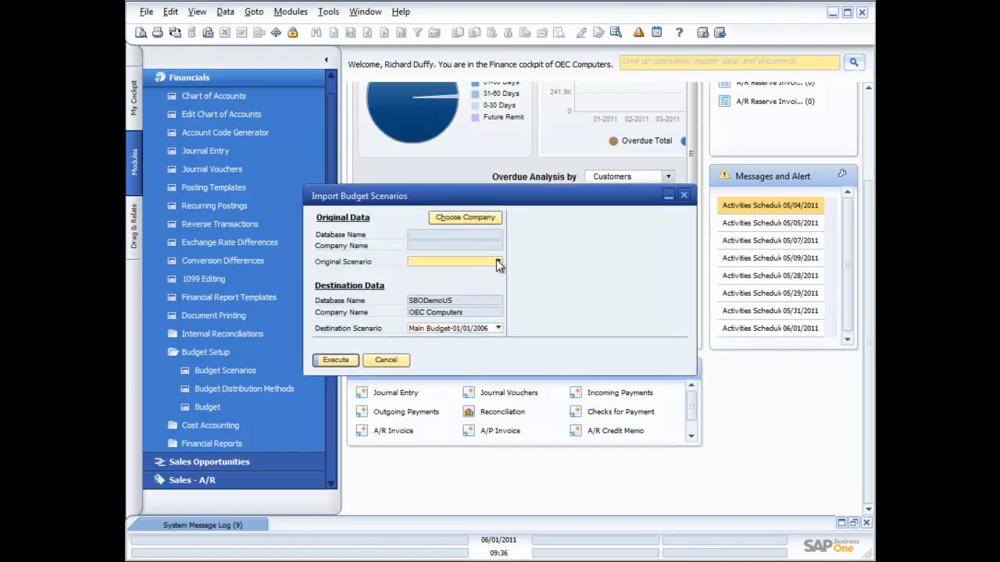
{"action": "left_click", "coordinate": [495, 329]}
{"action": "left_click", "coordinate": [495, 329]}
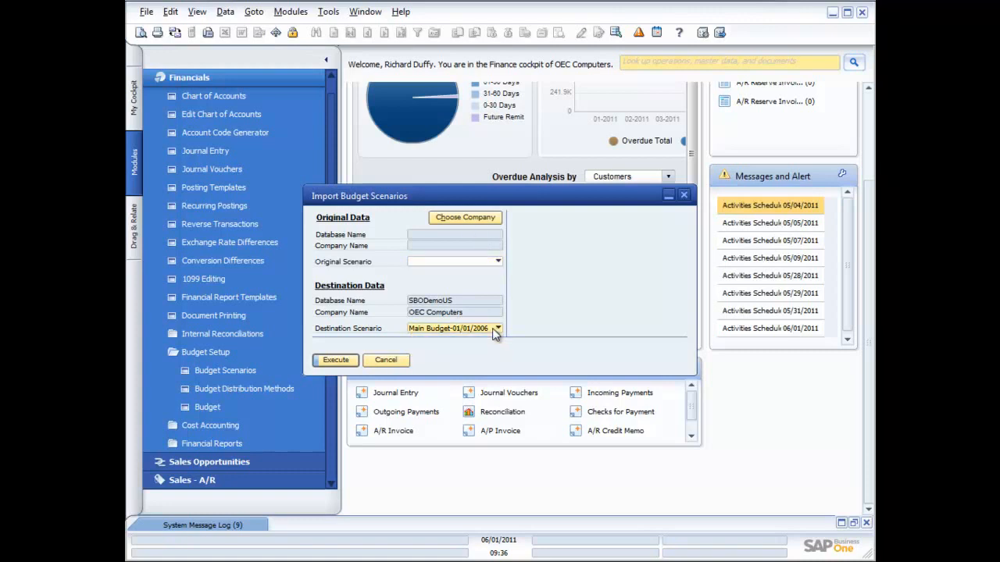
{"action": "left_click", "coordinate": [406, 360]}
Explore copying a budget scenario with Define New as the destination, and cancel both the copy and the scenario setup
{"action": "left_click", "coordinate": [545, 332]}
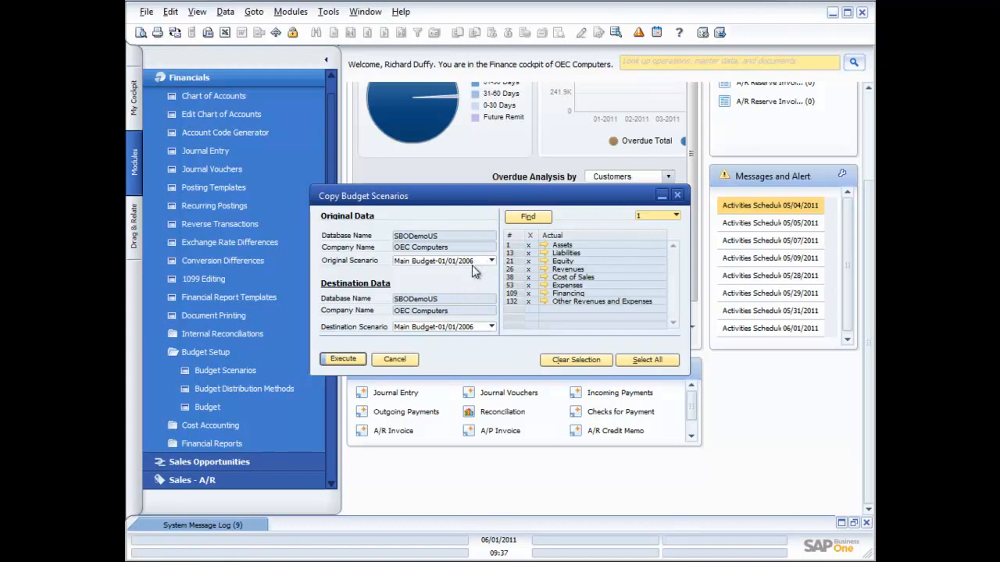
{"action": "left_click", "coordinate": [491, 328]}
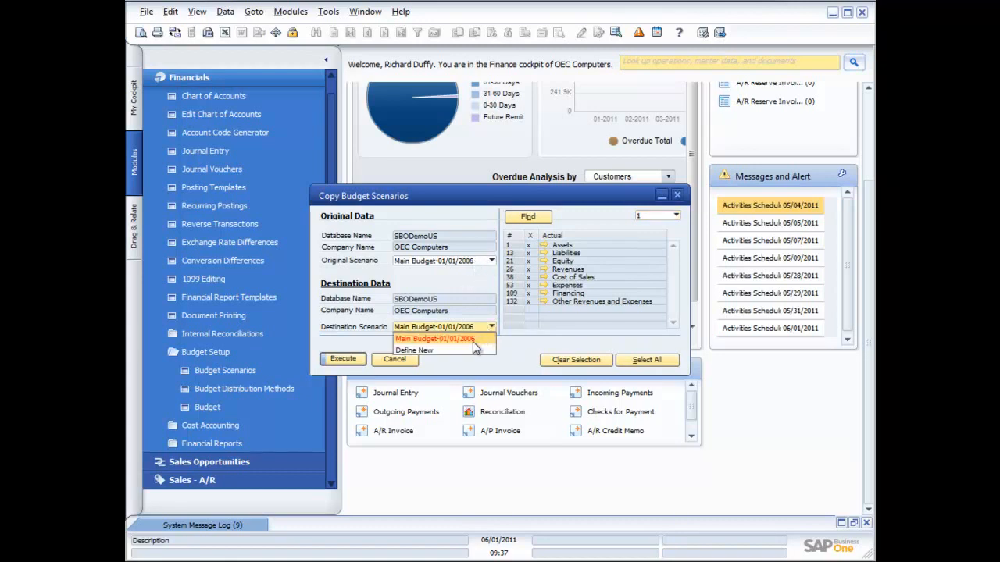
{"action": "left_click", "coordinate": [468, 351]}
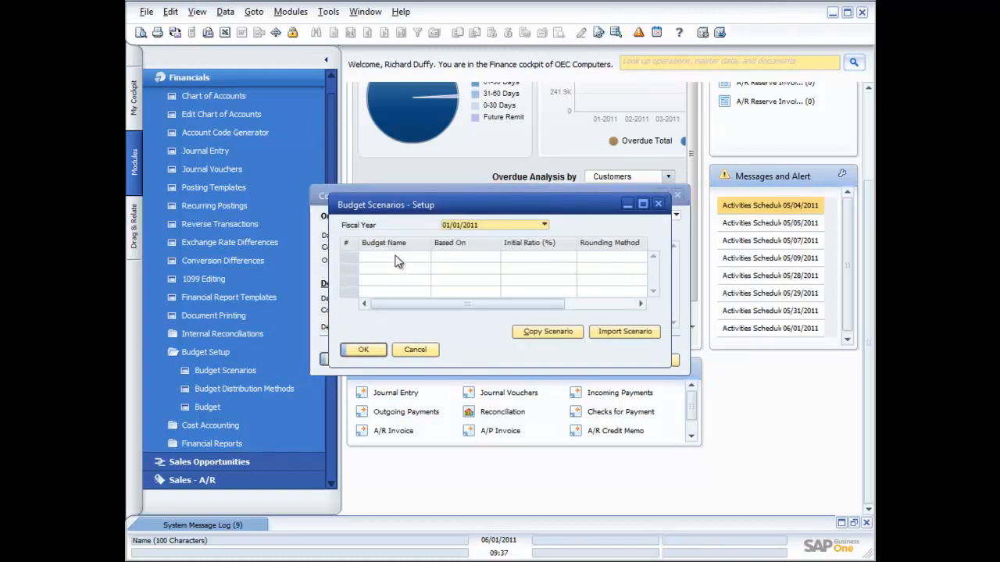
{"action": "left_click", "coordinate": [363, 350]}
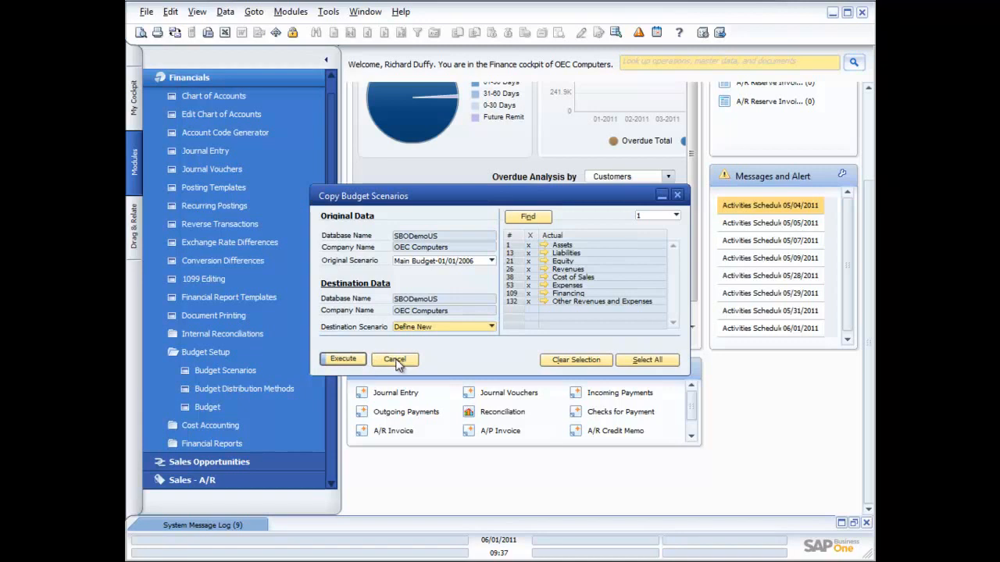
{"action": "left_click", "coordinate": [396, 360]}
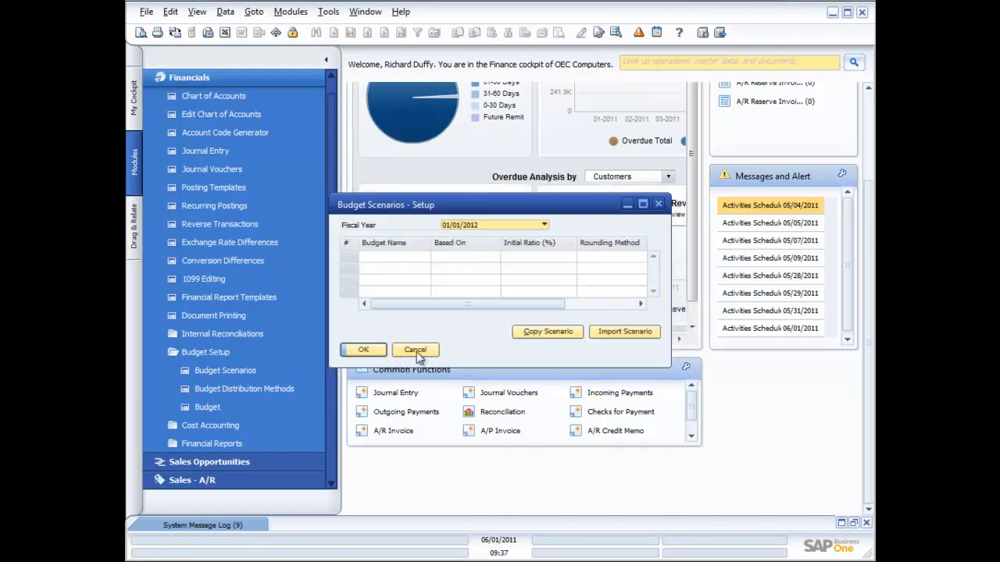
{"action": "left_click", "coordinate": [416, 351]}
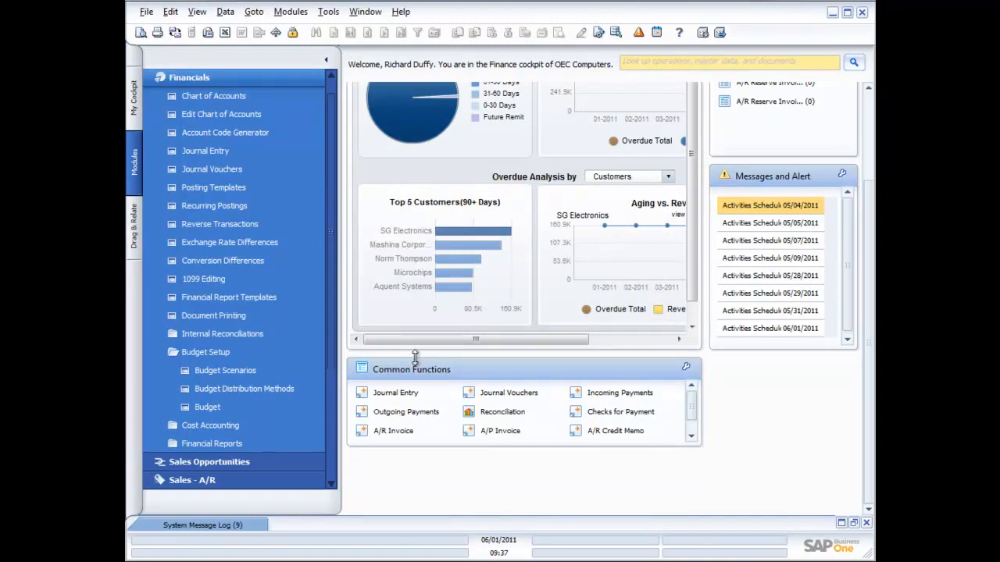
Browse through the budget distribution method records to examine their monthly factors, and close the setup
{"action": "left_click", "coordinate": [274, 389]}
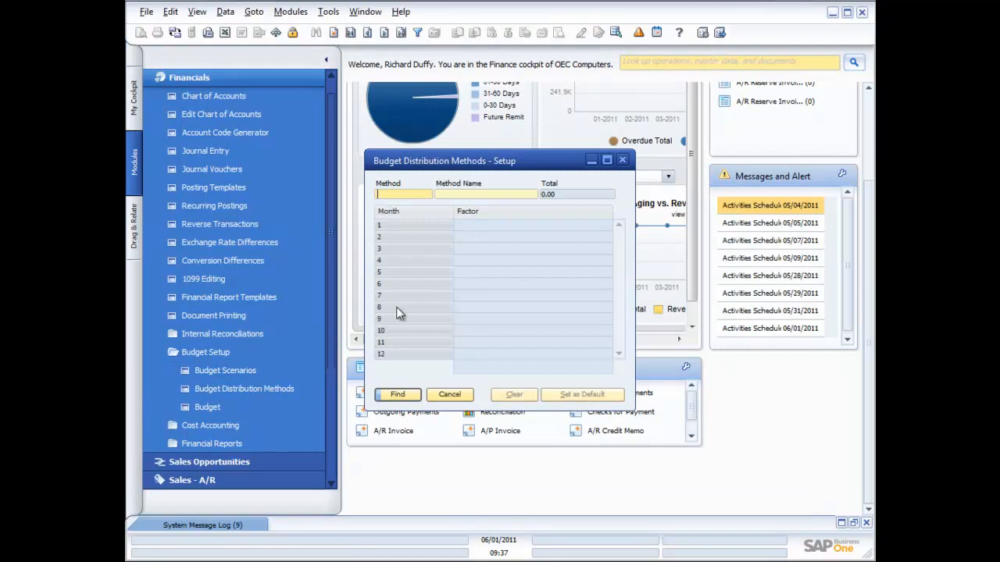
{"action": "left_click", "coordinate": [407, 196]}
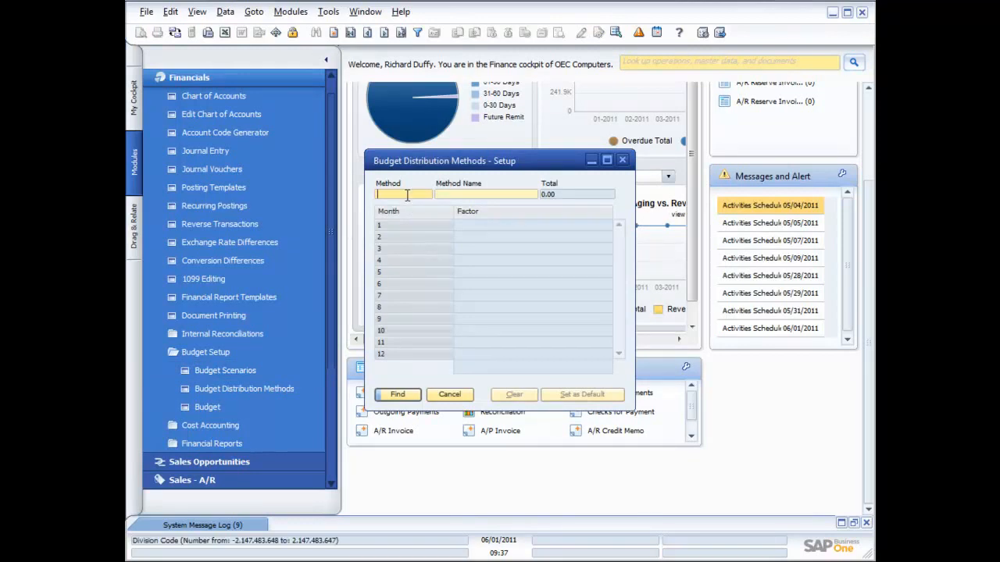
{"action": "left_click", "coordinate": [352, 36]}
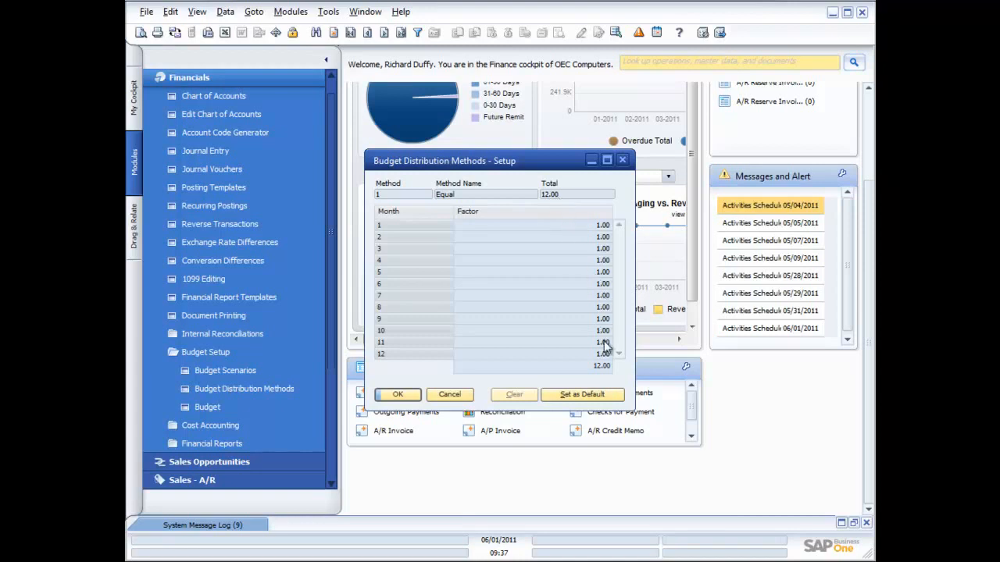
{"action": "left_click", "coordinate": [384, 32]}
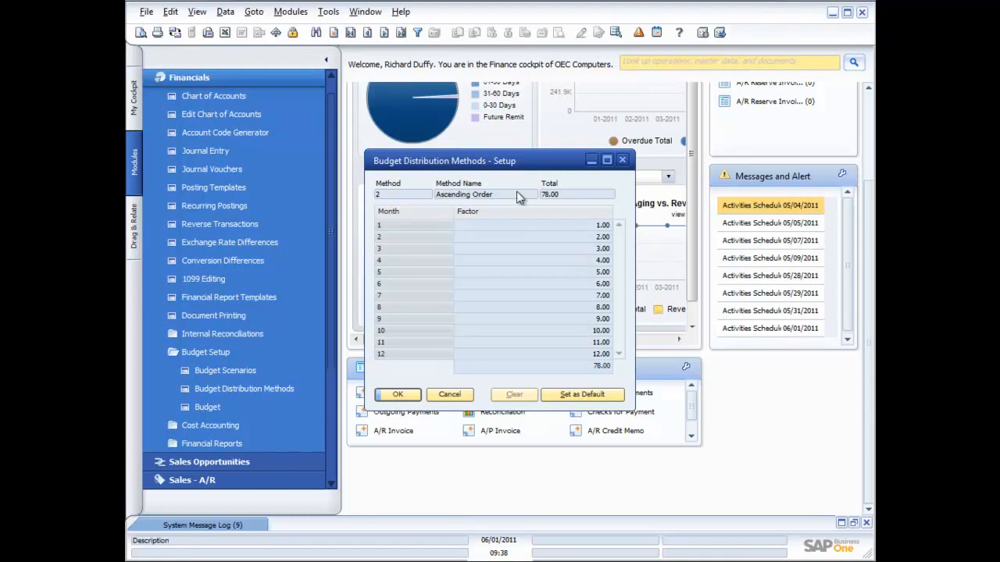
{"action": "left_click", "coordinate": [383, 32]}
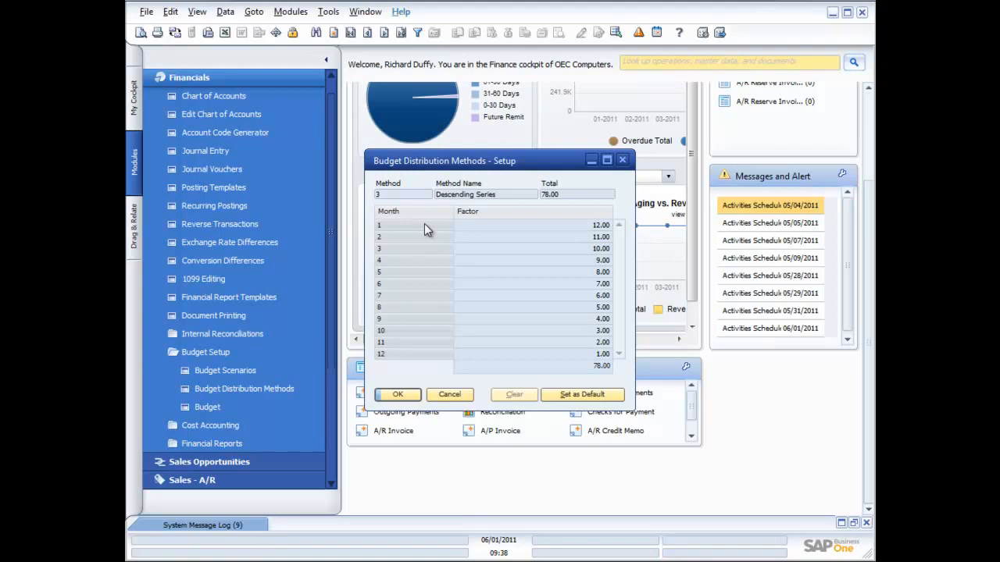
{"action": "left_click", "coordinate": [385, 33]}
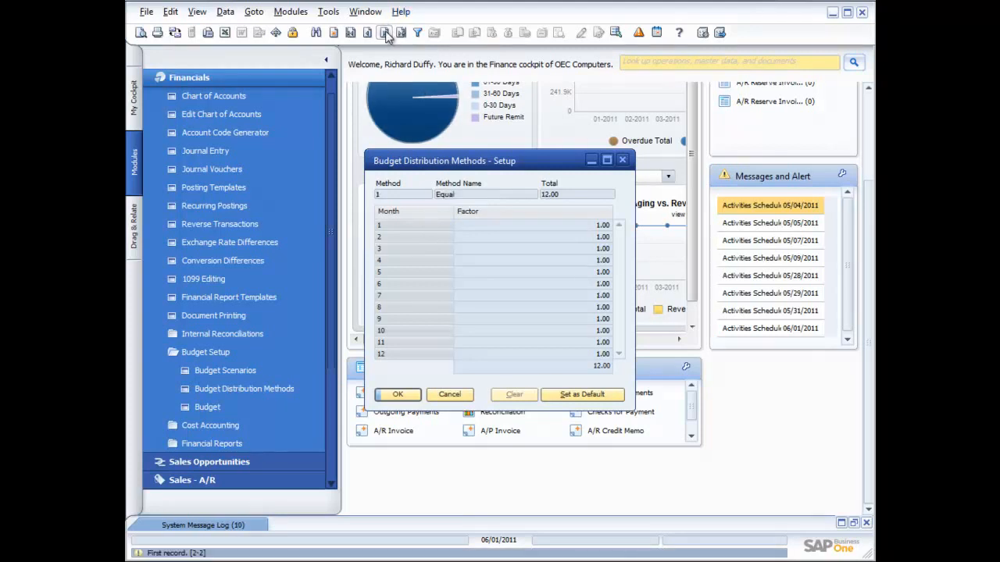
{"action": "left_click", "coordinate": [458, 395]}
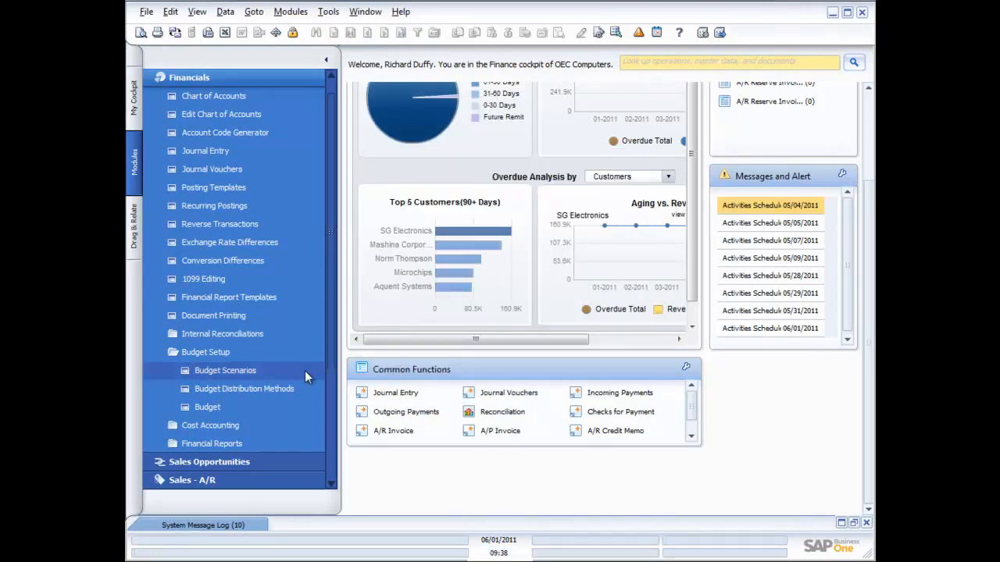
Open the Main Budget-01/01/2006 scenario at account level 4, display accounts with no budget, and widen the account name column
{"action": "left_click", "coordinate": [200, 405]}
{"action": "left_click", "coordinate": [678, 208]}
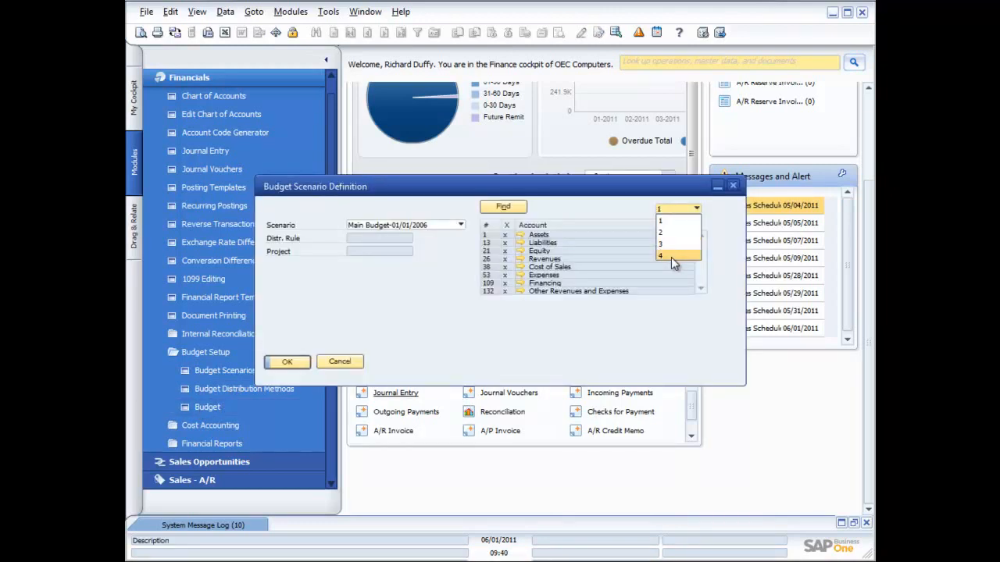
{"action": "left_click", "coordinate": [671, 257]}
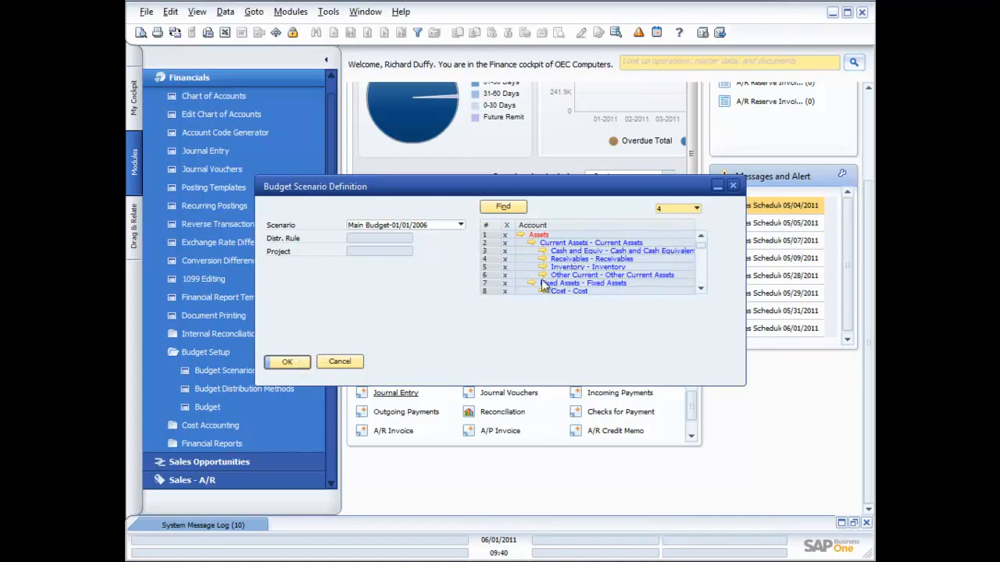
{"action": "left_click", "coordinate": [287, 362]}
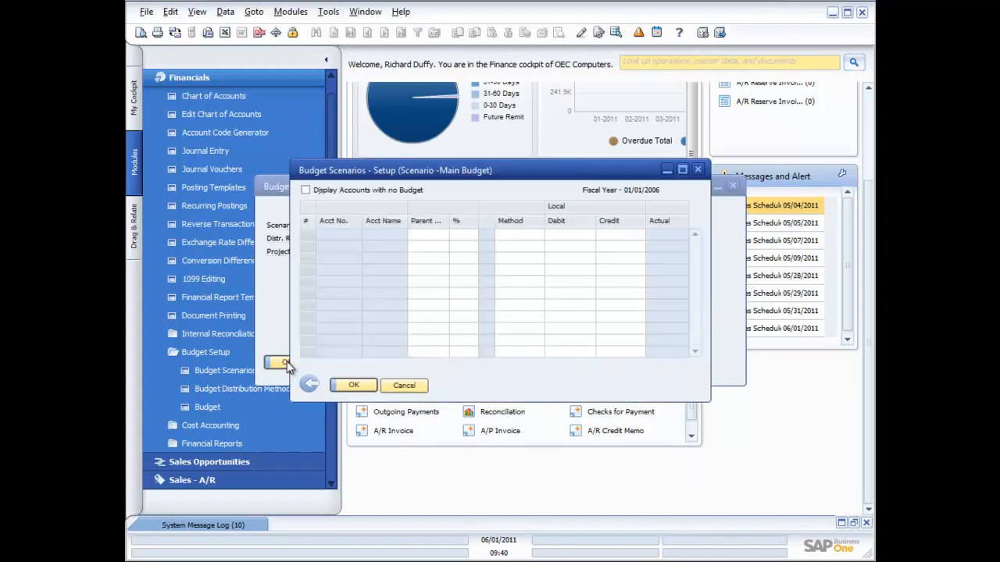
{"action": "left_click", "coordinate": [304, 190]}
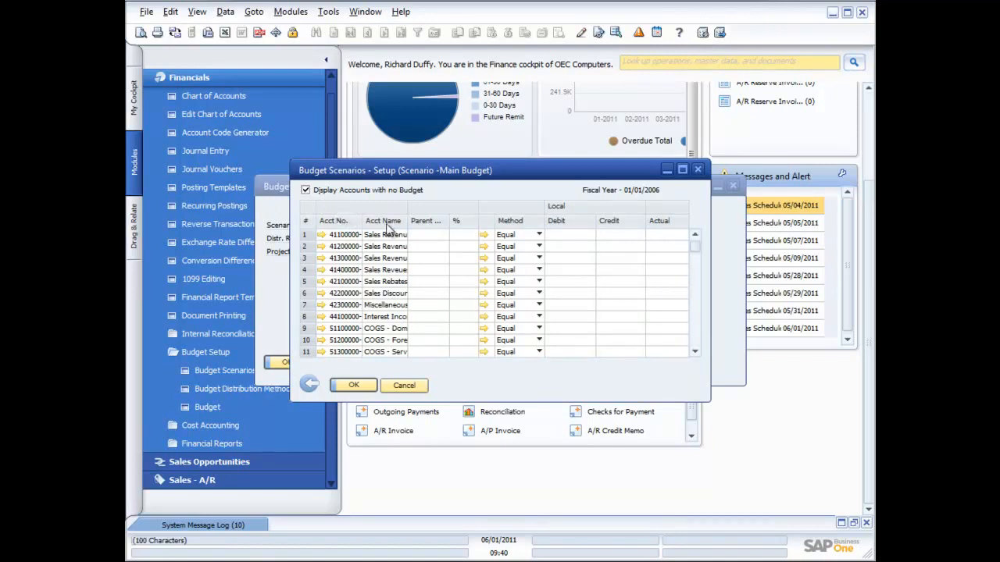
{"action": "left_click_drag", "start_coordinate": [408, 224], "coordinate": [432, 224]}
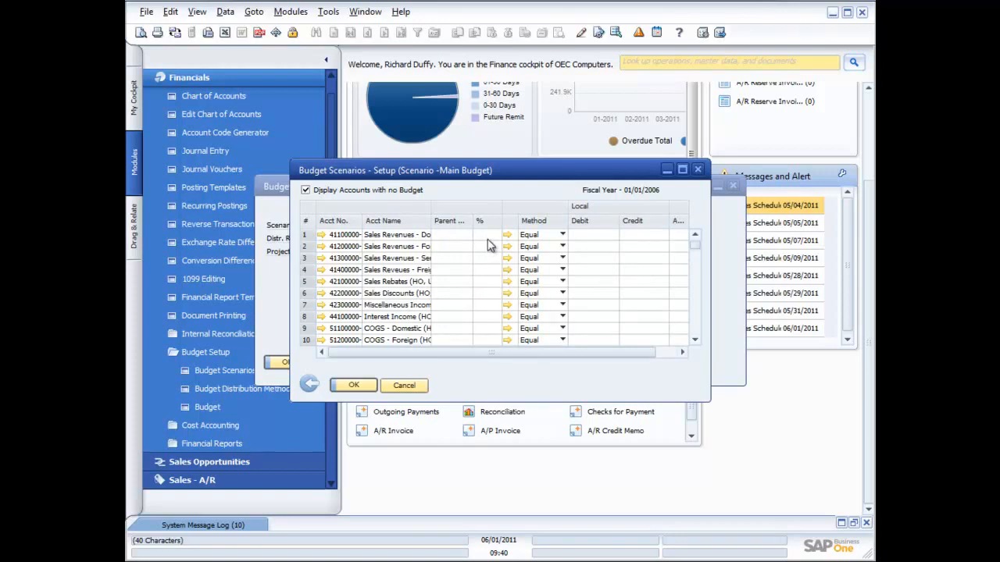
Try the Manual distribution method with a debit entry on the first sales revenue account, and clear the debit
{"action": "left_click", "coordinate": [597, 236]}
{"action": "left_click", "coordinate": [563, 234]}
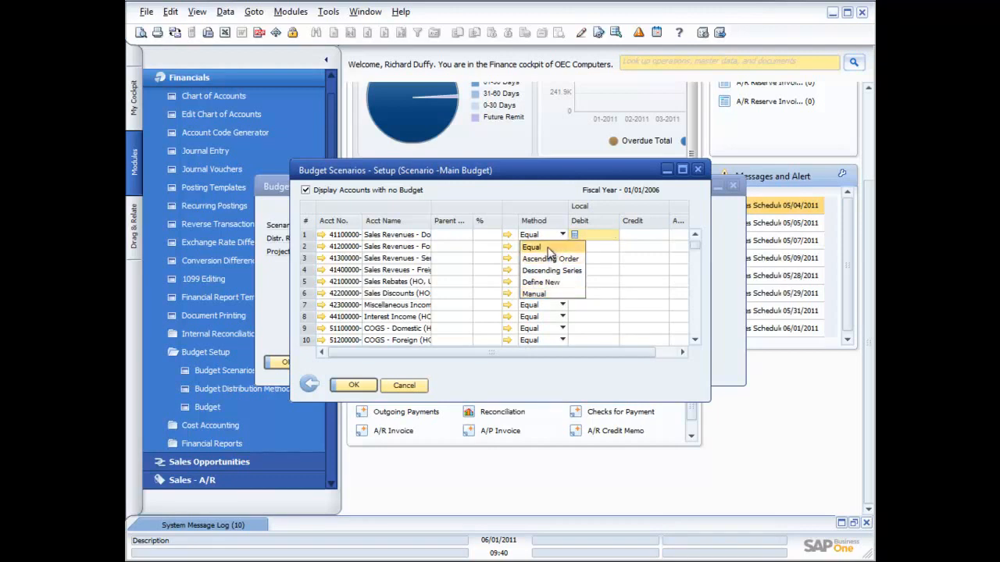
{"action": "left_click", "coordinate": [536, 296]}
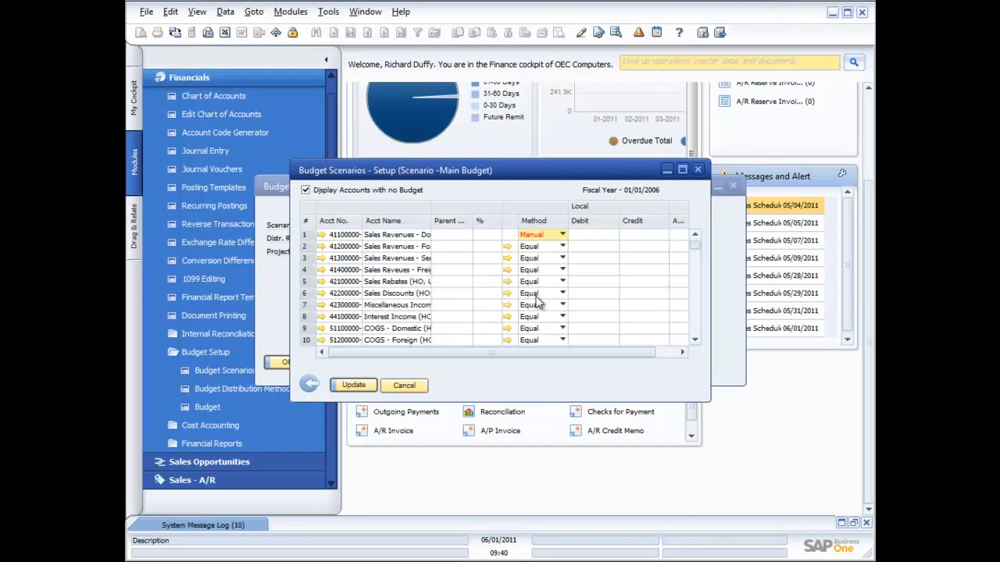
{"action": "left_click", "coordinate": [582, 234]}
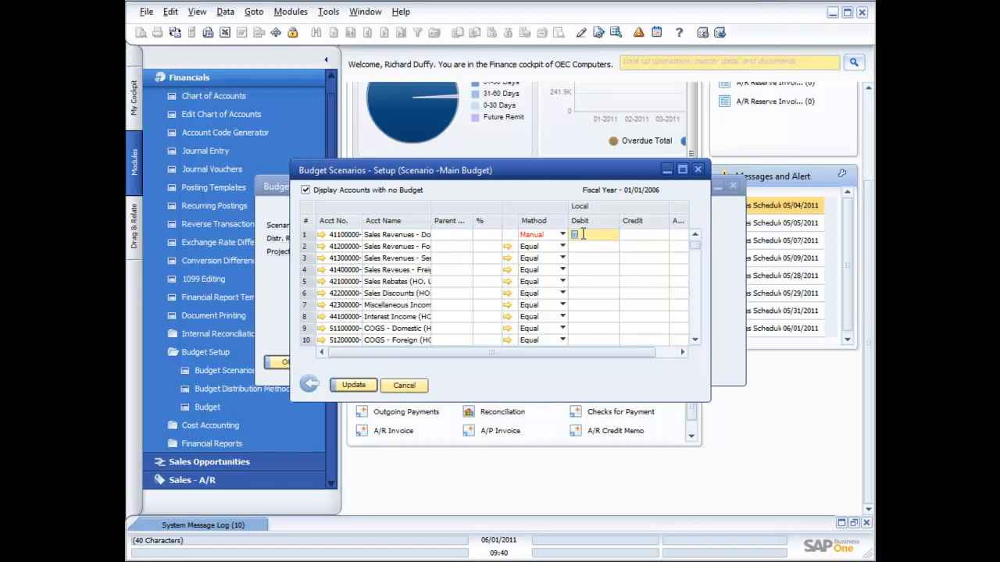
{"action": "type", "text": "12"}
{"action": "key", "text": "BackSpace"}
{"action": "key", "text": "BackSpace"}
Accept zeroing the first sales revenue account's balance and enter a budget credit of 120,000 for it
{"action": "left_click", "coordinate": [641, 236]}
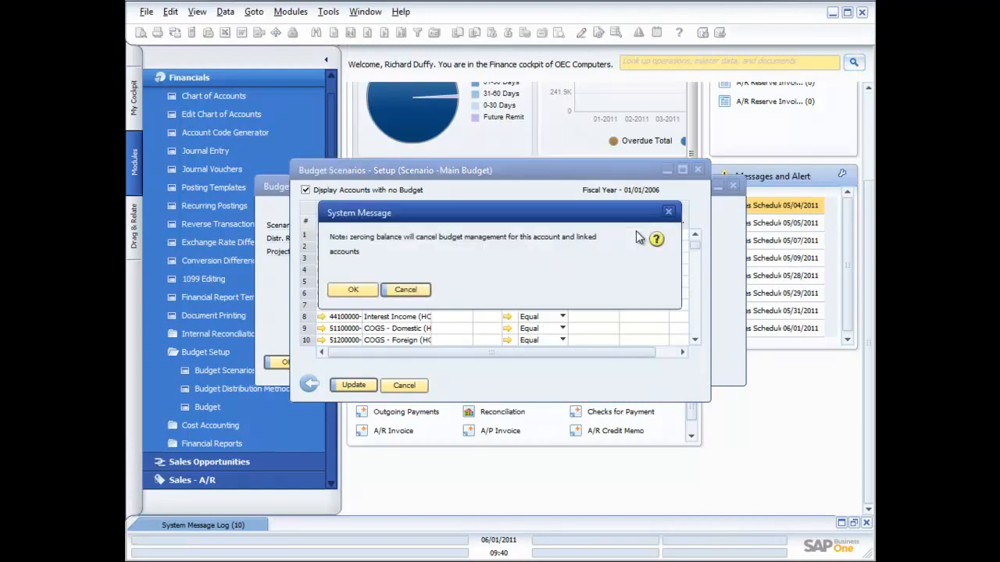
{"action": "left_click", "coordinate": [356, 290]}
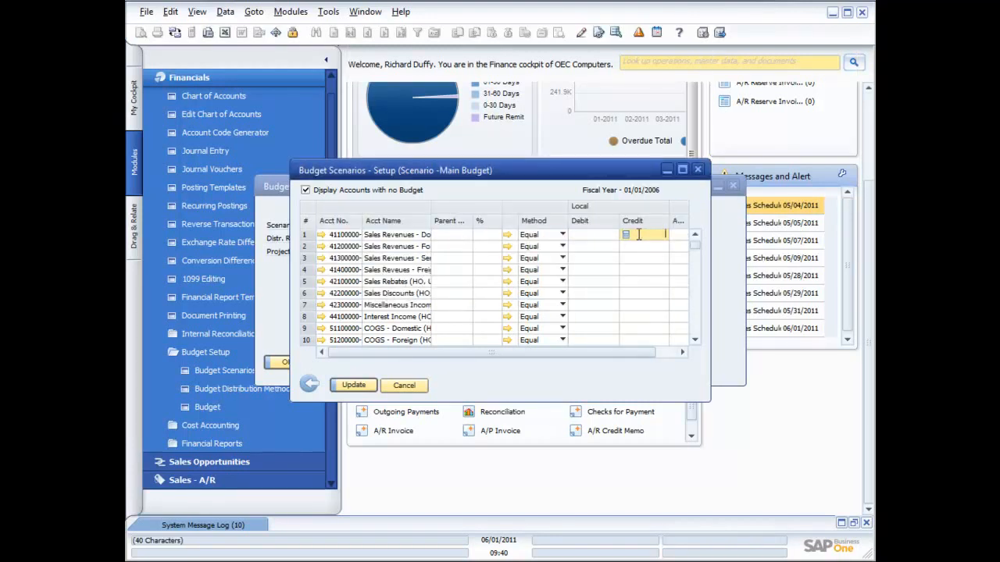
{"action": "type", "text": "120,000"}
{"action": "key", "text": "Tab"}
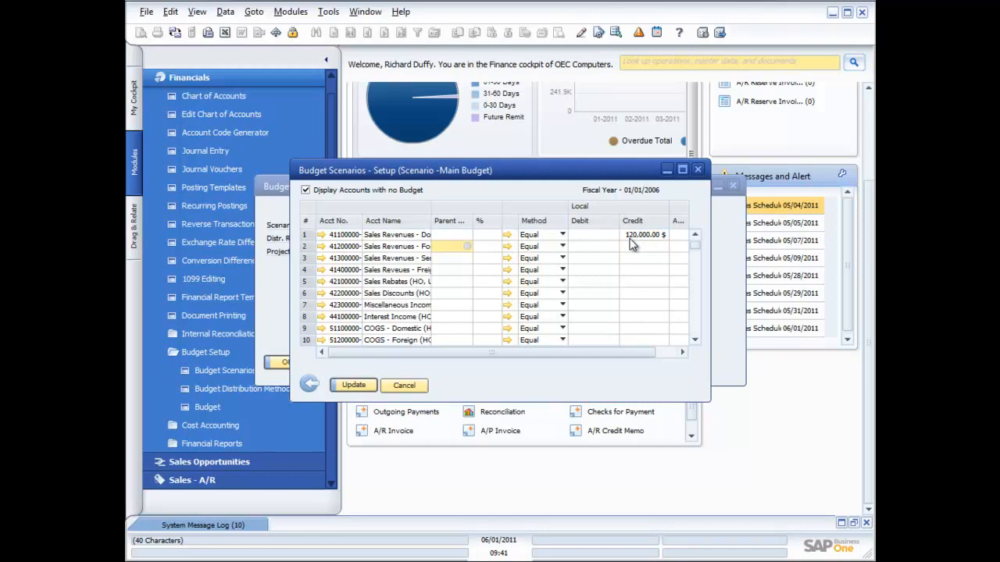
Examine the monthly budget amounts for the first sales revenue account, checking January through June, and close the item details
{"action": "double_click", "coordinate": [305, 236]}
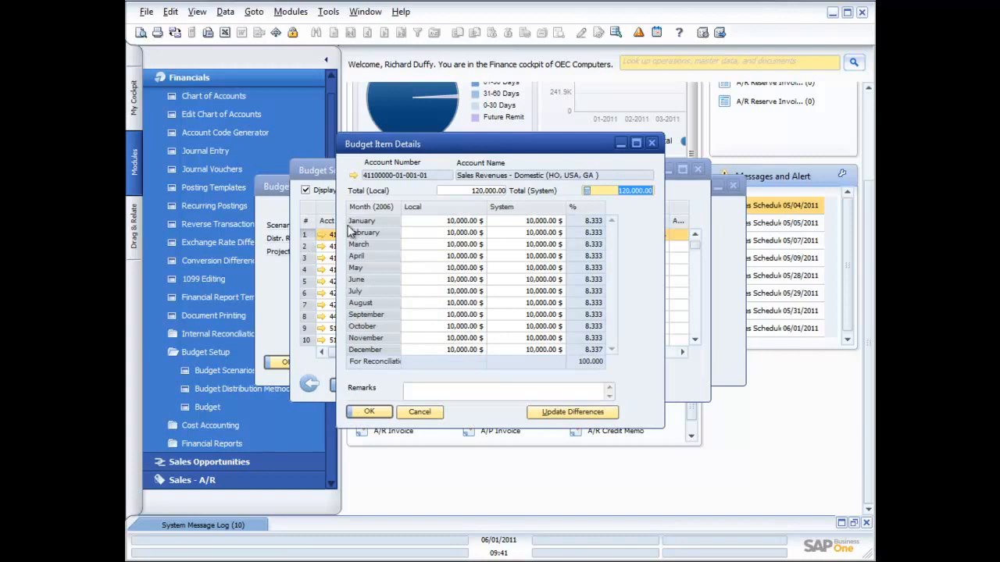
{"action": "left_click", "coordinate": [453, 224]}
{"action": "left_click", "coordinate": [454, 233]}
{"action": "left_click", "coordinate": [455, 245]}
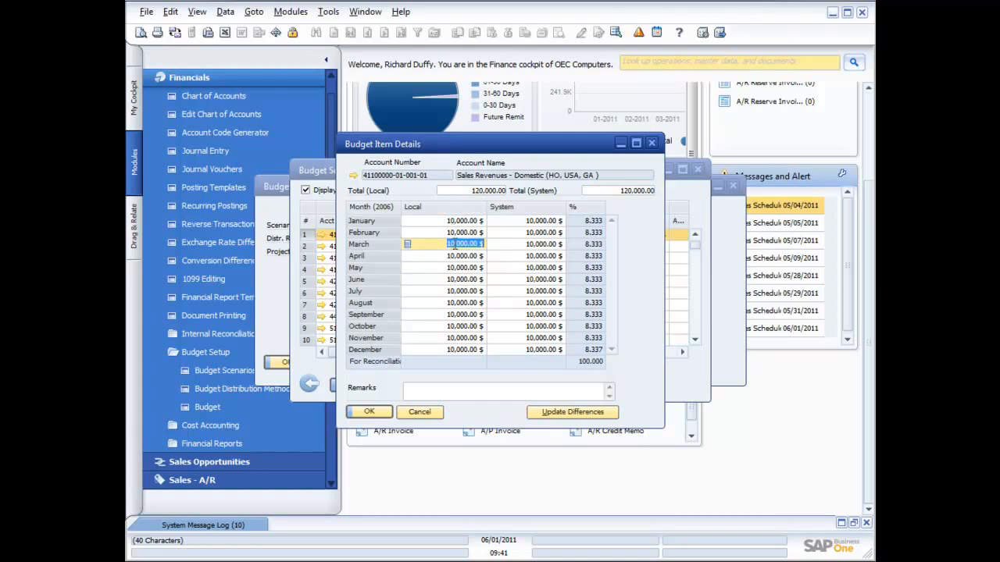
{"action": "left_click", "coordinate": [455, 257]}
{"action": "left_click", "coordinate": [455, 268]}
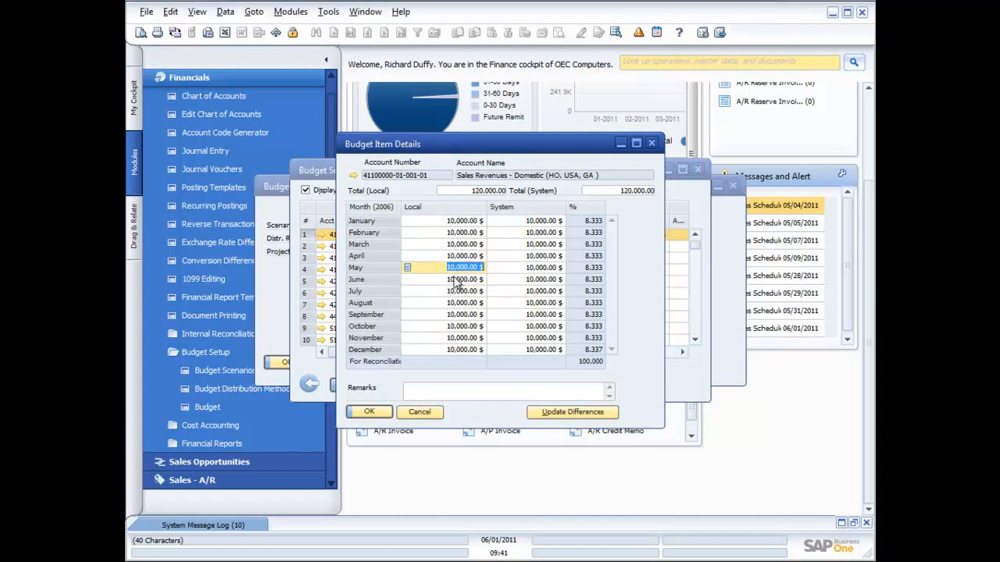
{"action": "left_click", "coordinate": [455, 280]}
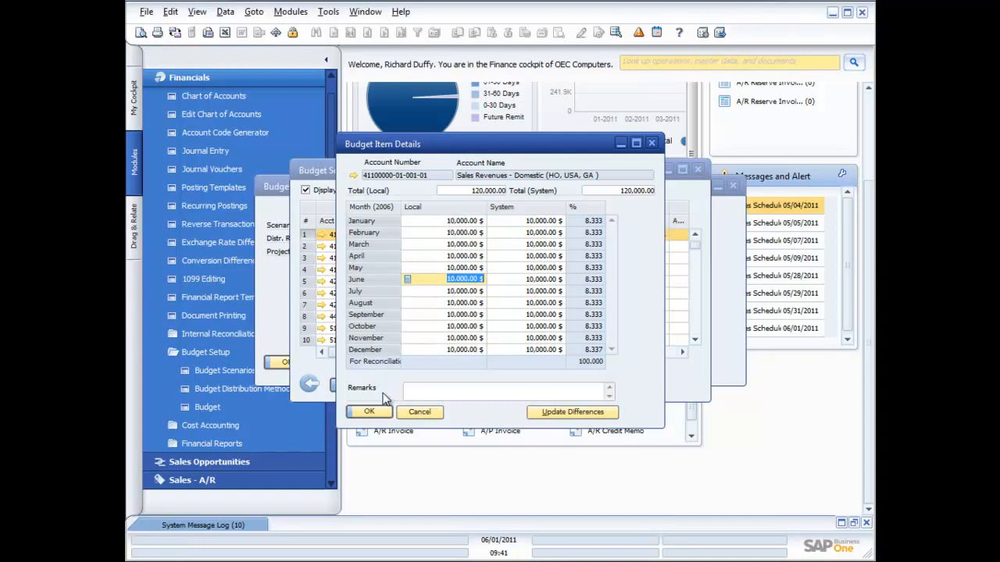
{"action": "left_click", "coordinate": [370, 412]}
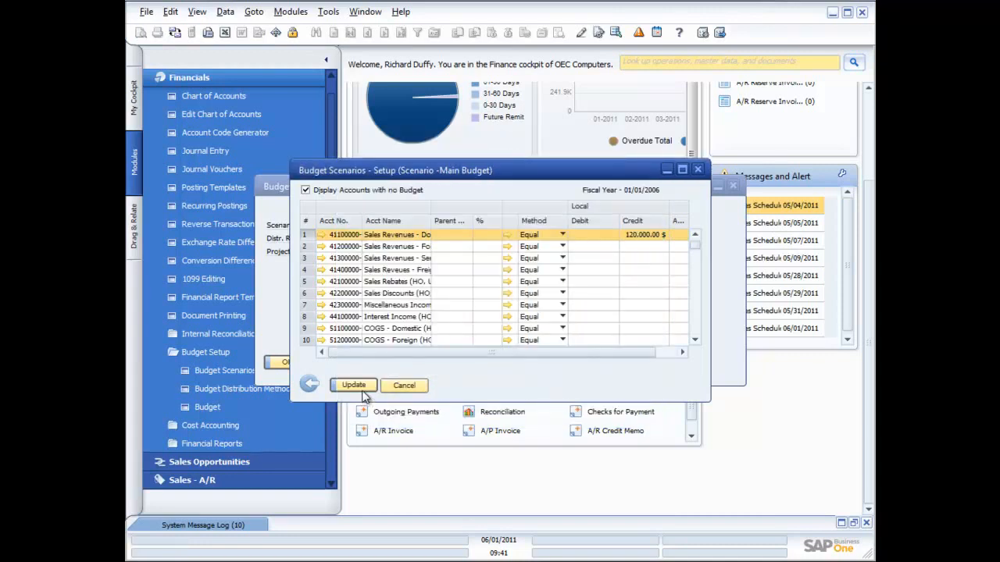
Save the Main Budget scenario, agree to restore the account's accumulators, and close the budget scenario windows
{"action": "left_click", "coordinate": [361, 385]}
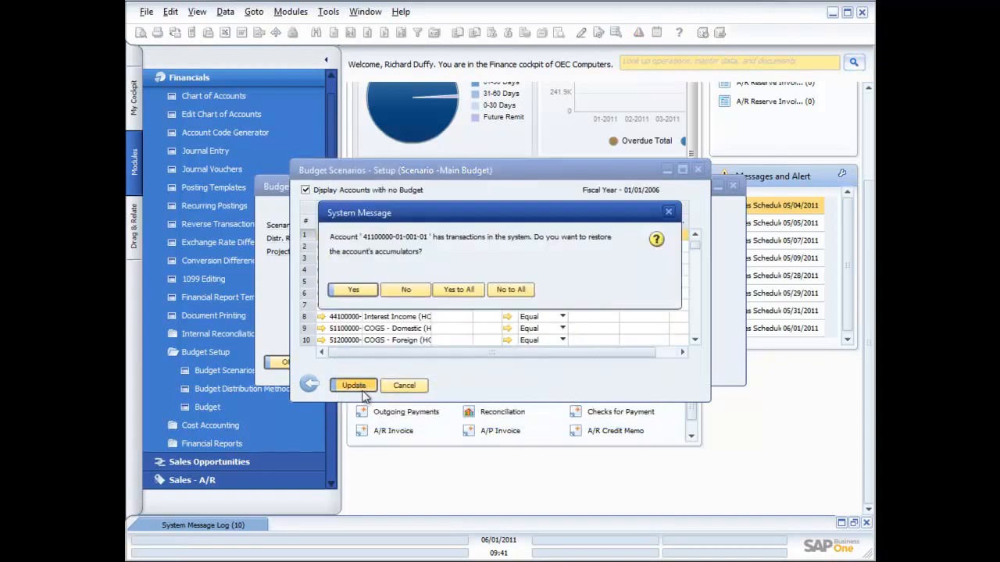
{"action": "left_click", "coordinate": [353, 290]}
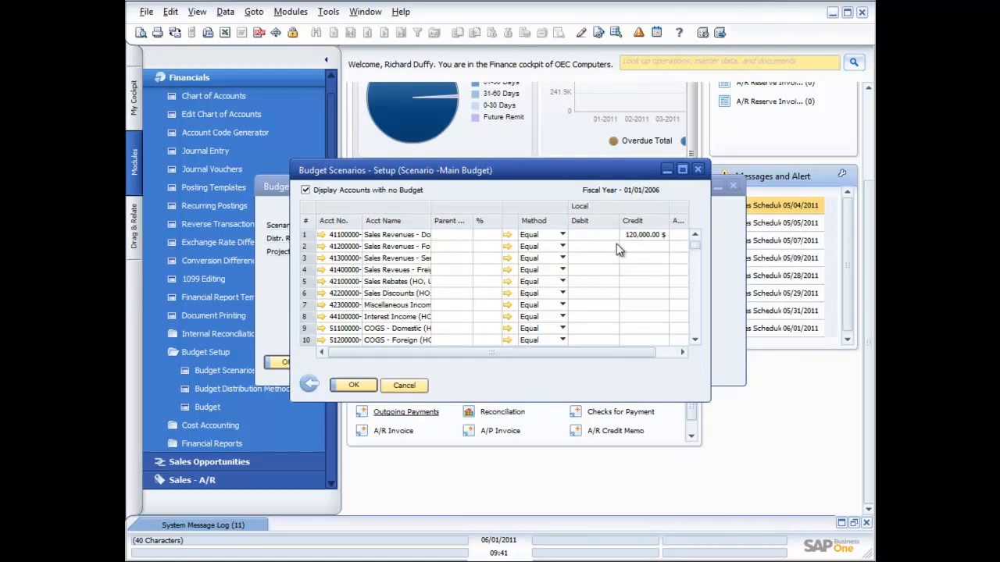
{"action": "left_click", "coordinate": [699, 171]}
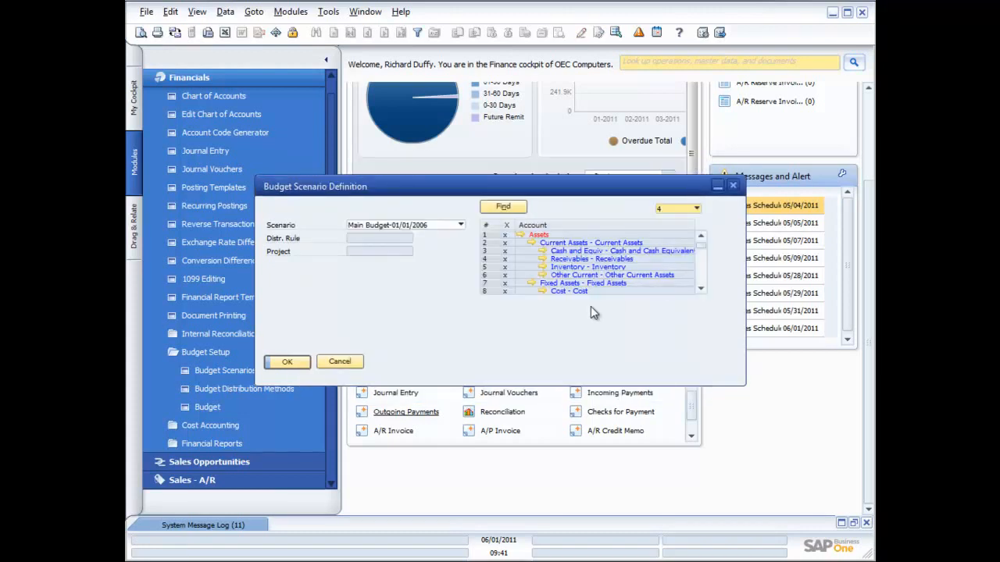
{"action": "left_click", "coordinate": [352, 364]}
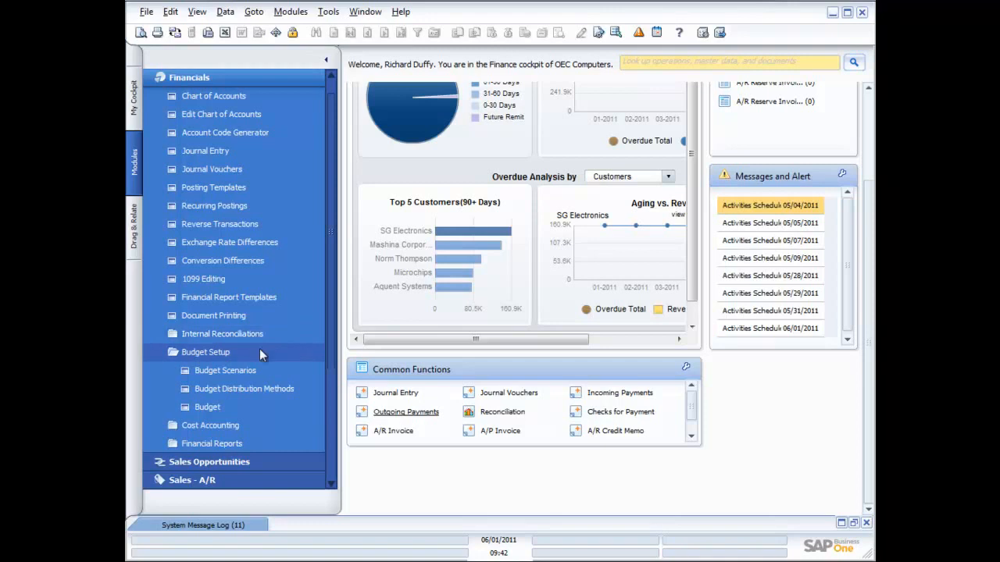
Switch from Budget Setup to Cost Accounting, view the cost center type choices in the Cost Centers setup, and cancel it
{"action": "left_click", "coordinate": [225, 352]}
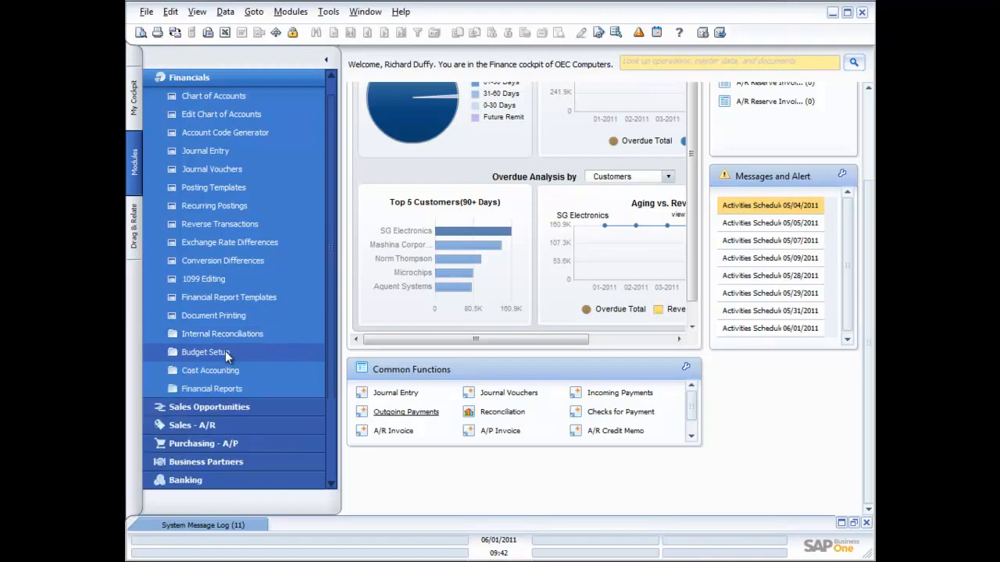
{"action": "left_click", "coordinate": [215, 372]}
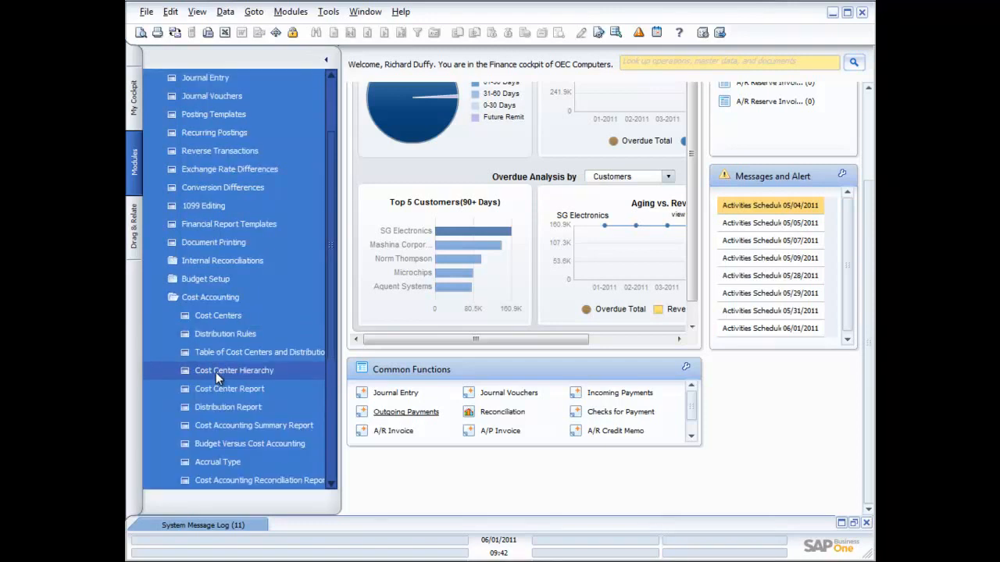
{"action": "left_click", "coordinate": [215, 315]}
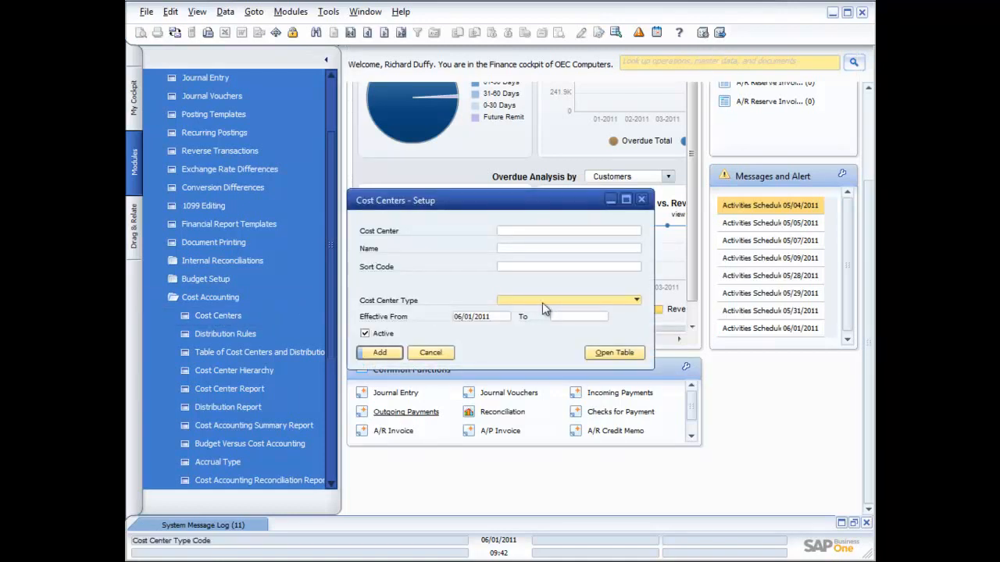
{"action": "left_click", "coordinate": [637, 301]}
{"action": "left_click", "coordinate": [637, 301]}
{"action": "left_click", "coordinate": [435, 352]}
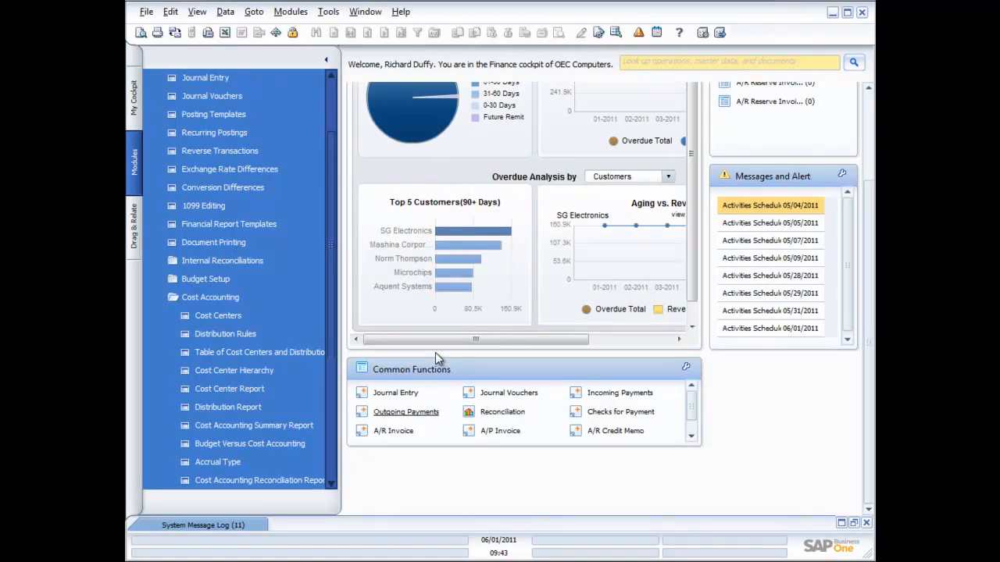
View the Cost Center Report selection criteria and the Distribution Rules setup in Cost Accounting, cancelling each form
{"action": "left_click", "coordinate": [213, 388]}
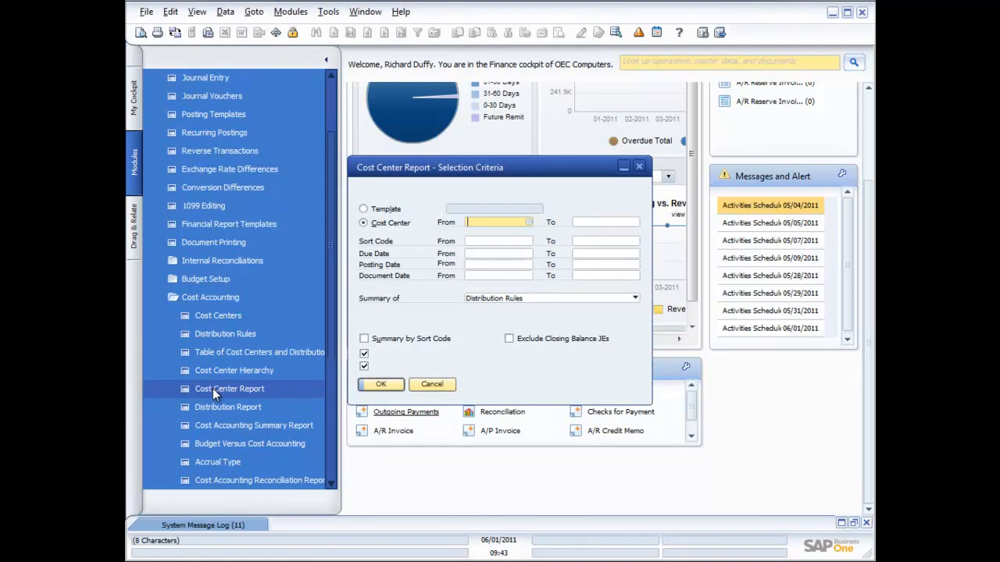
{"action": "left_click", "coordinate": [423, 384]}
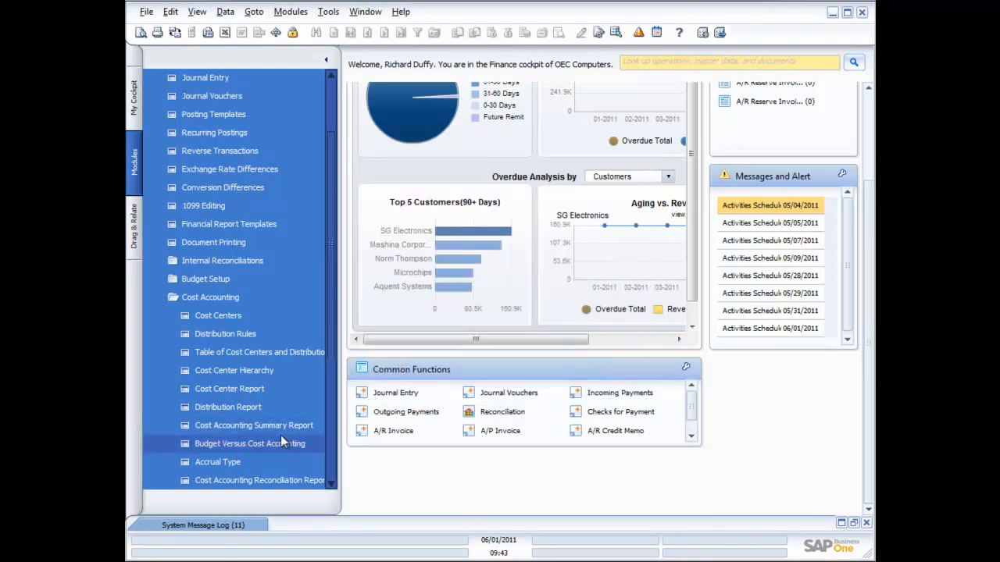
{"action": "left_click", "coordinate": [330, 484]}
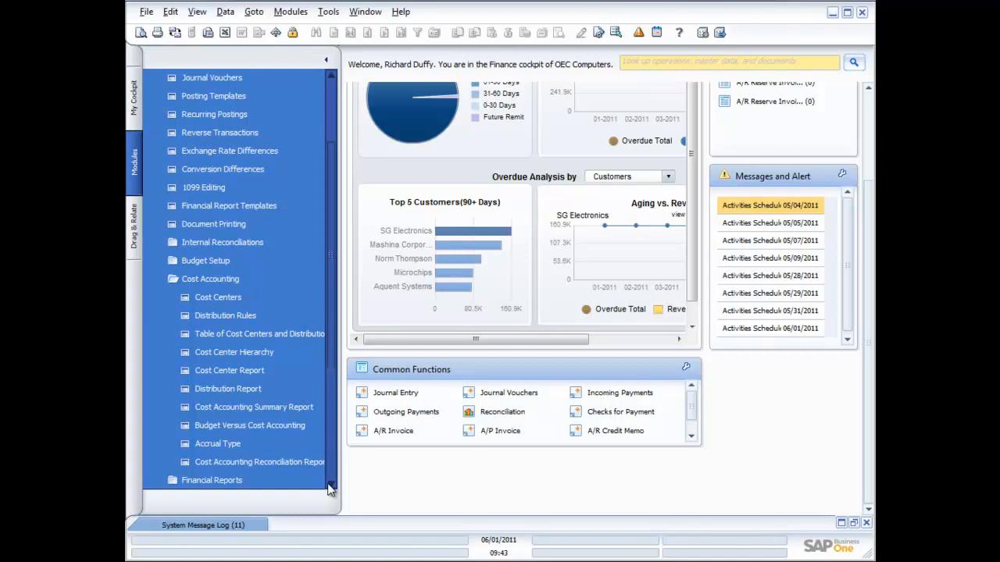
{"action": "left_click", "coordinate": [215, 314]}
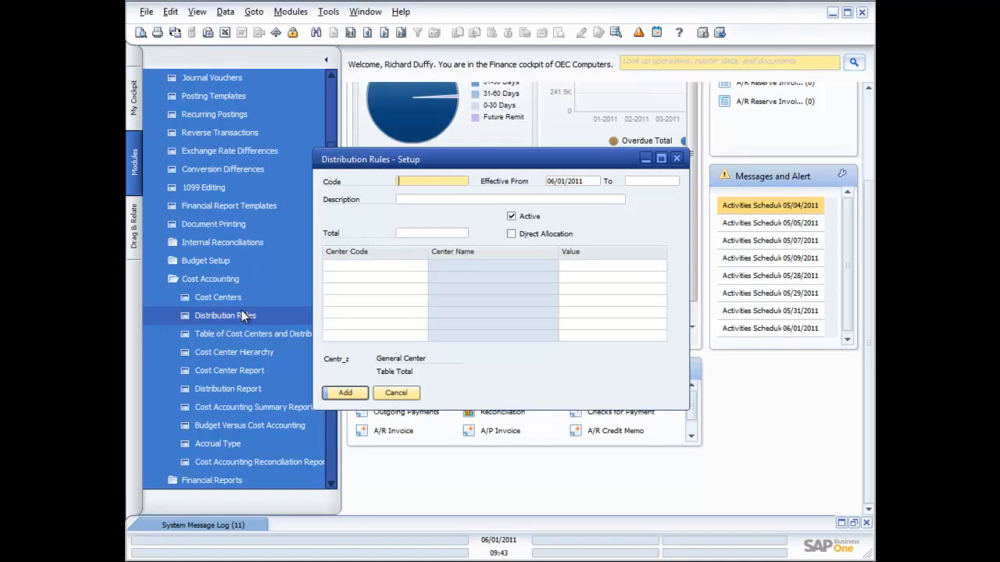
{"action": "left_click", "coordinate": [394, 395]}
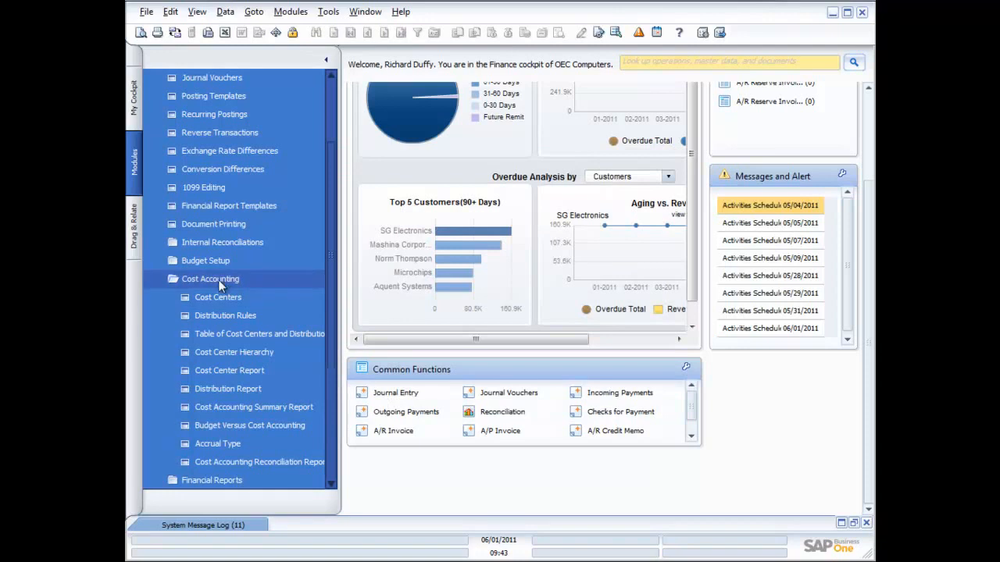
Open the Transaction Journal Report selection criteria from the Accounting financial reports and move the form nearer the screen's center
{"action": "left_click", "coordinate": [185, 274]}
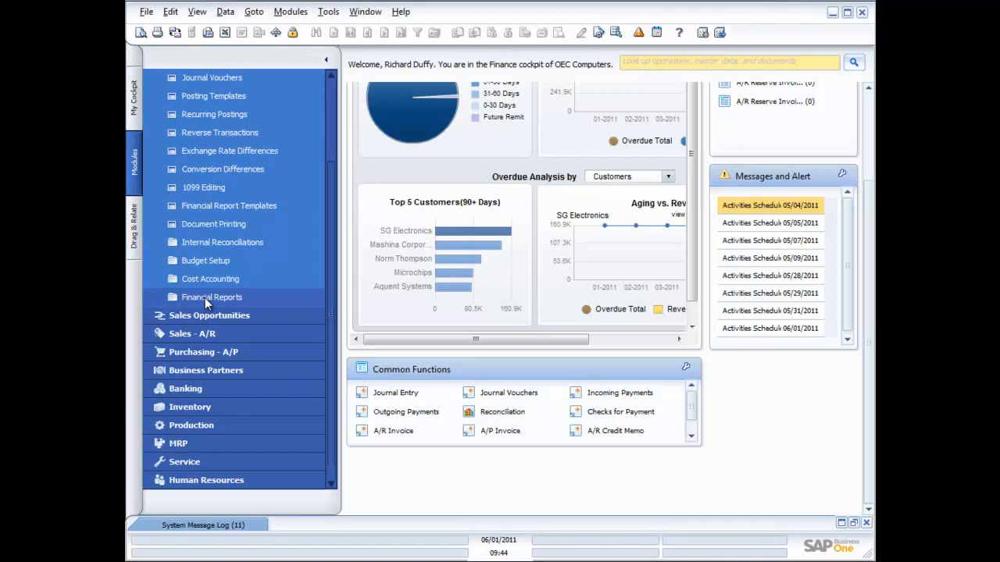
{"action": "left_click", "coordinate": [207, 300]}
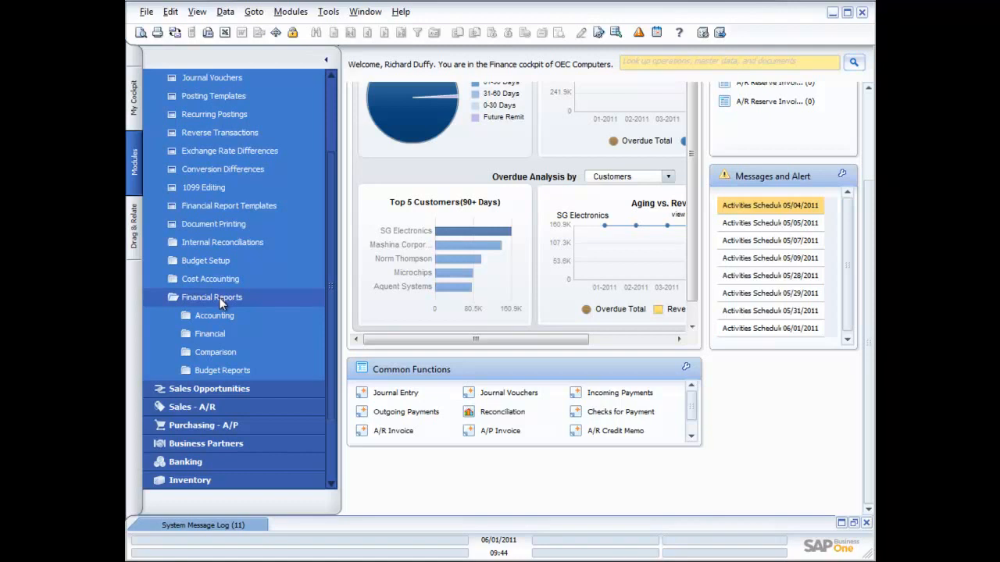
{"action": "left_click", "coordinate": [216, 314]}
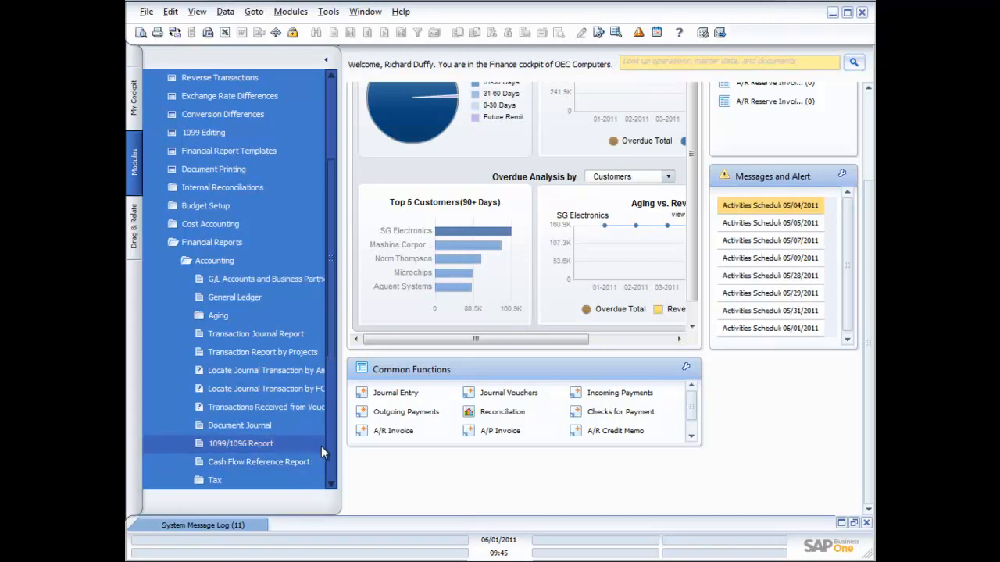
{"action": "left_click", "coordinate": [263, 334]}
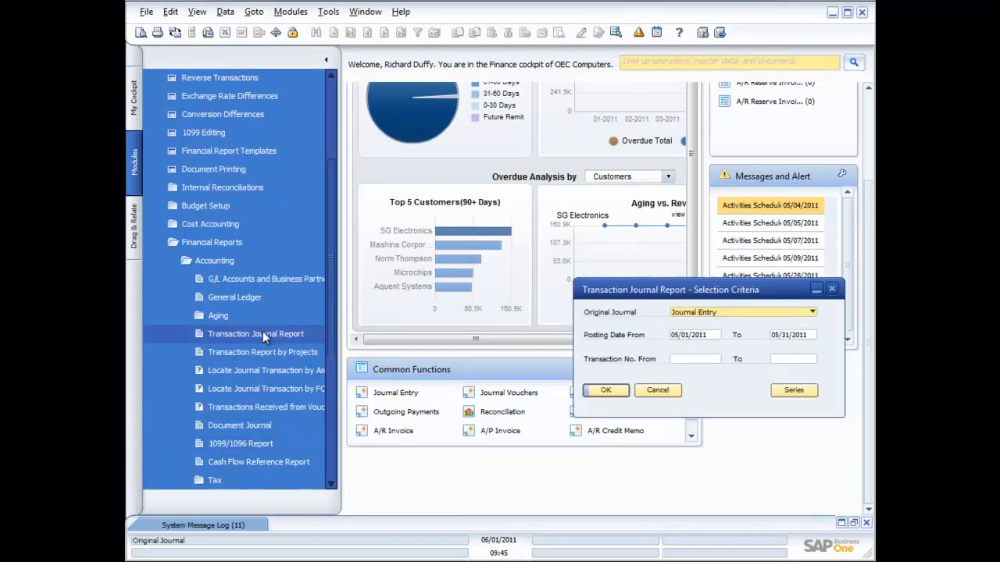
{"action": "left_click_drag", "start_coordinate": [714, 297], "coordinate": [532, 261]}
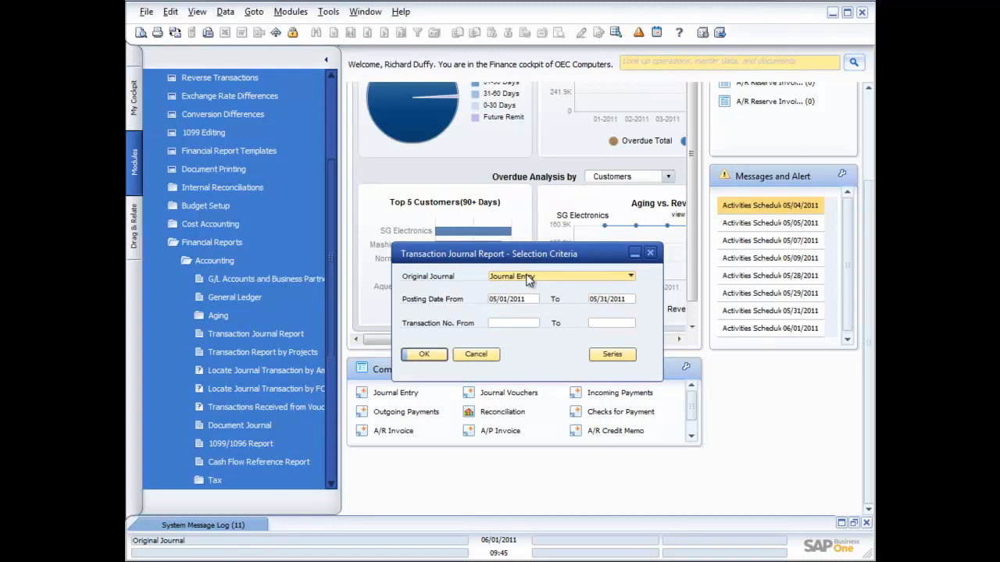
Run the Transaction Journal Report for original journal Journal Entry, posting dates 05/01/2011 to 05/31/2011, with no transaction number range
{"action": "left_click", "coordinate": [630, 277]}
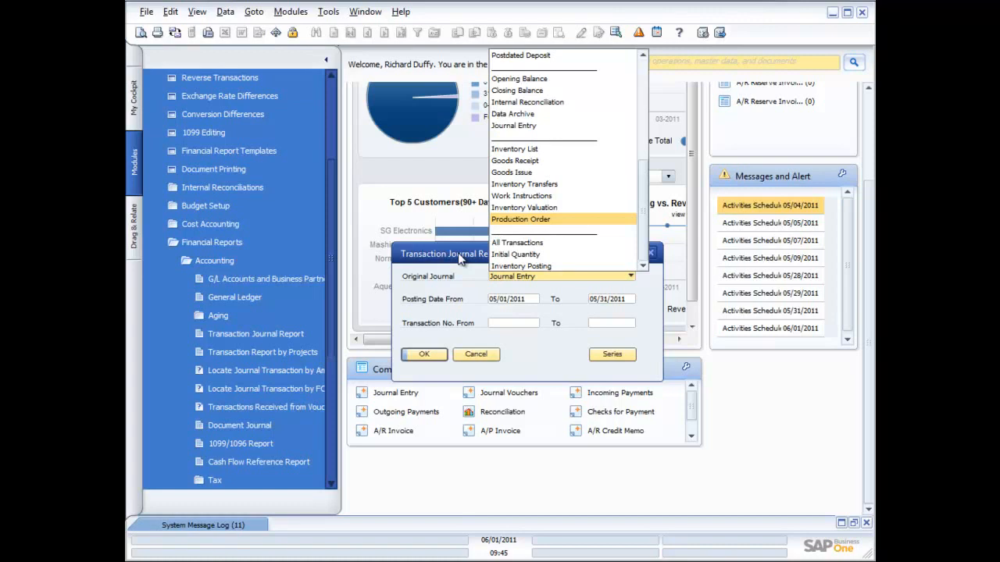
{"action": "left_click", "coordinate": [518, 127]}
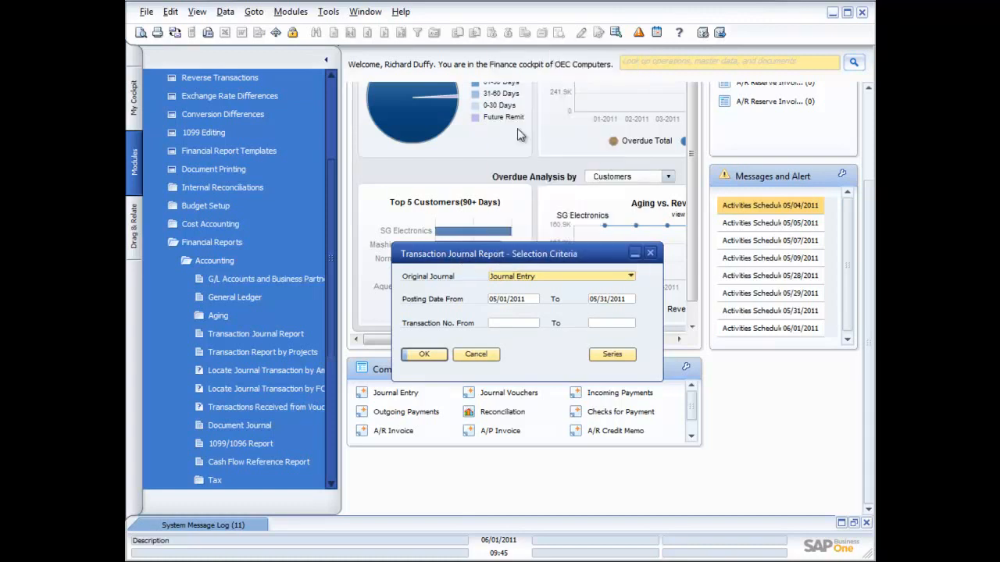
{"action": "left_click", "coordinate": [528, 300]}
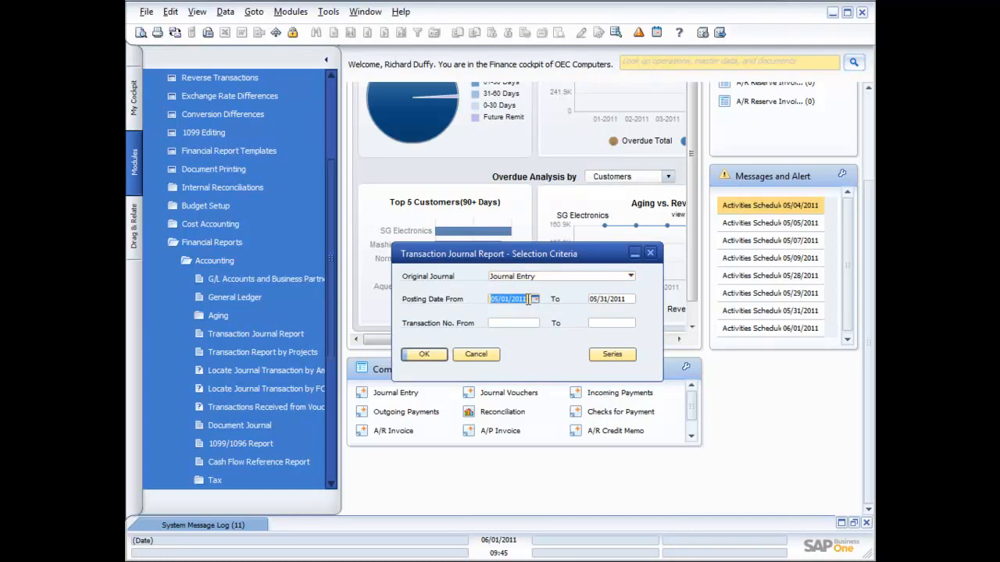
{"action": "left_click", "coordinate": [516, 324]}
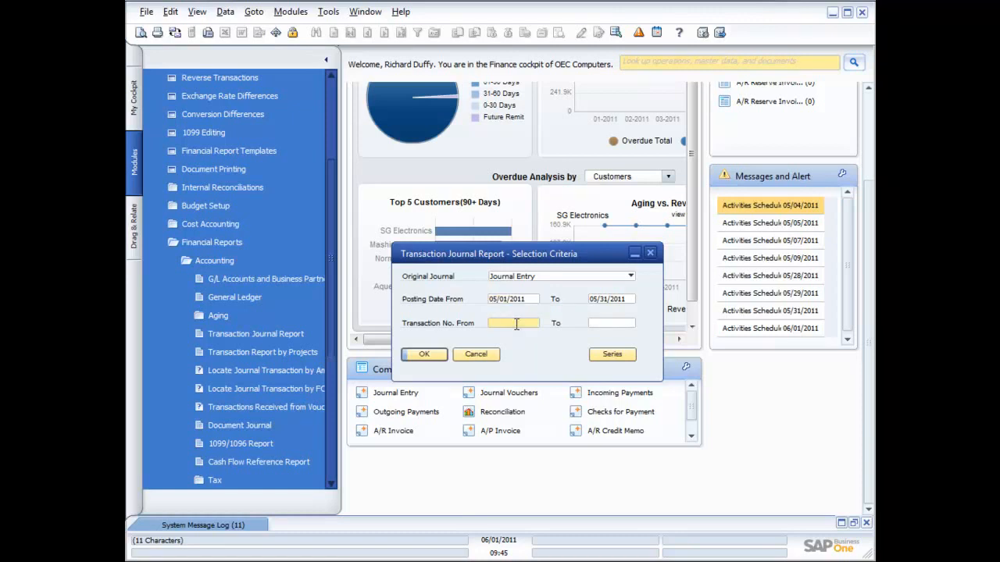
{"action": "key", "text": "Tab"}
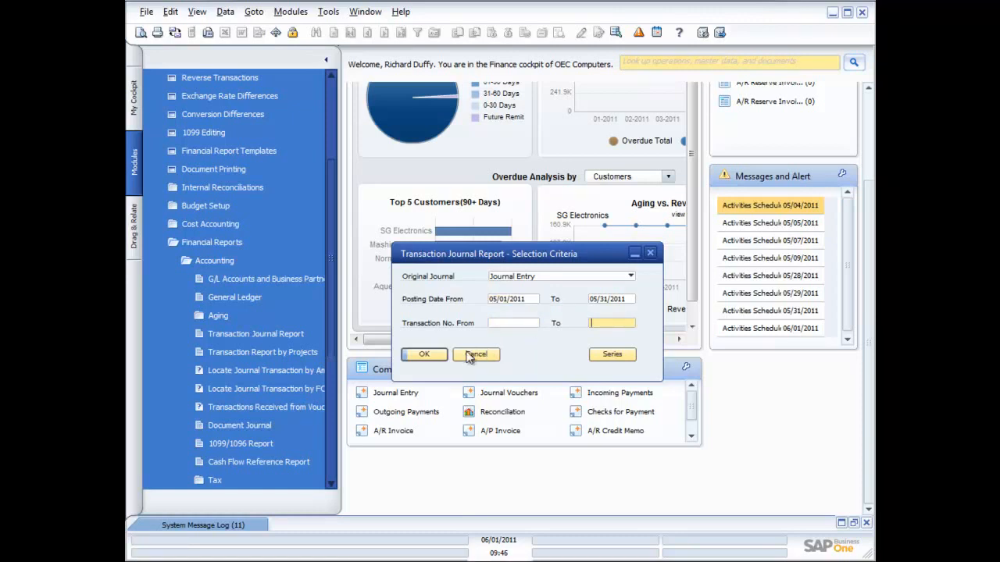
{"action": "left_click", "coordinate": [425, 356]}
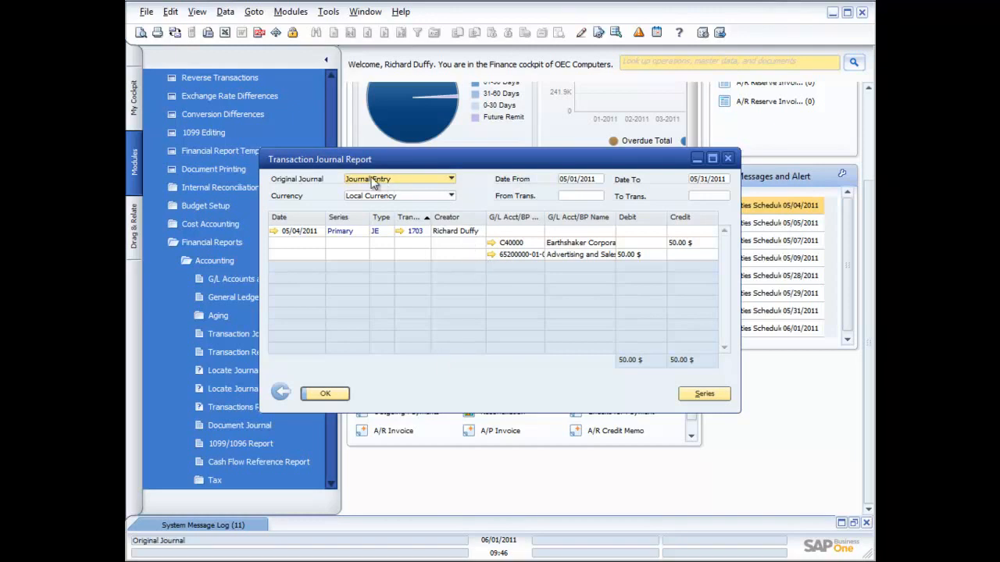
Preview the print layout of the Transaction Journal Report, and close both the preview and the report
{"action": "left_click", "coordinate": [142, 34]}
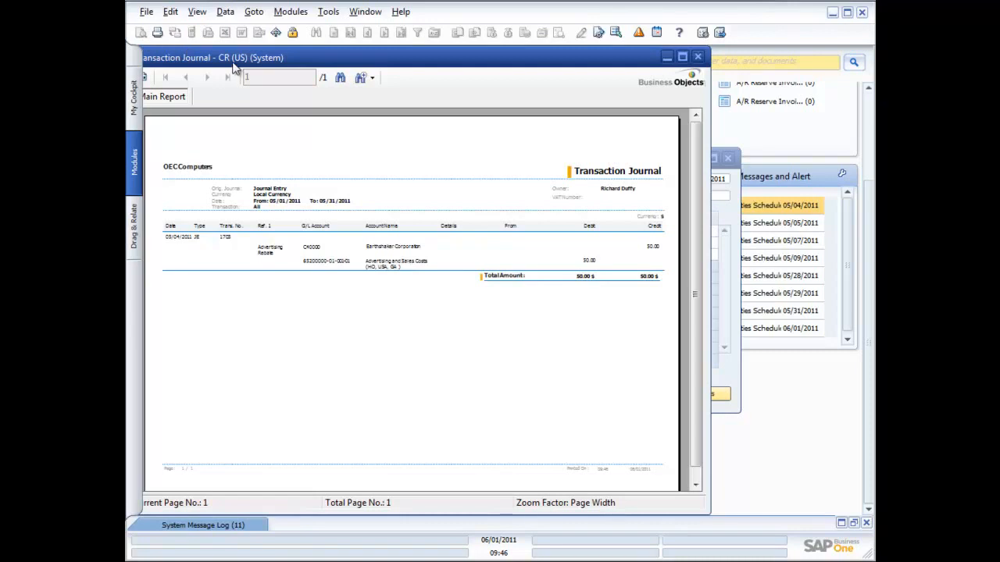
{"action": "left_click", "coordinate": [699, 58]}
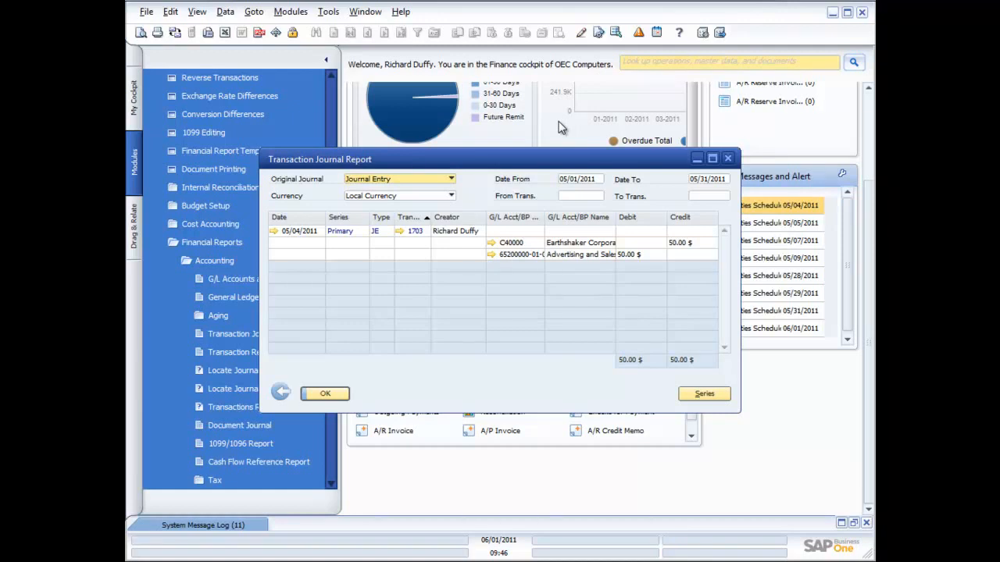
{"action": "left_click", "coordinate": [727, 158]}
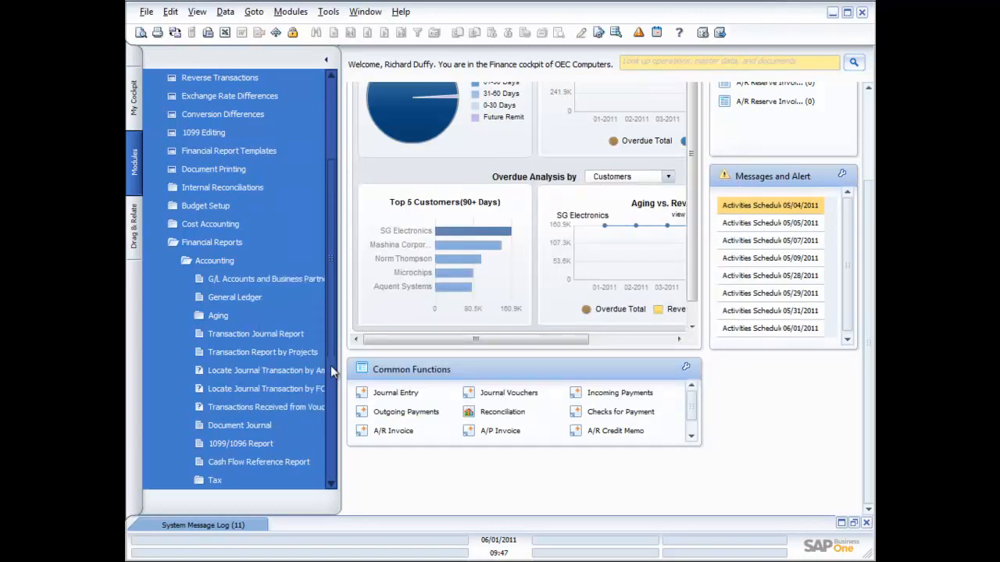
Open the Trial Balance selection criteria from the Financial reports and exclude business partners, keeping only G/L accounts
{"action": "scroll", "coordinate": [325, 436], "scroll_direction": "down", "scroll_amount": 5}
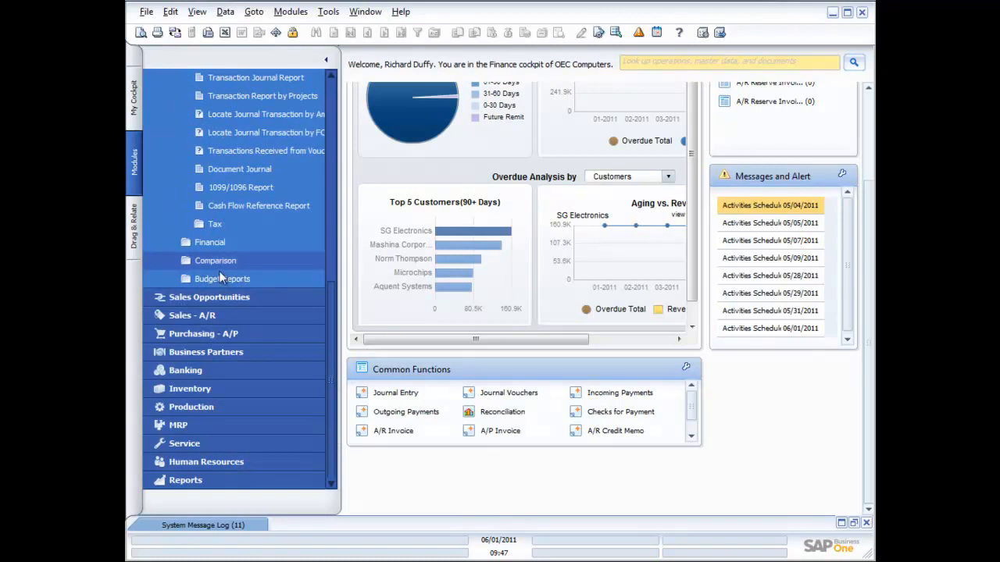
{"action": "left_click", "coordinate": [209, 239]}
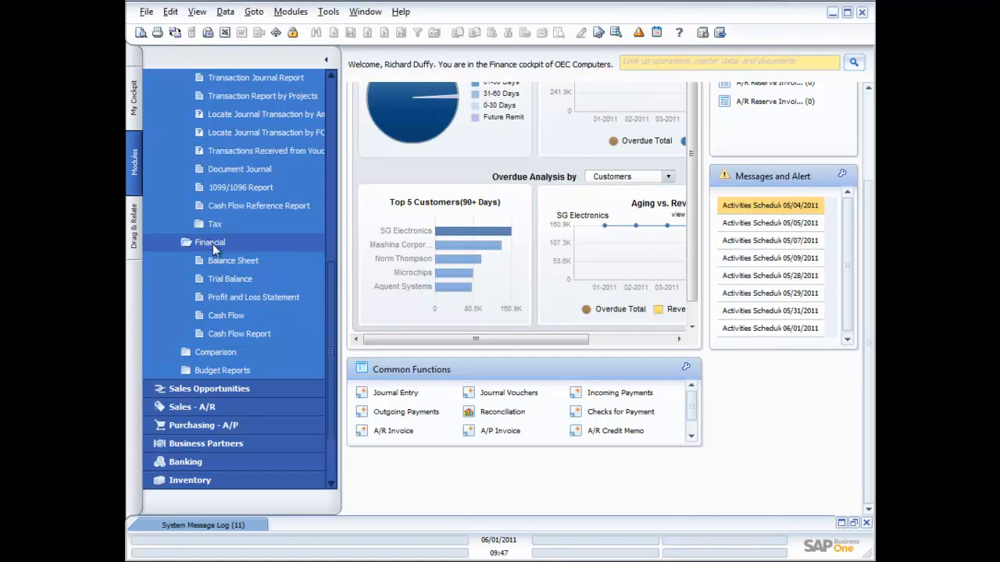
{"action": "left_click", "coordinate": [225, 283]}
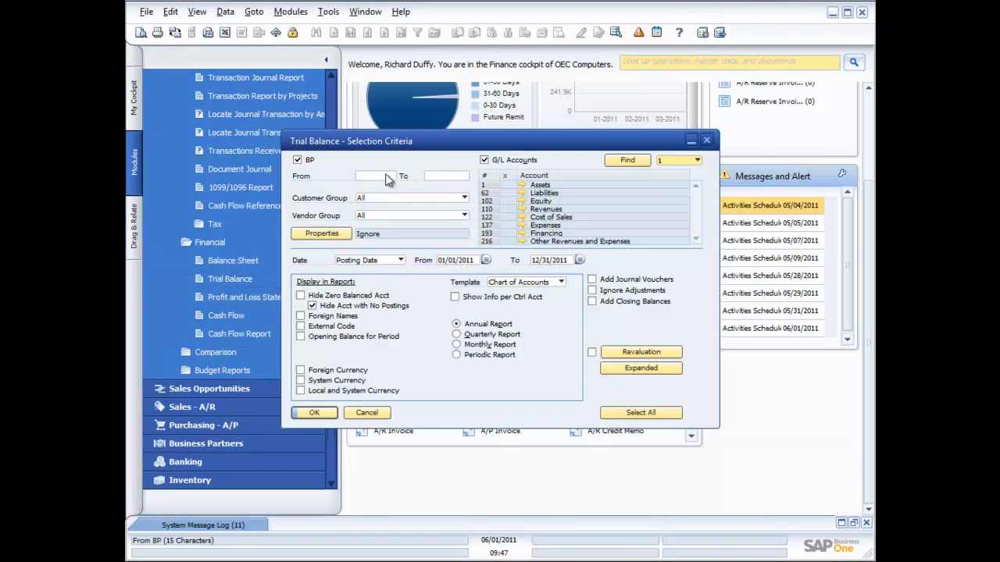
{"action": "left_click", "coordinate": [298, 162]}
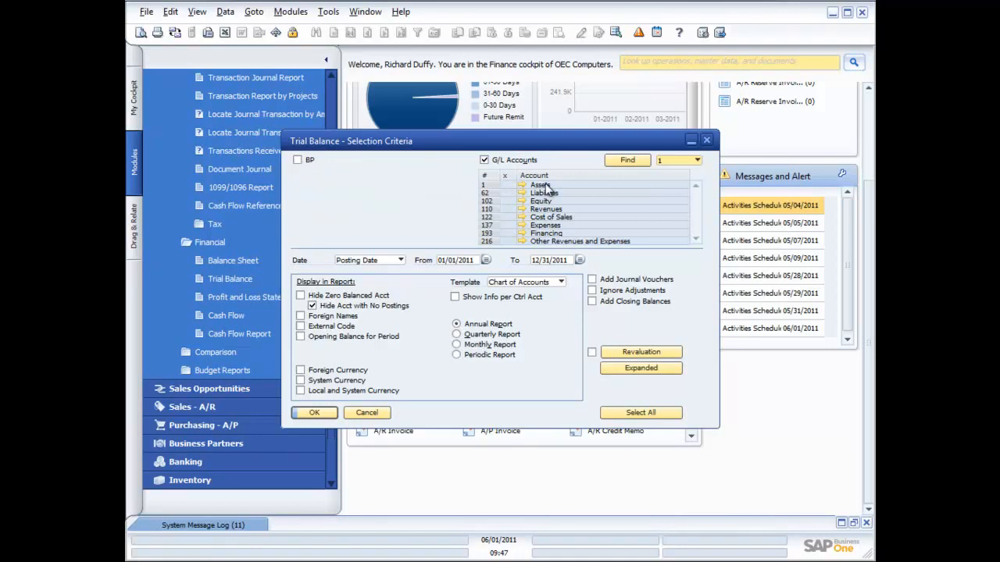
{"action": "left_click", "coordinate": [298, 161]}
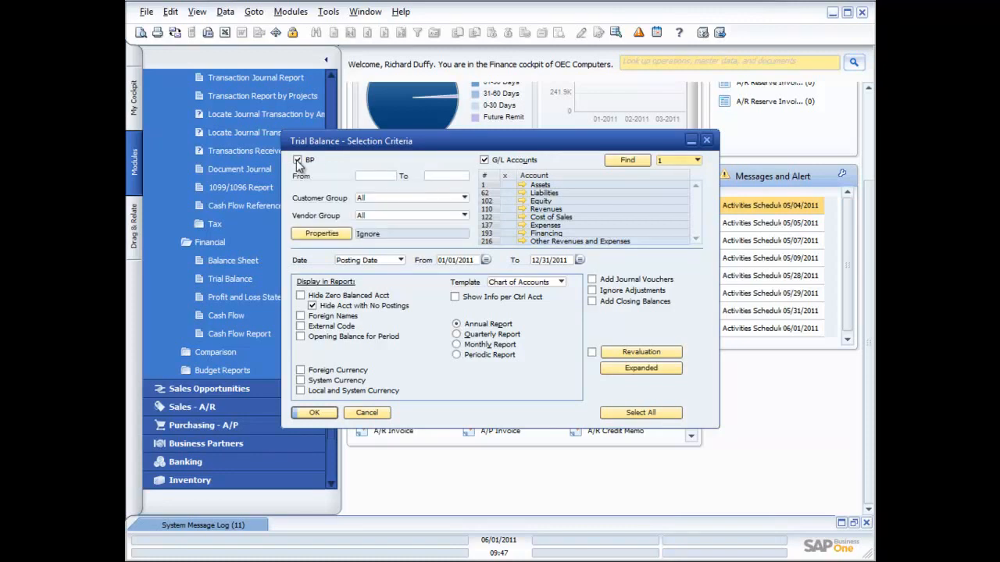
{"action": "left_click", "coordinate": [298, 161]}
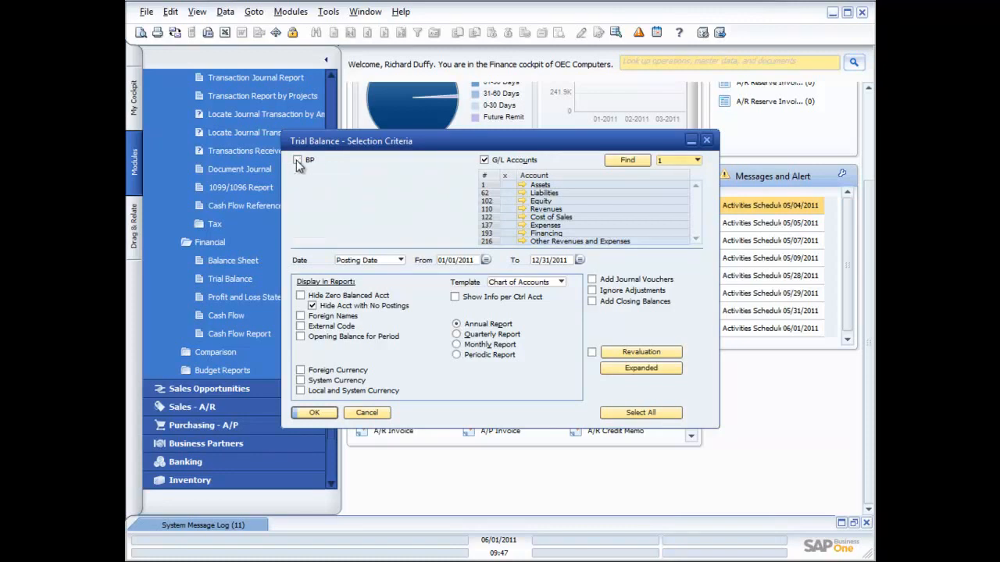
View the date type choices, keeping Posting Date, and include External Code in the Trial Balance display options
{"action": "left_click", "coordinate": [401, 260]}
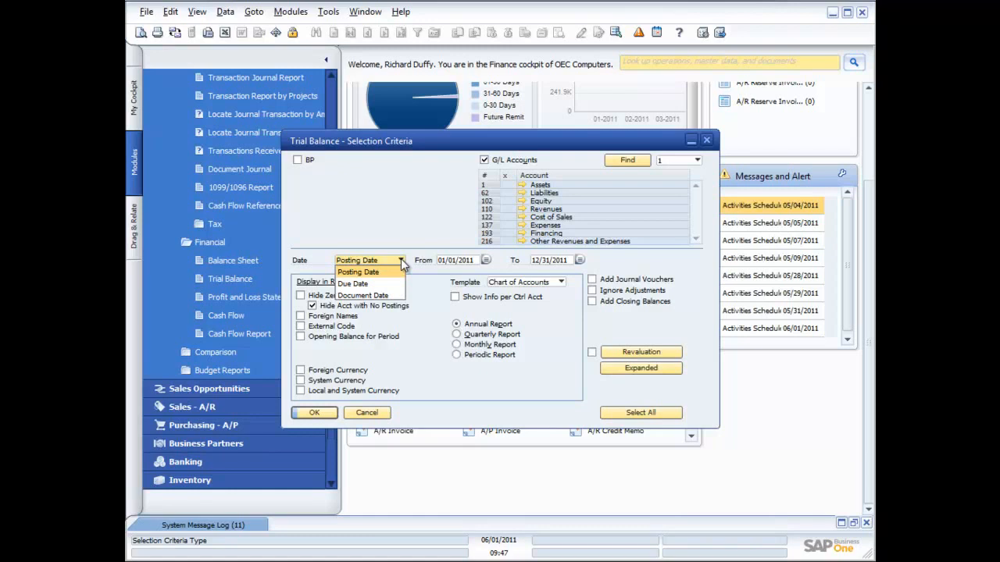
{"action": "left_click", "coordinate": [416, 228]}
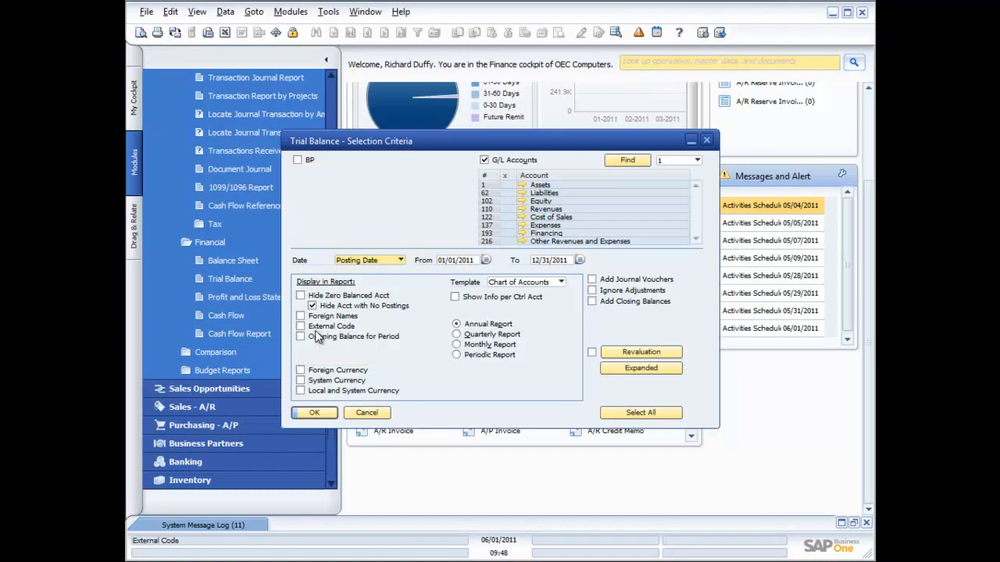
{"action": "left_click", "coordinate": [300, 327]}
Try the Foreign Currency, System Currency, and Local and System Currency display options, leaving only System Currency selected
{"action": "left_click", "coordinate": [300, 369]}
{"action": "left_click", "coordinate": [301, 380]}
{"action": "left_click", "coordinate": [301, 391]}
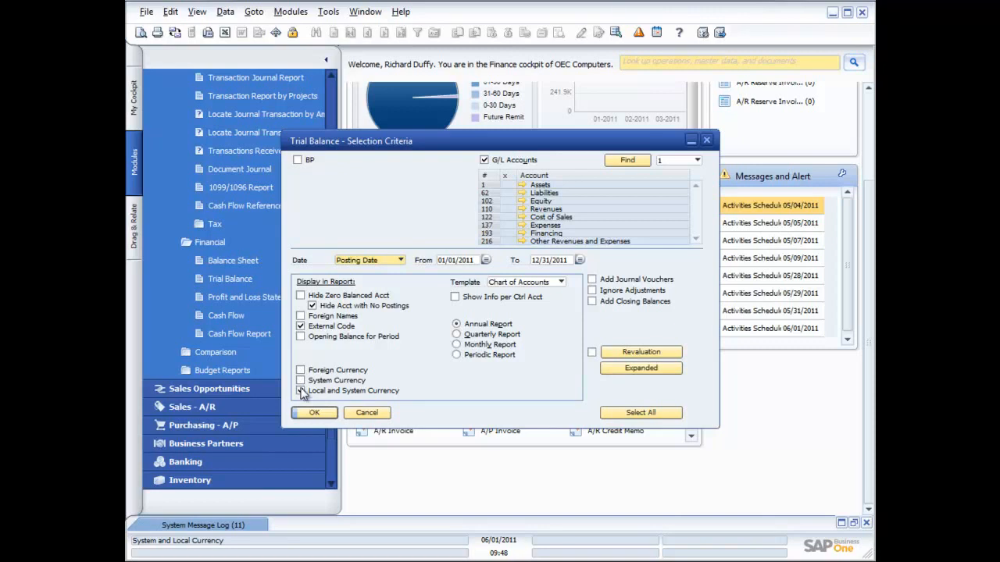
{"action": "left_click", "coordinate": [300, 371]}
{"action": "left_click", "coordinate": [302, 381]}
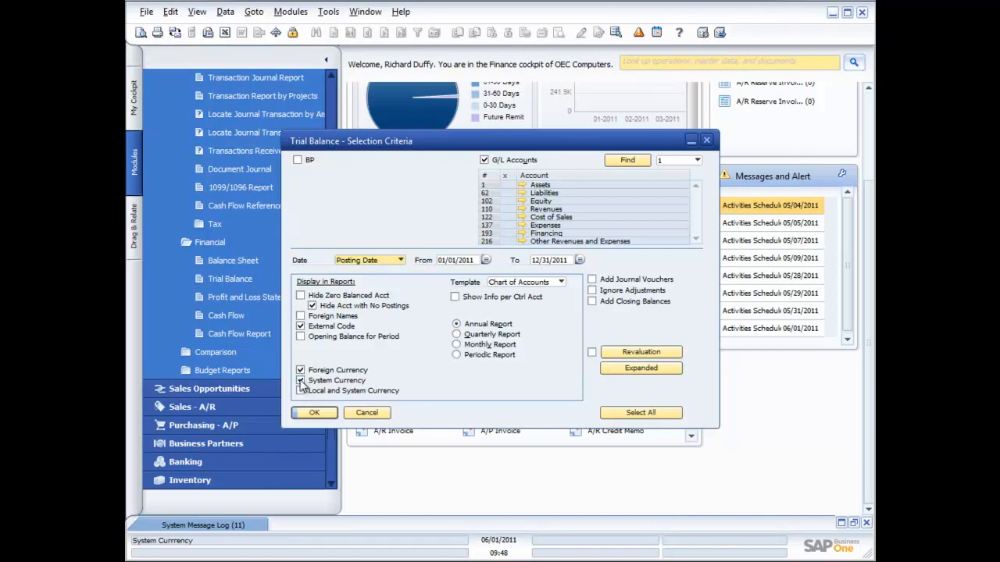
{"action": "left_click", "coordinate": [300, 371]}
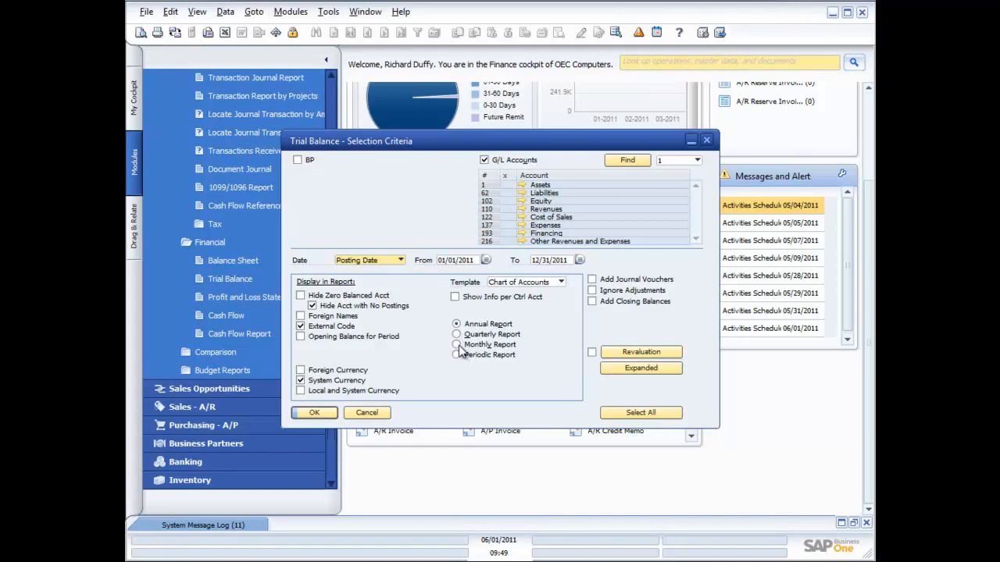
Try to run the Trial Balance as a Periodic Report, after viewing and cancelling the expanded selection criteria
{"action": "left_click", "coordinate": [457, 355]}
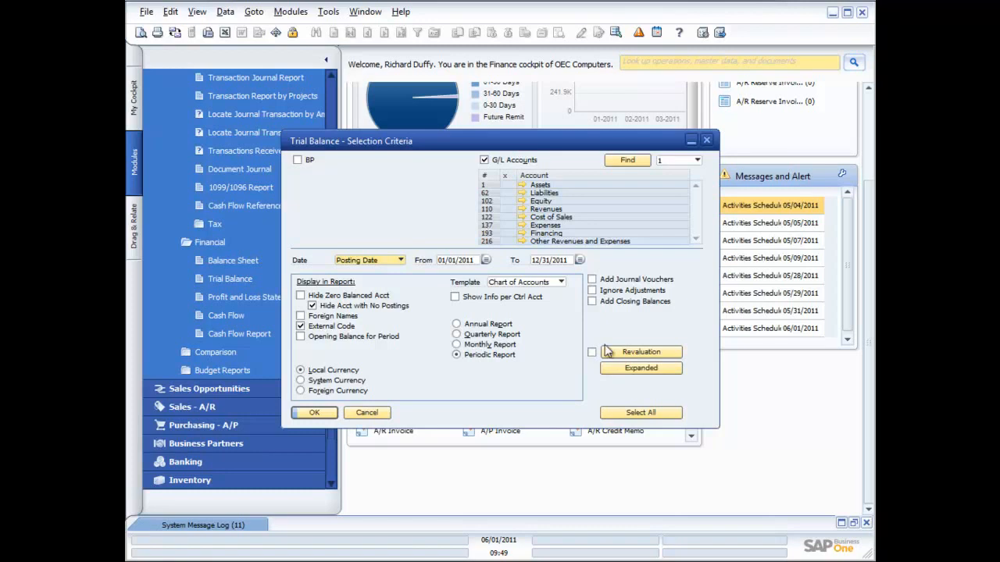
{"action": "left_click", "coordinate": [641, 368]}
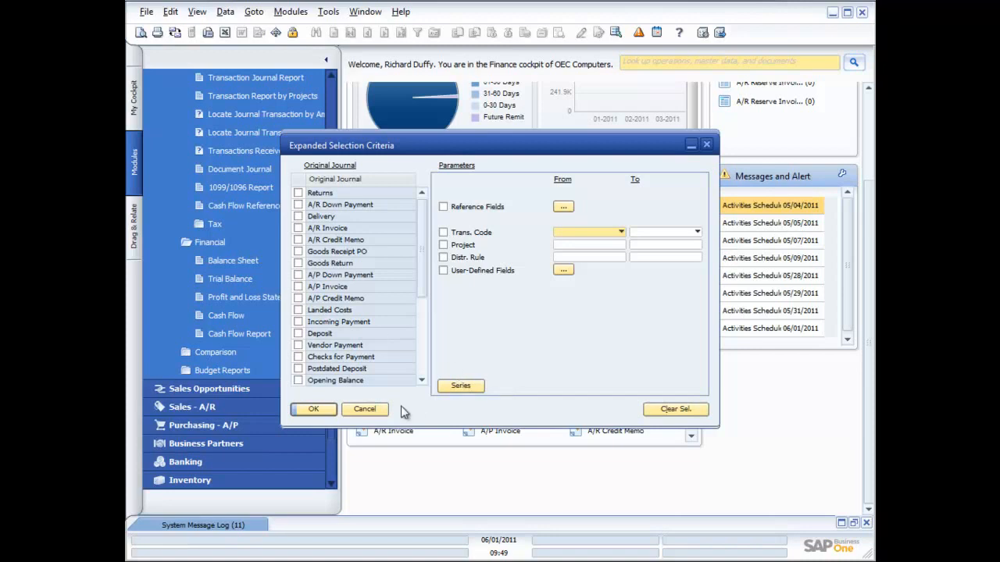
{"action": "left_click", "coordinate": [365, 410]}
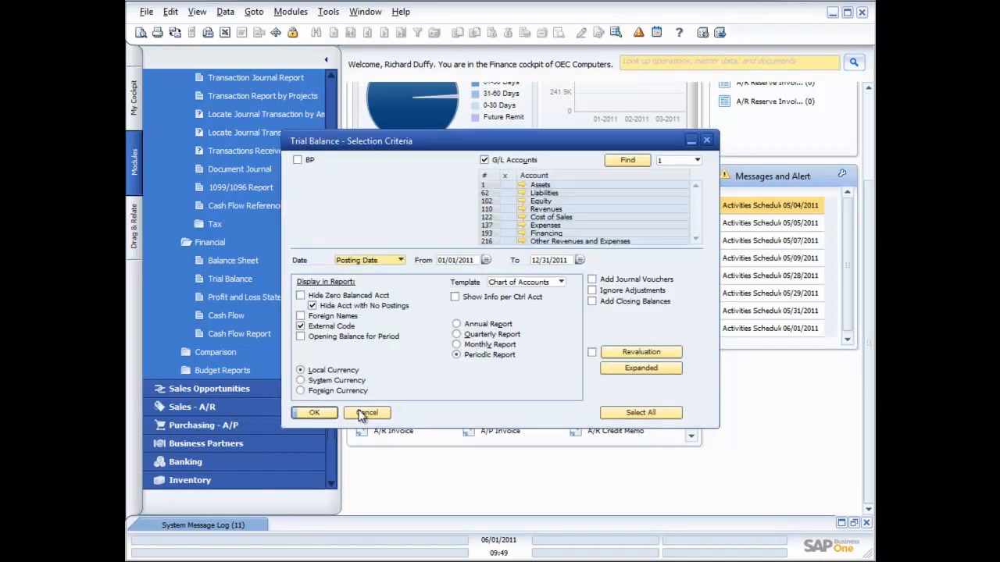
{"action": "left_click", "coordinate": [313, 412]}
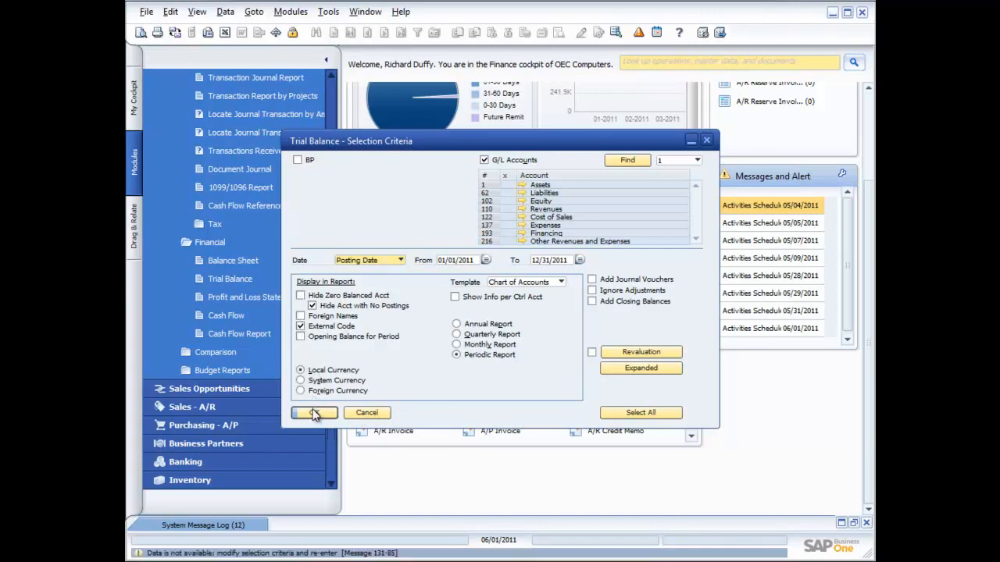
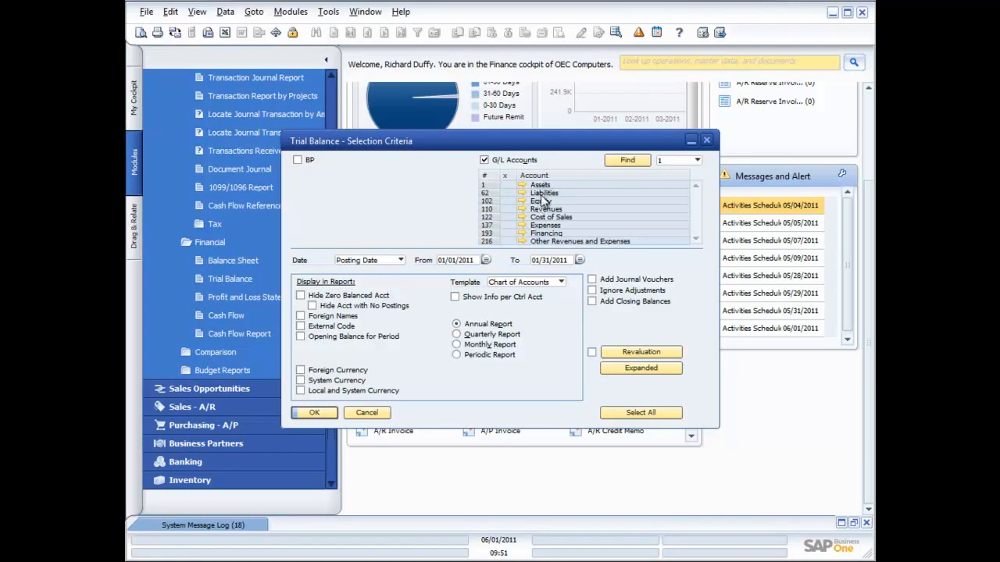
Show the G/L account list in the Trial Balance selection criteria at levels 2, 3 and 4 in turn
{"action": "left_click", "coordinate": [697, 161]}
{"action": "left_click", "coordinate": [669, 185]}
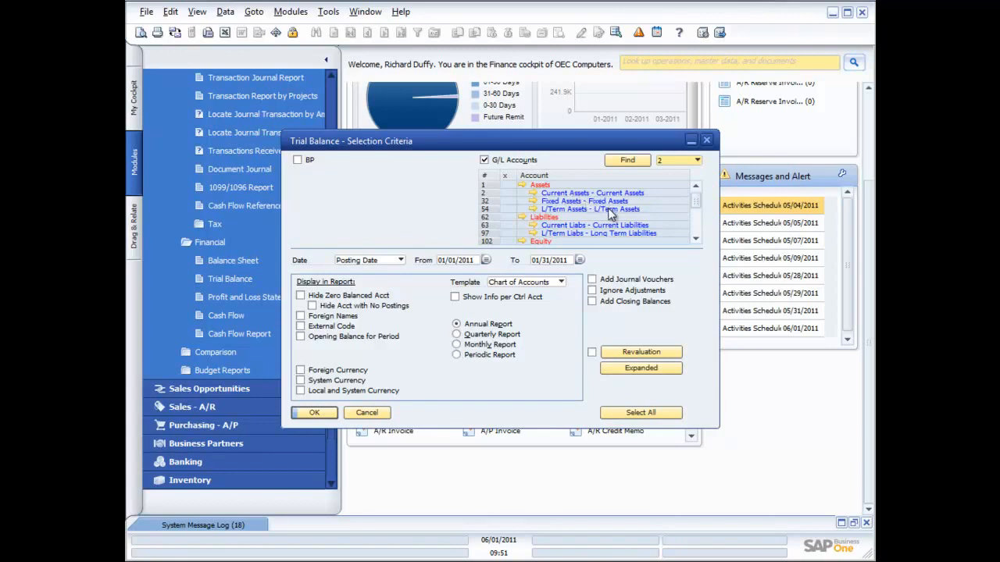
{"action": "left_click", "coordinate": [696, 160]}
{"action": "left_click", "coordinate": [680, 196]}
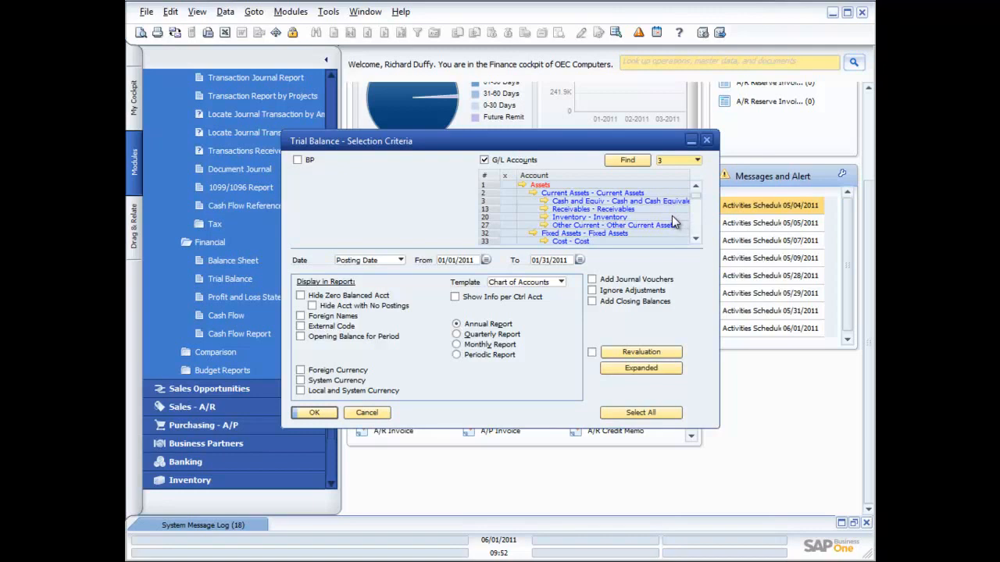
{"action": "left_click", "coordinate": [696, 160]}
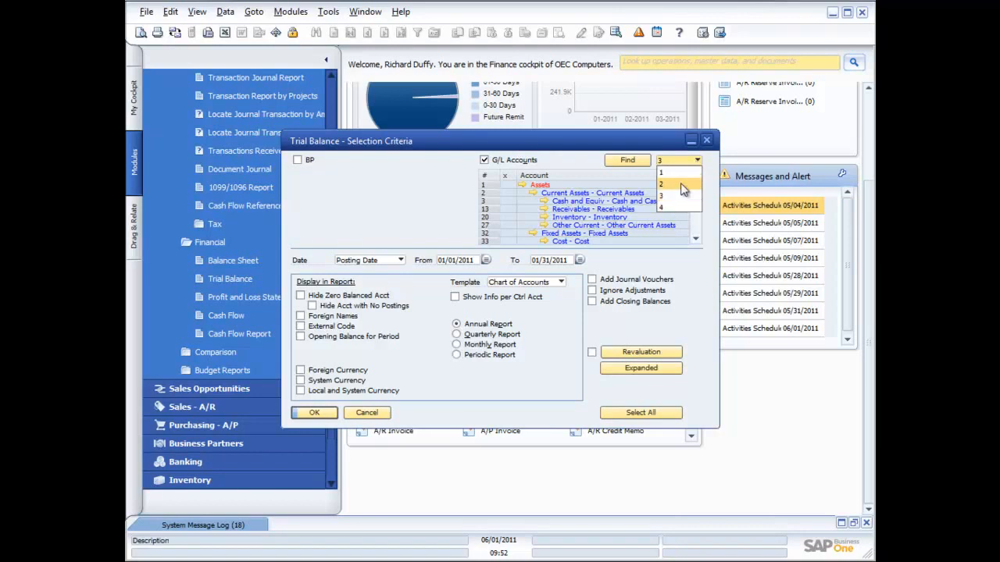
{"action": "left_click", "coordinate": [670, 209]}
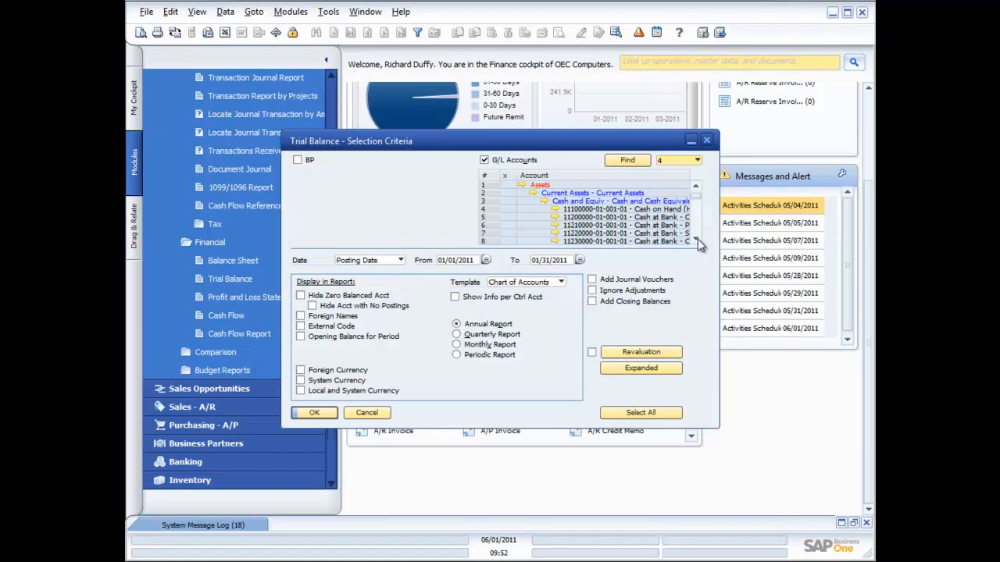
Try marking individual cash accounts in the level 4 list, and return the G/L account list to level 1
{"action": "left_click", "coordinate": [505, 210]}
{"action": "left_click", "coordinate": [504, 233]}
{"action": "left_click", "coordinate": [674, 160]}
{"action": "left_click", "coordinate": [667, 173]}
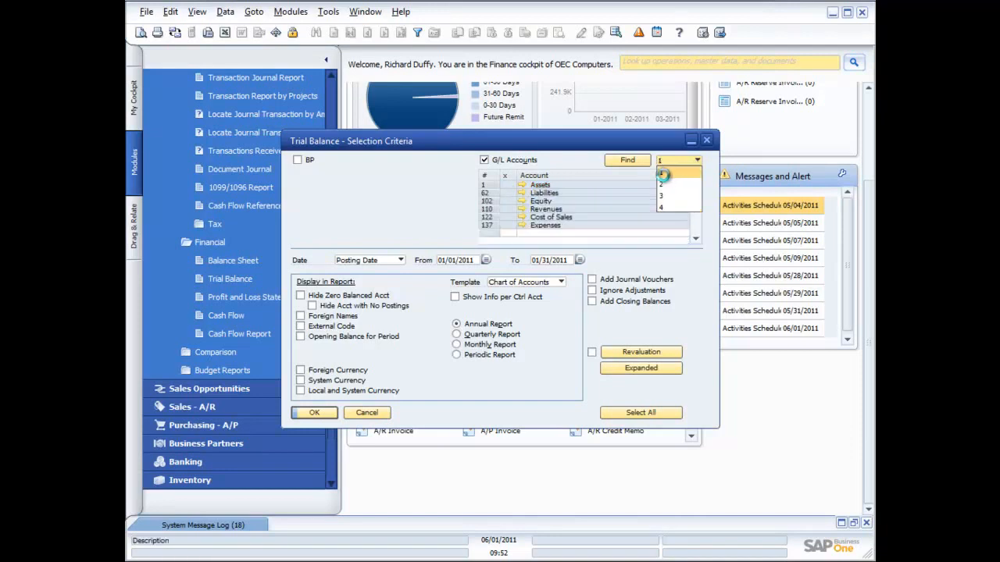
Run the Trial Balance for all G/L accounts, look through the report from Assets downwards, and close it
{"action": "left_click", "coordinate": [507, 176]}
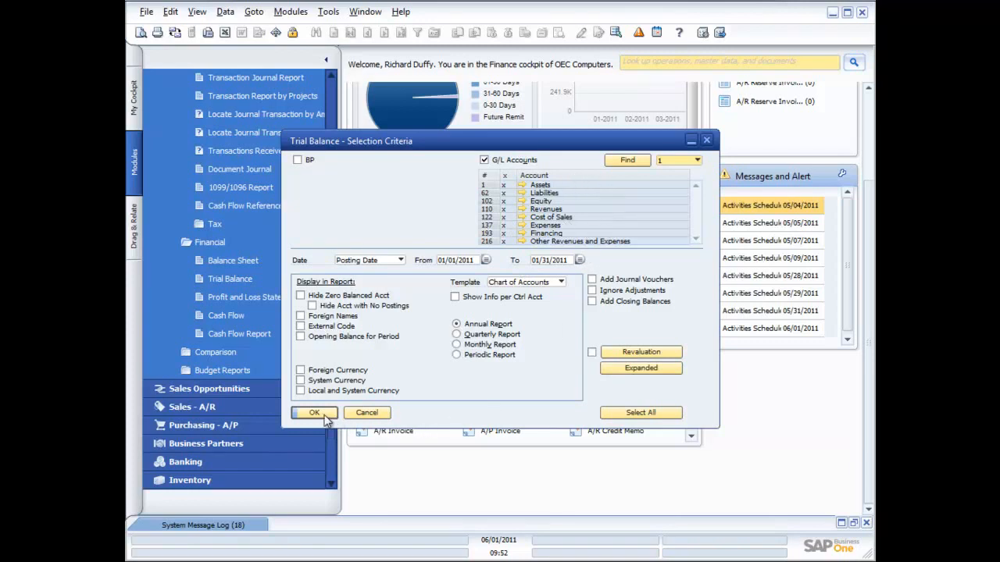
{"action": "left_click", "coordinate": [315, 413]}
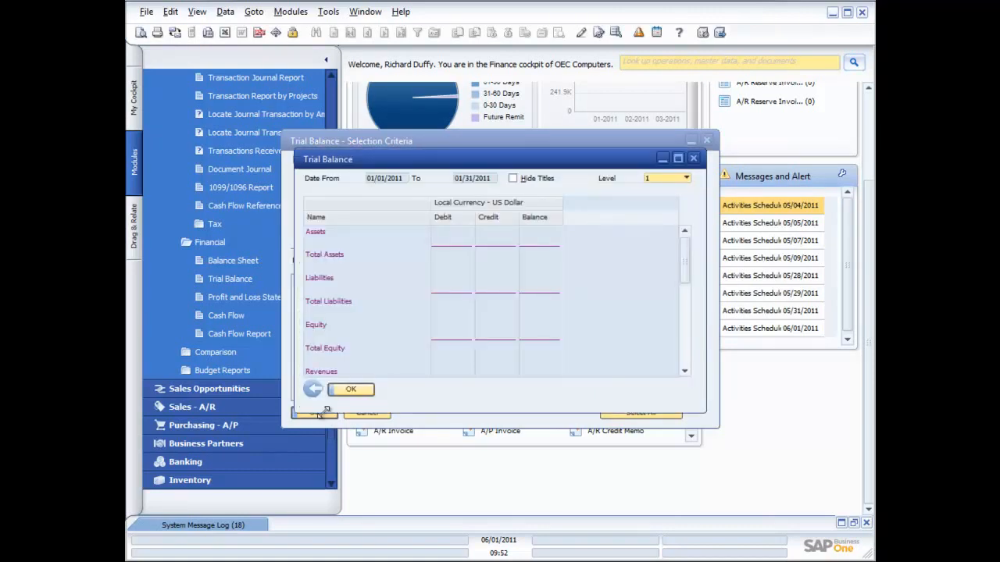
{"action": "scroll", "coordinate": [493, 296], "scroll_direction": "down", "scroll_amount": 3}
{"action": "scroll", "coordinate": [493, 296], "scroll_direction": "down", "scroll_amount": 3}
{"action": "scroll", "coordinate": [493, 294], "scroll_direction": "up", "scroll_amount": 4}
{"action": "scroll", "coordinate": [492, 297], "scroll_direction": "up", "scroll_amount": 3}
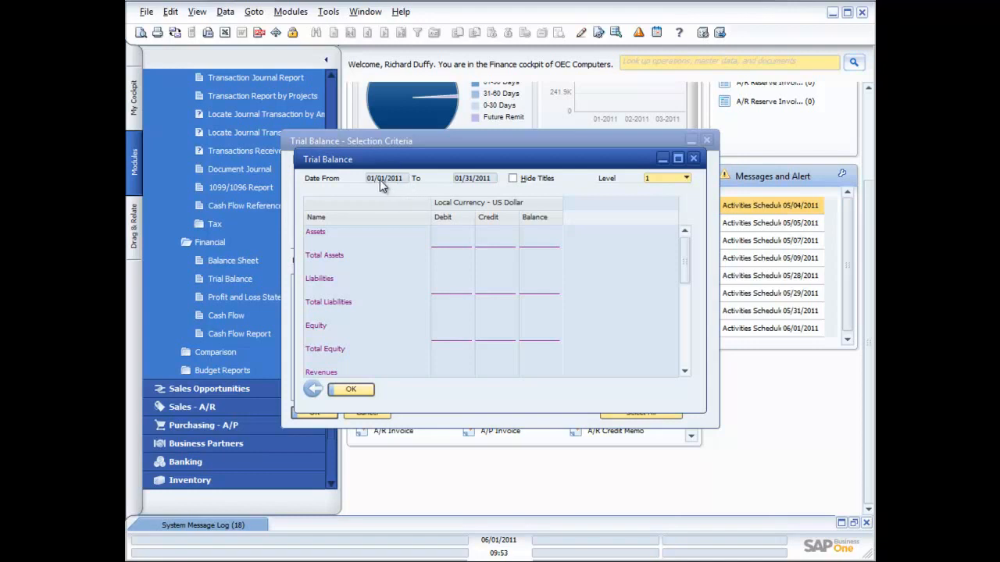
{"action": "left_click", "coordinate": [695, 160]}
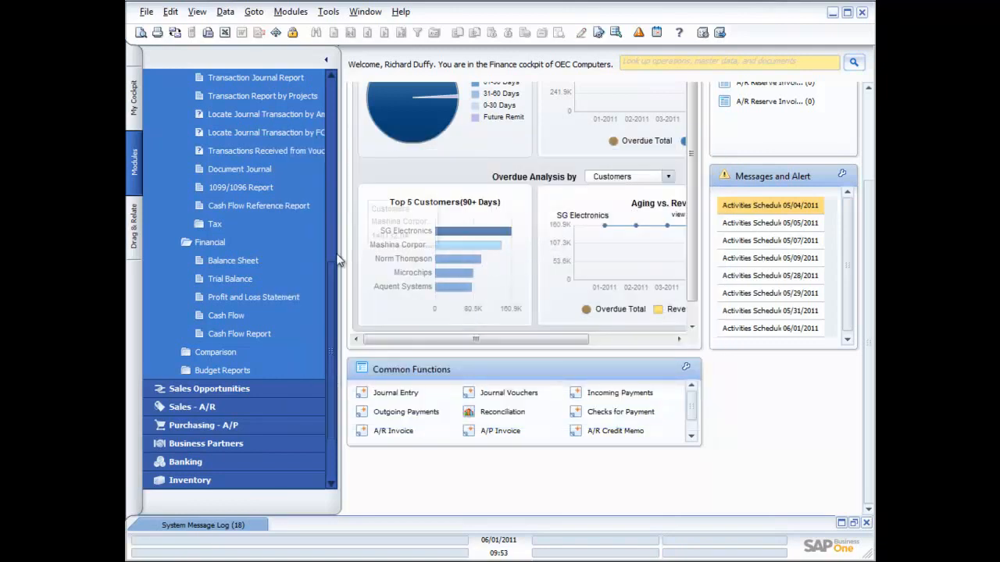
Reopen the Trial Balance selection criteria and set the end date to posting period 2011-12
{"action": "left_click", "coordinate": [229, 282]}
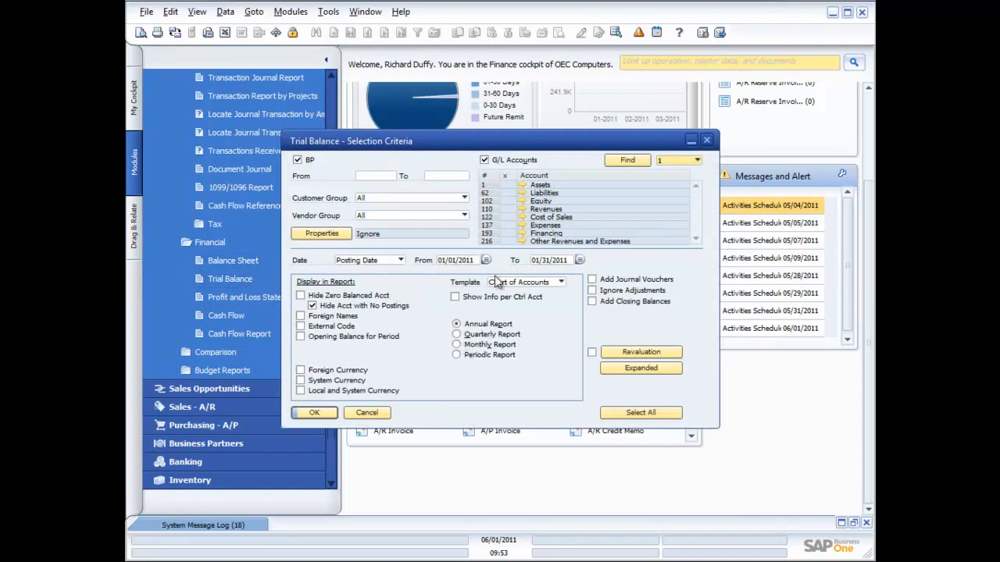
{"action": "left_click", "coordinate": [580, 261]}
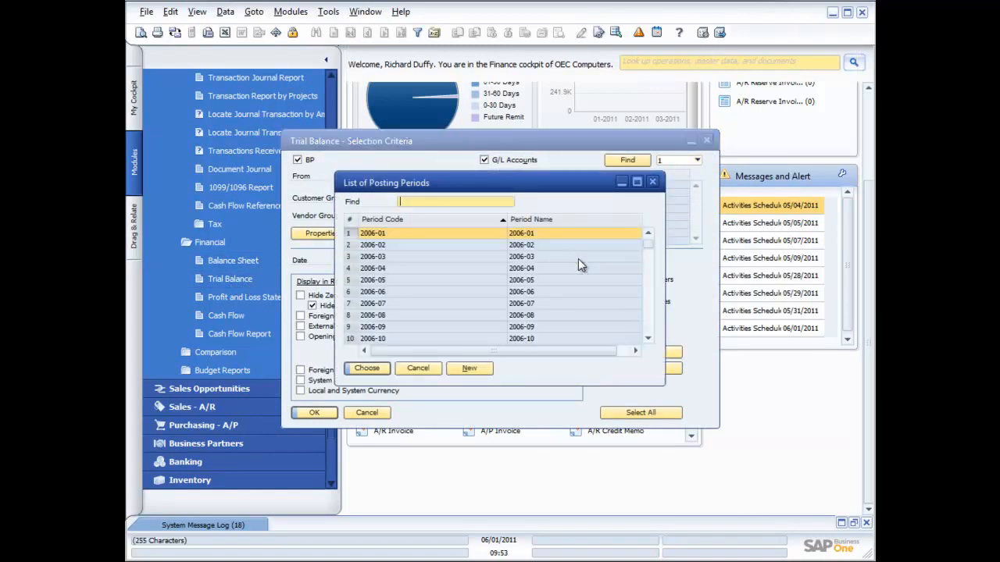
{"action": "left_click_drag", "start_coordinate": [646, 242], "coordinate": [650, 308]}
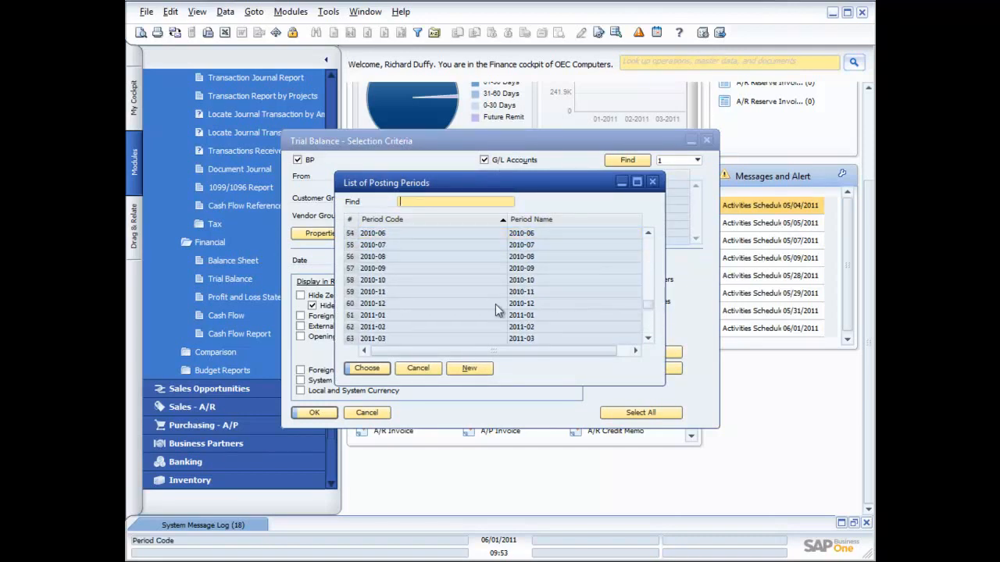
{"action": "double_click", "coordinate": [473, 315]}
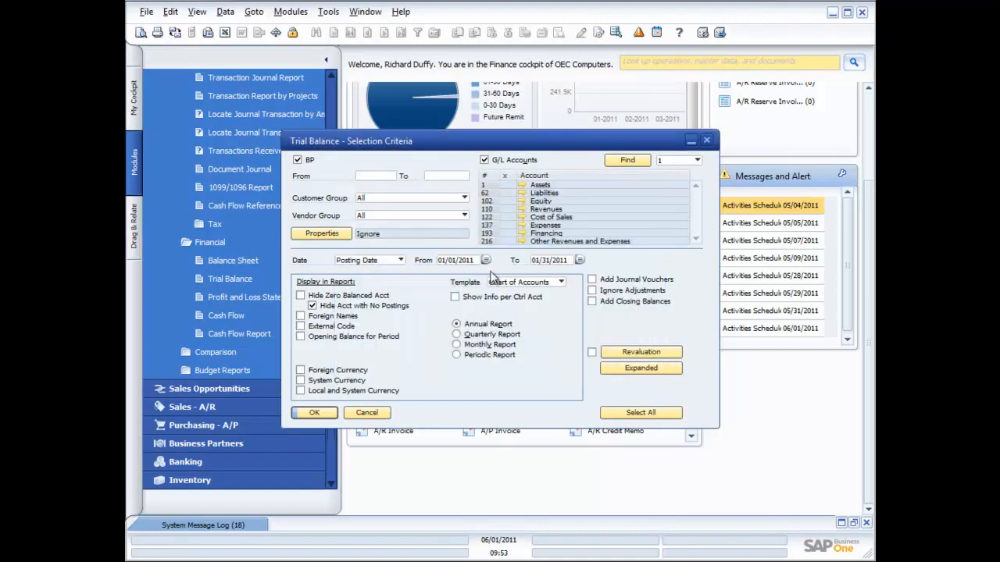
{"action": "left_click", "coordinate": [580, 260]}
{"action": "scroll", "coordinate": [497, 307], "scroll_direction": "down", "scroll_amount": 7}
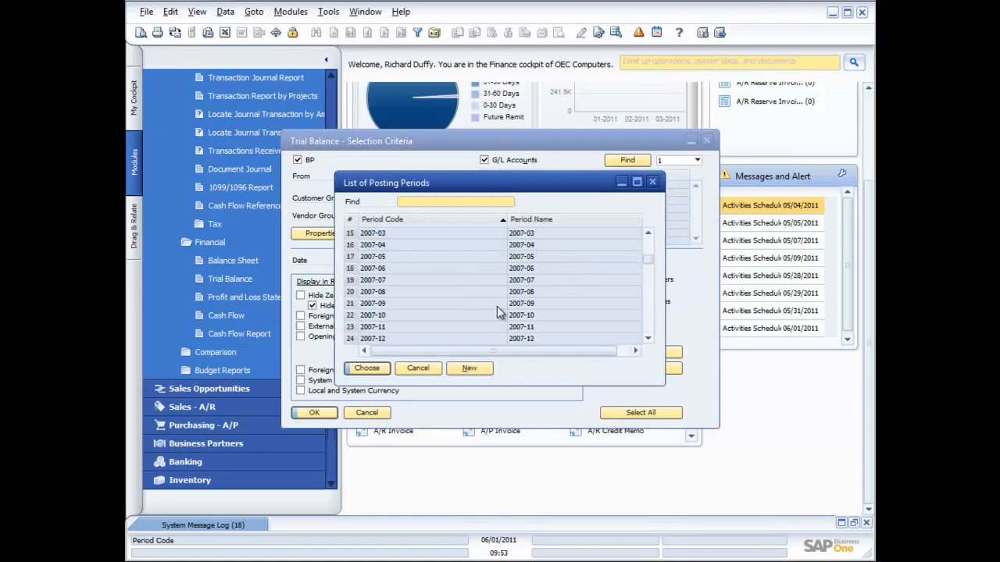
{"action": "scroll", "coordinate": [497, 306], "scroll_direction": "down", "scroll_amount": 7}
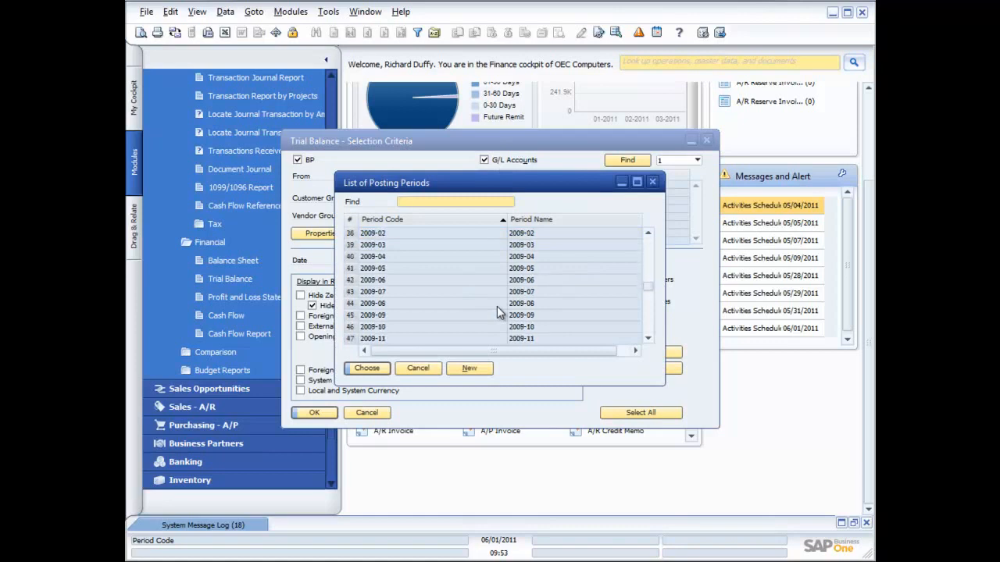
{"action": "scroll", "coordinate": [496, 311], "scroll_direction": "down", "scroll_amount": 7}
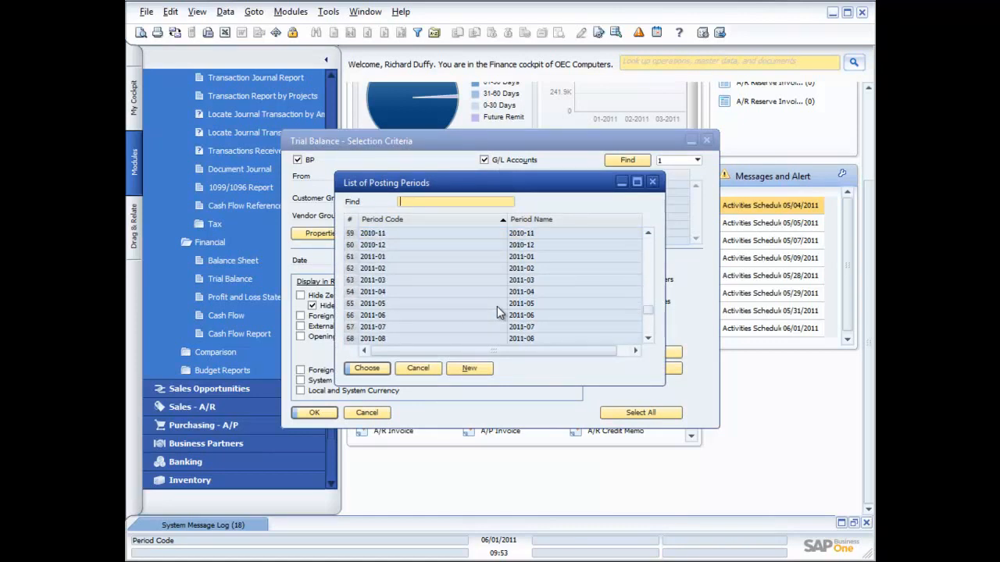
{"action": "scroll", "coordinate": [497, 309], "scroll_direction": "down", "scroll_amount": 3}
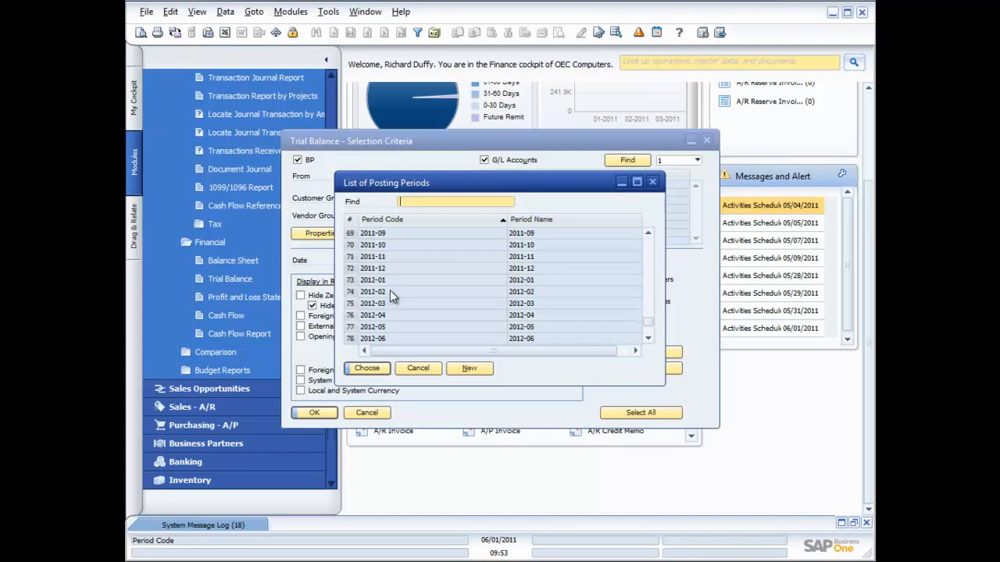
{"action": "double_click", "coordinate": [380, 268]}
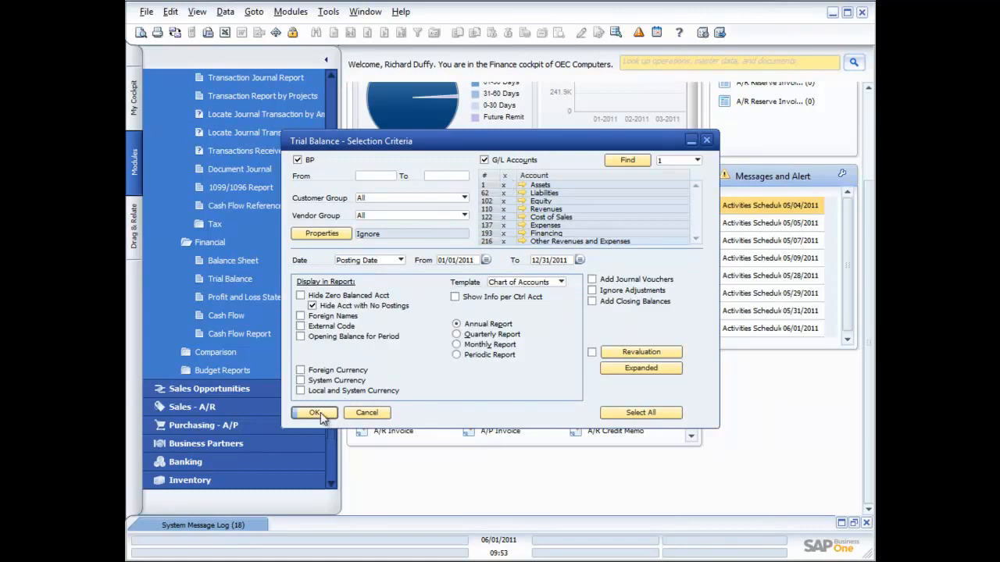
Exclude business partners, run the Trial Balance for all G/L accounts, and maximize the report
{"action": "left_click", "coordinate": [298, 160]}
{"action": "left_click", "coordinate": [309, 414]}
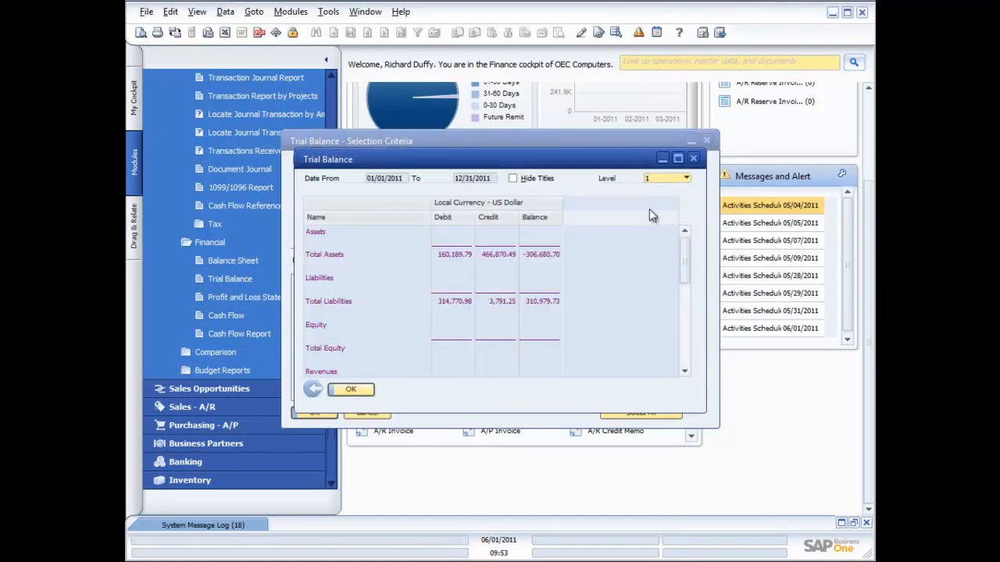
{"action": "left_click", "coordinate": [677, 158]}
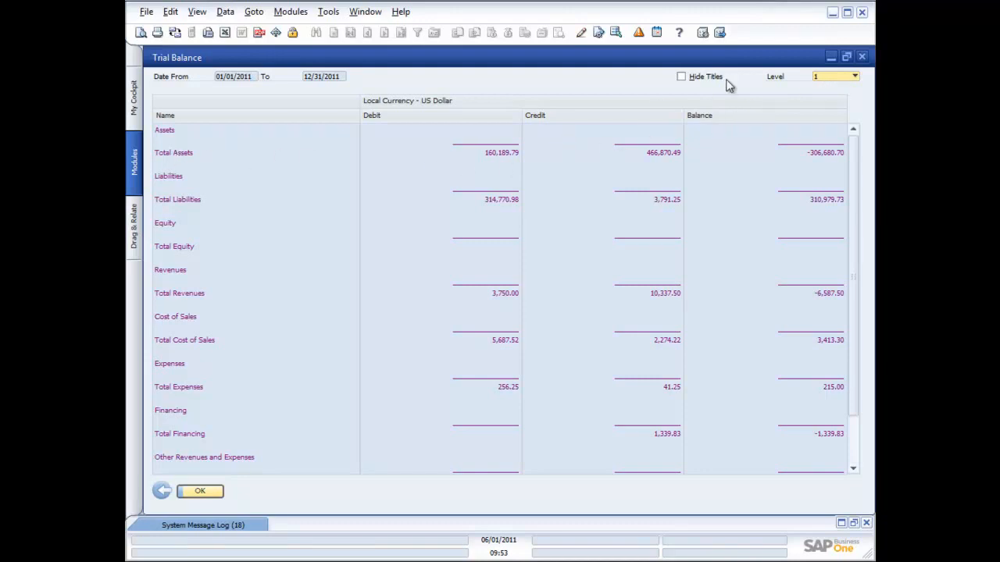
Examine the Trial Balance at detail levels 2, 3 and 4 down to individual accounts, and close the report
{"action": "left_click", "coordinate": [855, 78]}
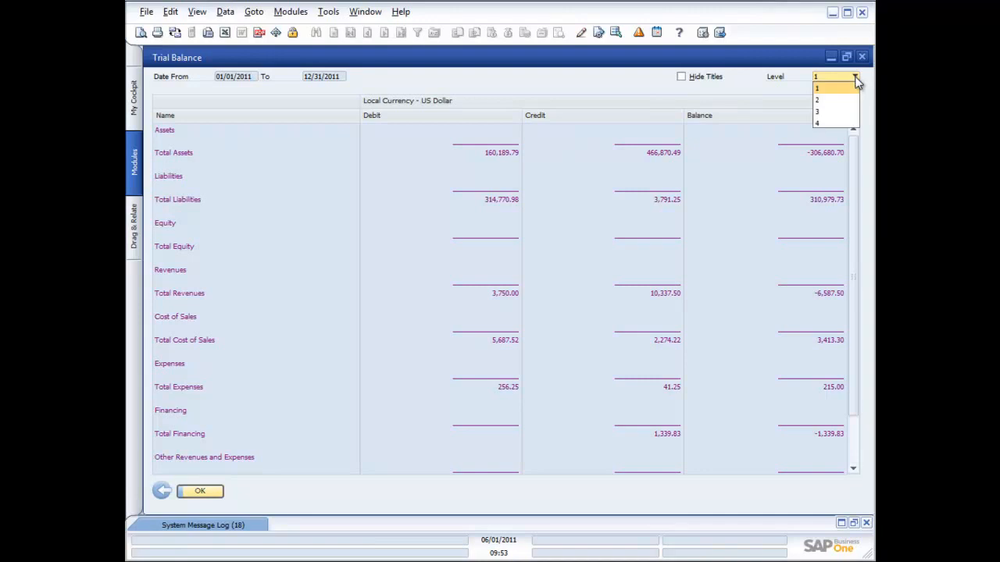
{"action": "left_click", "coordinate": [839, 102]}
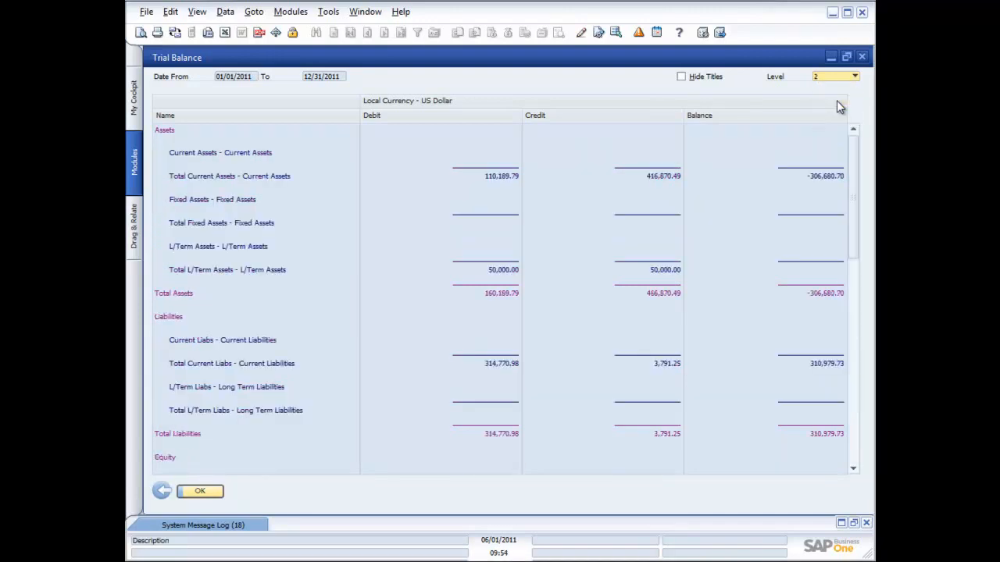
{"action": "left_click", "coordinate": [854, 76]}
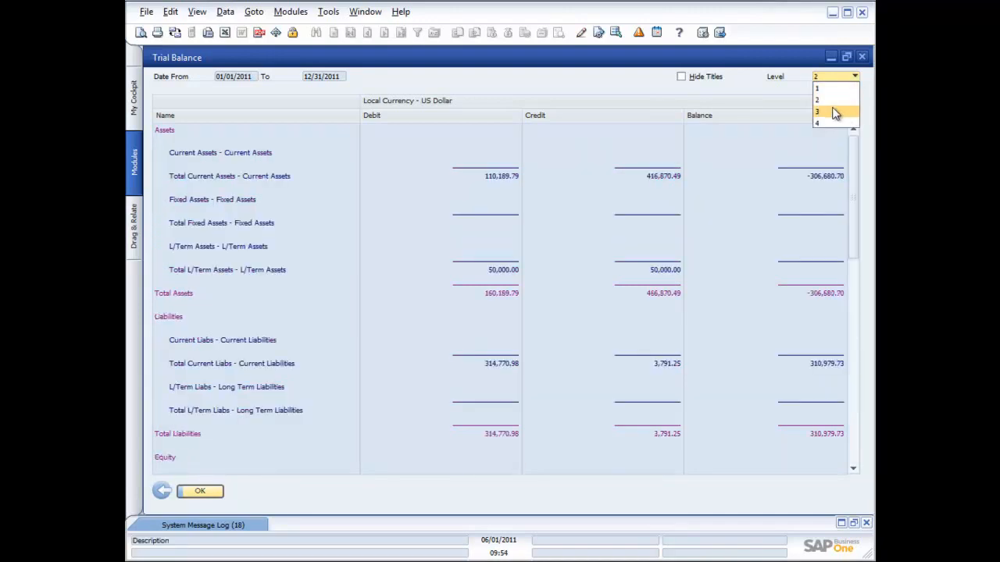
{"action": "left_click", "coordinate": [835, 114]}
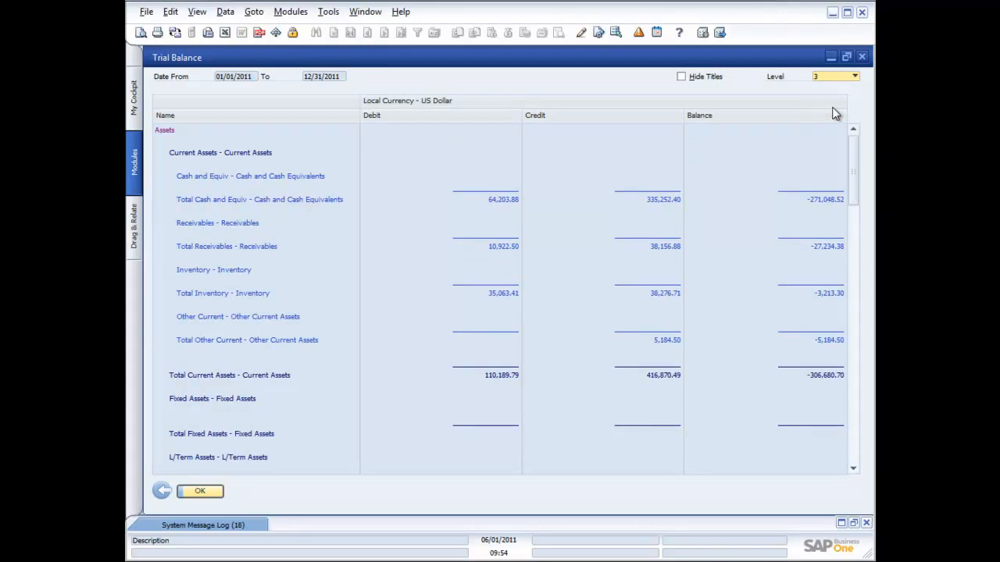
{"action": "left_click", "coordinate": [855, 77]}
{"action": "left_click", "coordinate": [836, 127]}
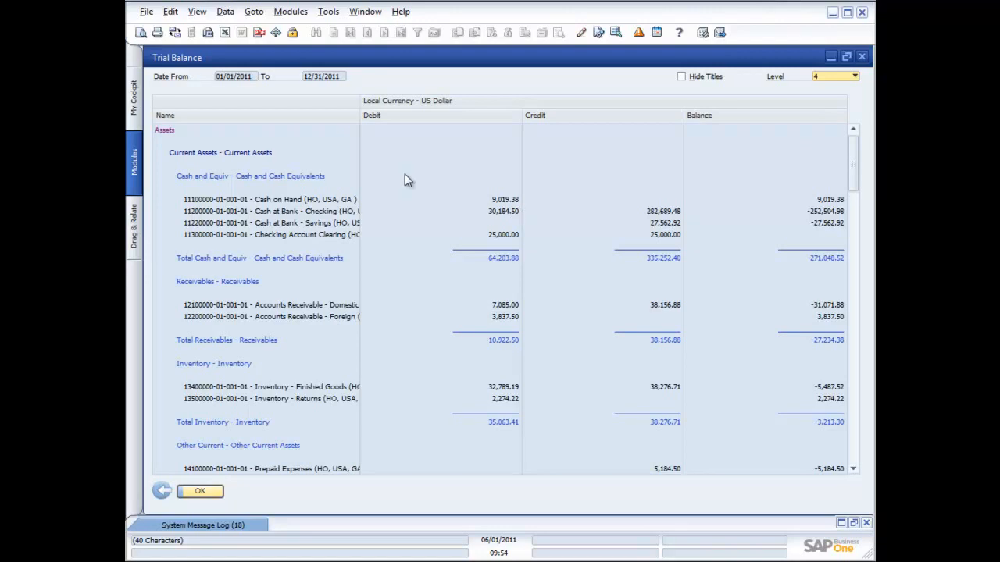
{"action": "left_click", "coordinate": [862, 57]}
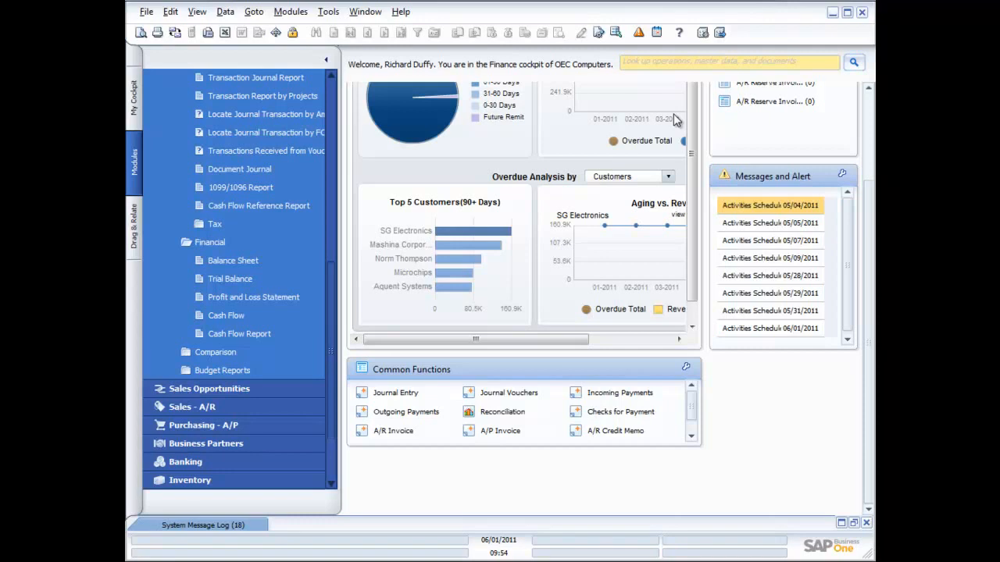
Run the Profit and Loss Statement as a Quarterly Report including accounts with a balance of zero, and maximize it
{"action": "left_click", "coordinate": [231, 300]}
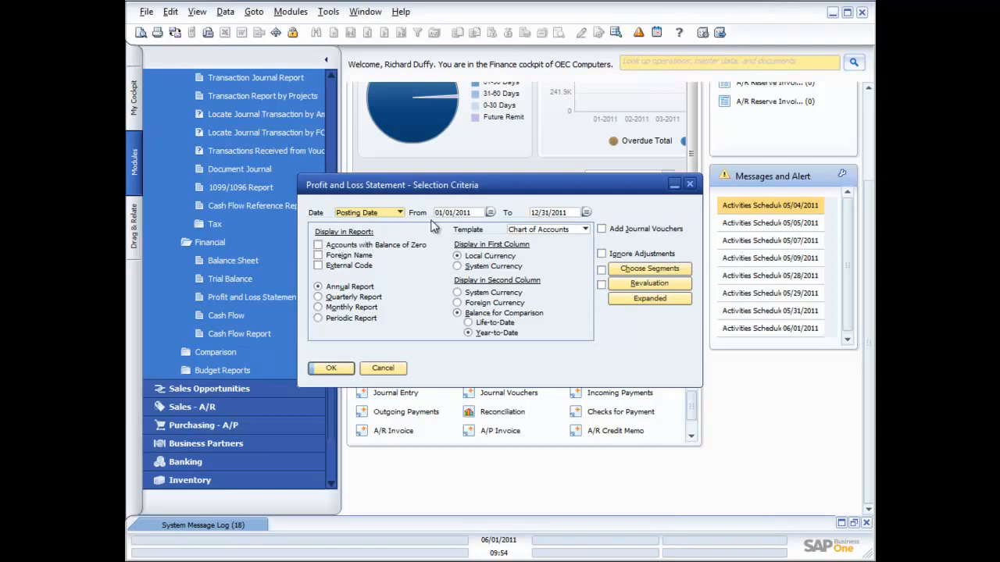
{"action": "left_click", "coordinate": [319, 245]}
{"action": "left_click", "coordinate": [318, 308]}
{"action": "left_click", "coordinate": [318, 298]}
{"action": "left_click", "coordinate": [335, 371]}
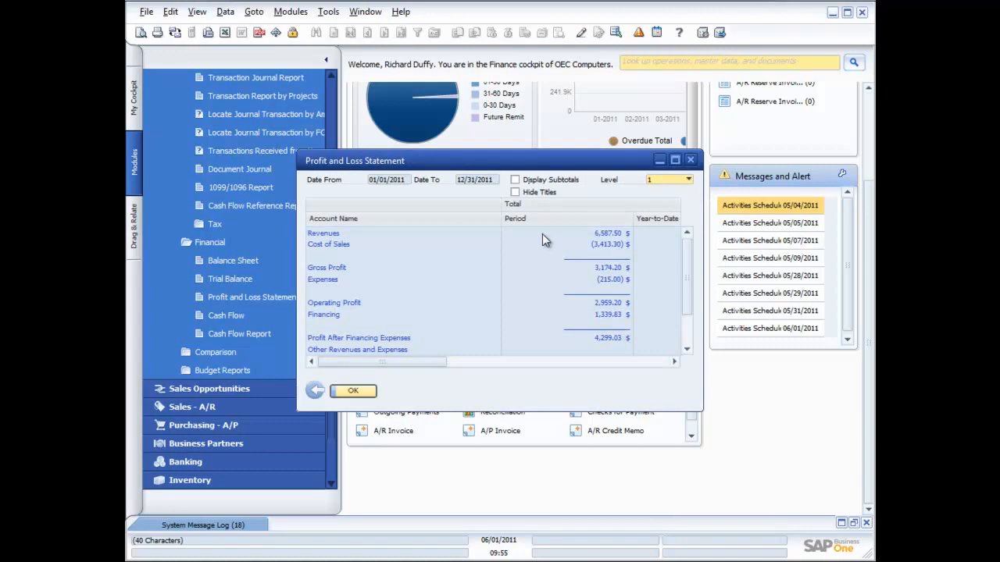
{"action": "left_click", "coordinate": [675, 159]}
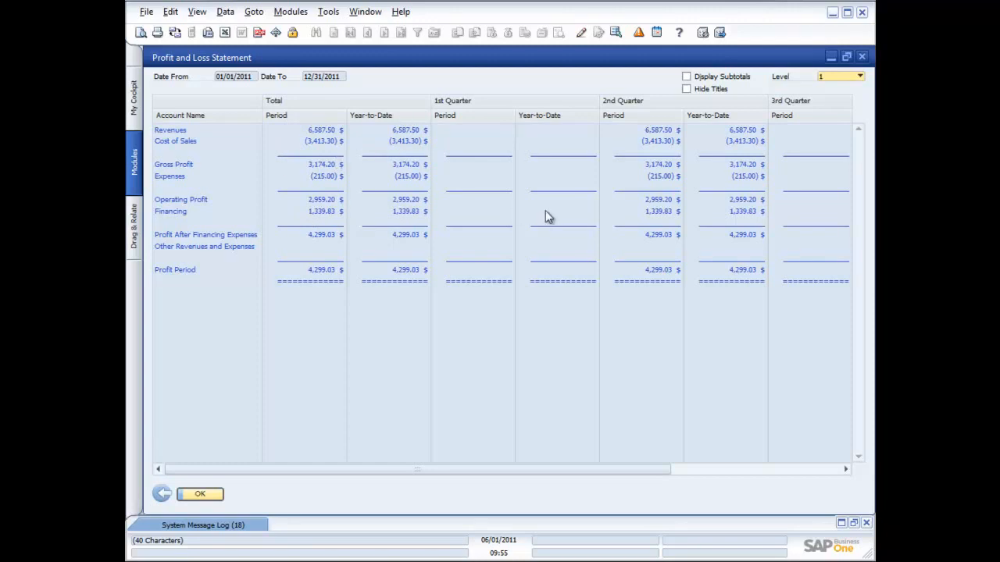
View the statement's columns through the 4th Quarter and raise its detail through levels 2 and 3 to level 4
{"action": "left_click_drag", "start_coordinate": [544, 469], "coordinate": [724, 472]}
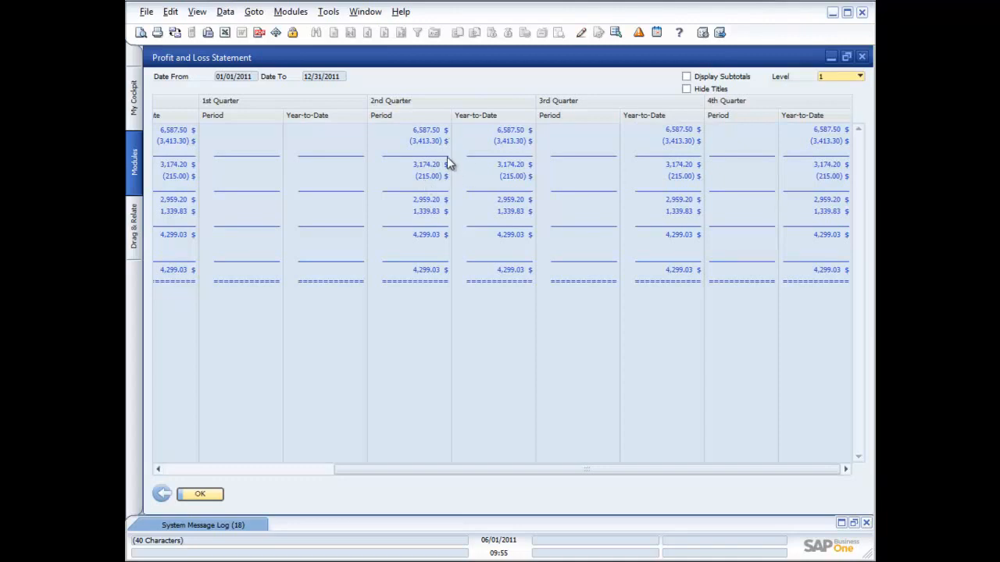
{"action": "left_click", "coordinate": [860, 78]}
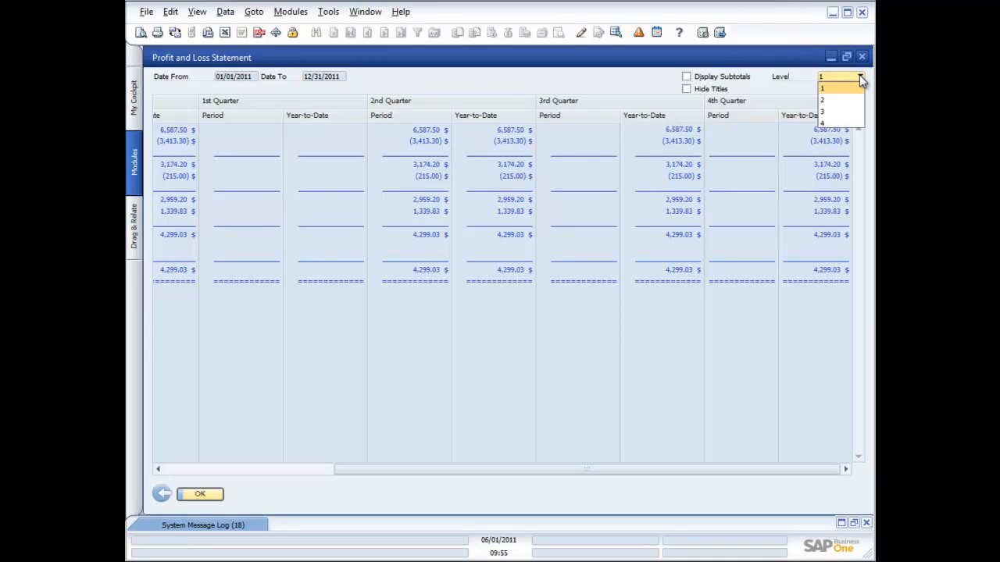
{"action": "left_click", "coordinate": [838, 101]}
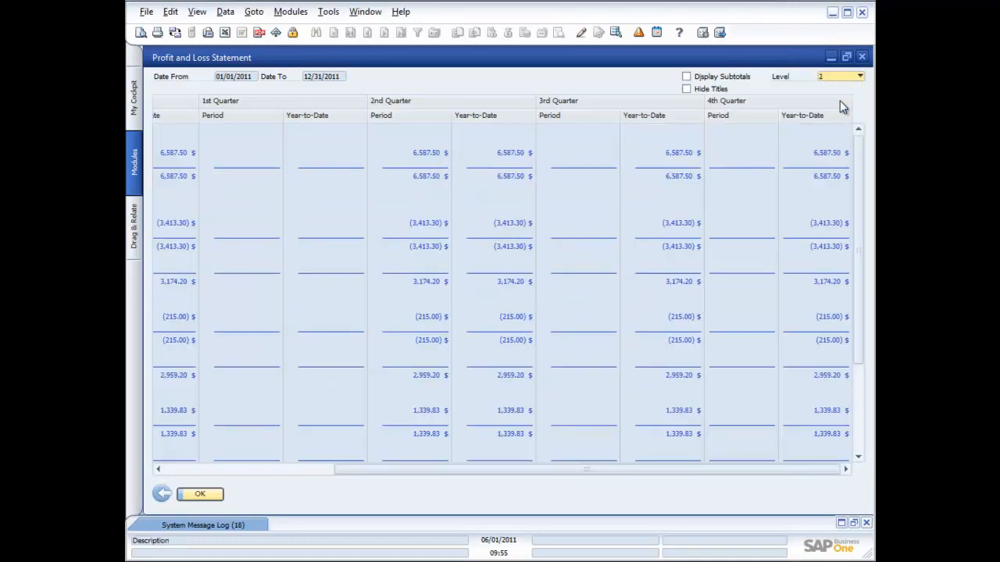
{"action": "left_click", "coordinate": [860, 76]}
{"action": "left_click", "coordinate": [849, 111]}
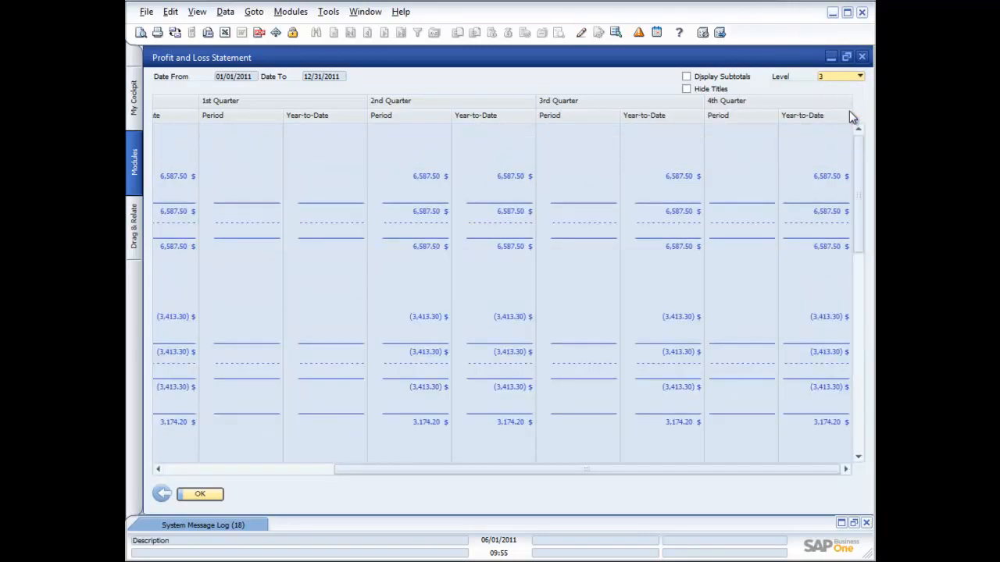
{"action": "left_click", "coordinate": [860, 76]}
{"action": "left_click", "coordinate": [838, 122]}
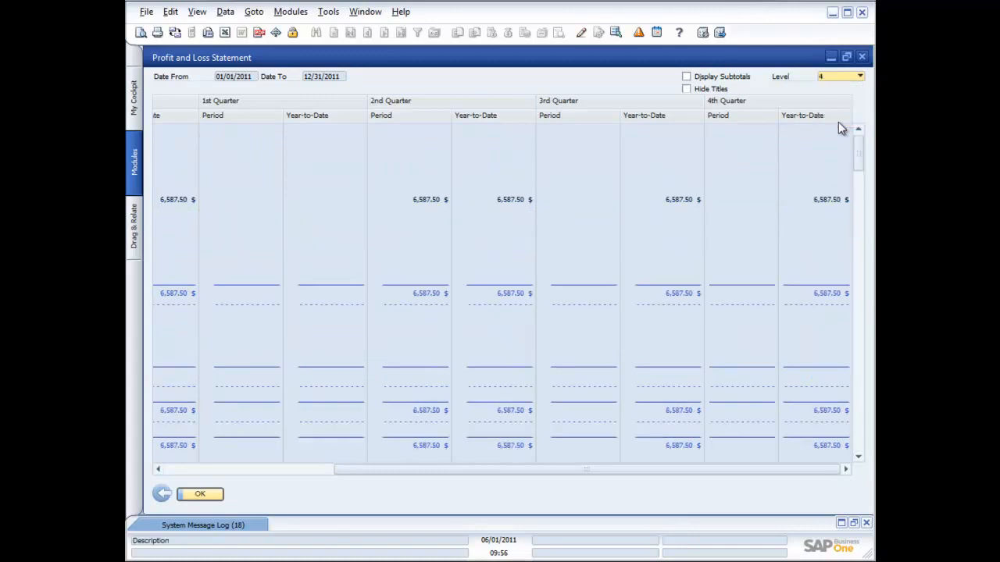
Return to the Account Name and Total columns and open a print preview of the Profit and Loss Statement
{"action": "left_click", "coordinate": [284, 467]}
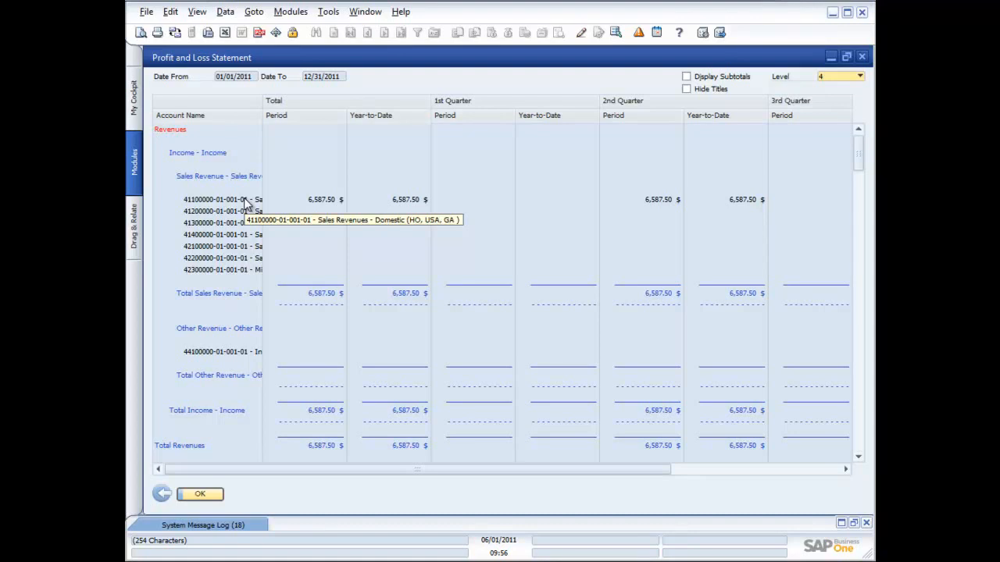
{"action": "left_click", "coordinate": [140, 37]}
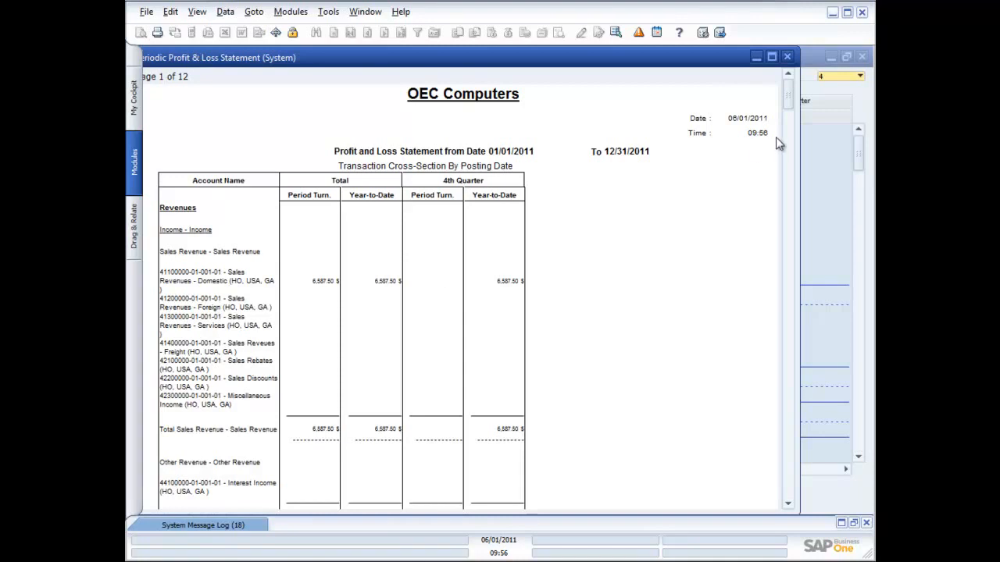
Close the statement's print previews and view the layouts offered for the Periodic Profit & Loss Statement without changing anything
{"action": "left_click", "coordinate": [788, 57]}
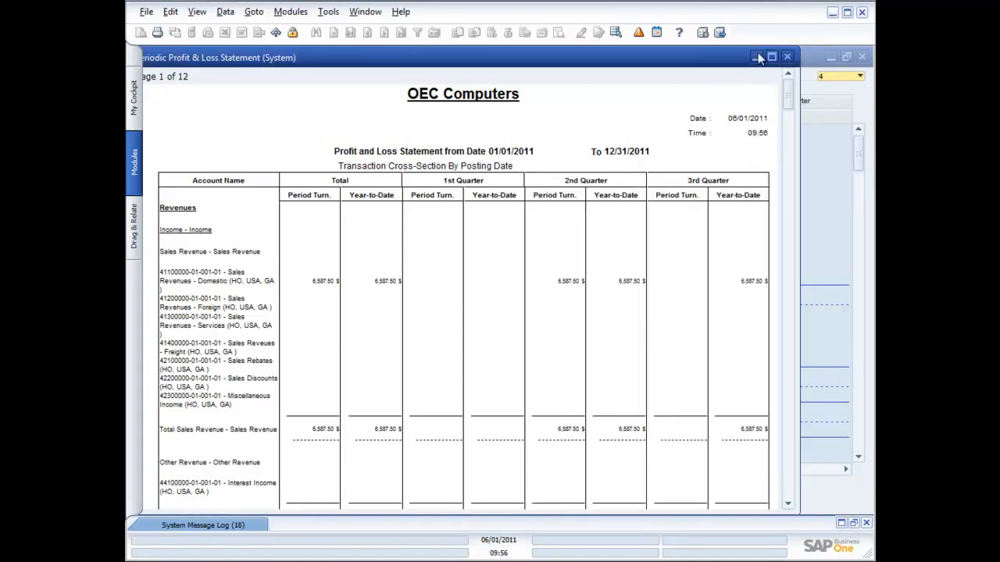
{"action": "left_click", "coordinate": [787, 58]}
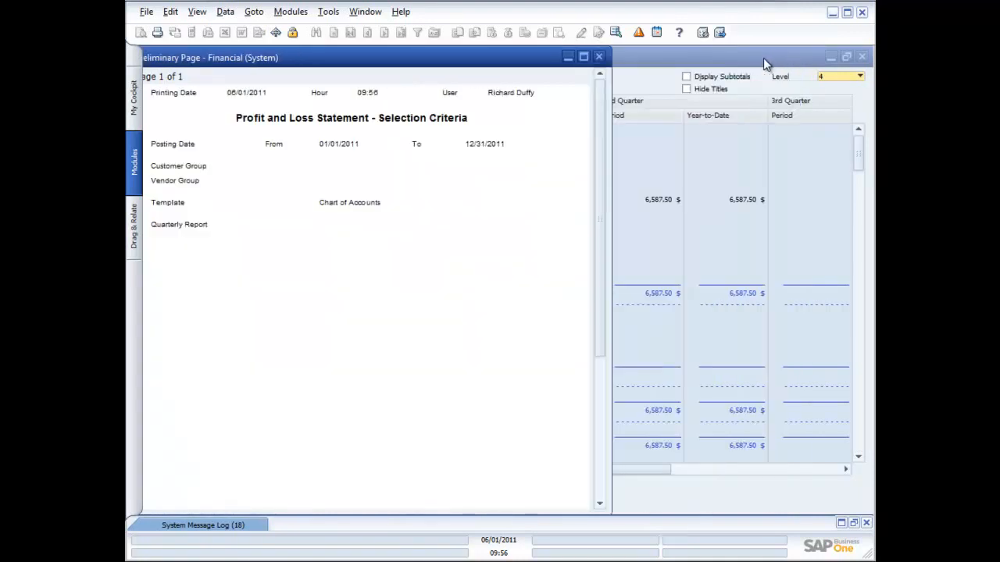
{"action": "left_click", "coordinate": [598, 56]}
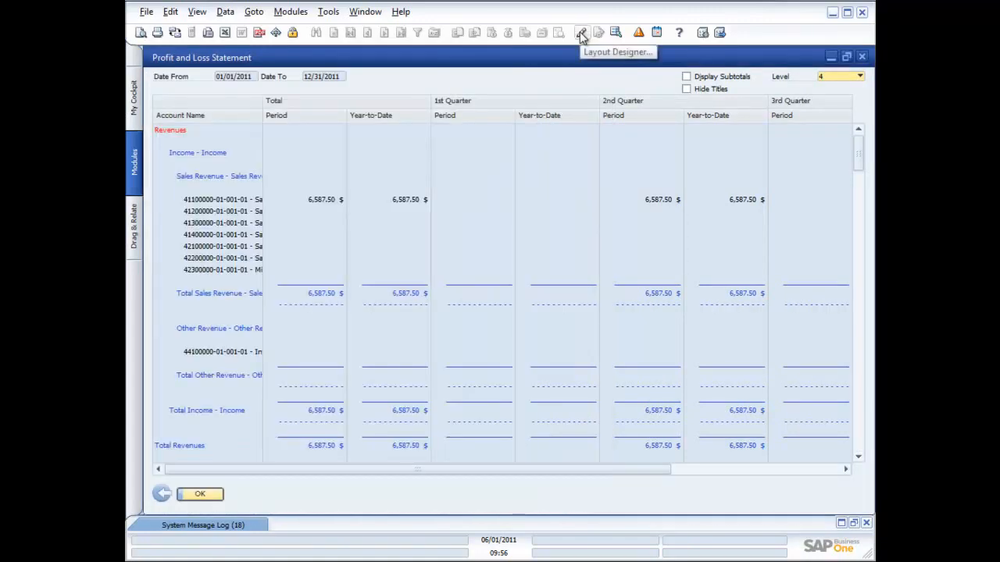
{"action": "left_click", "coordinate": [581, 36]}
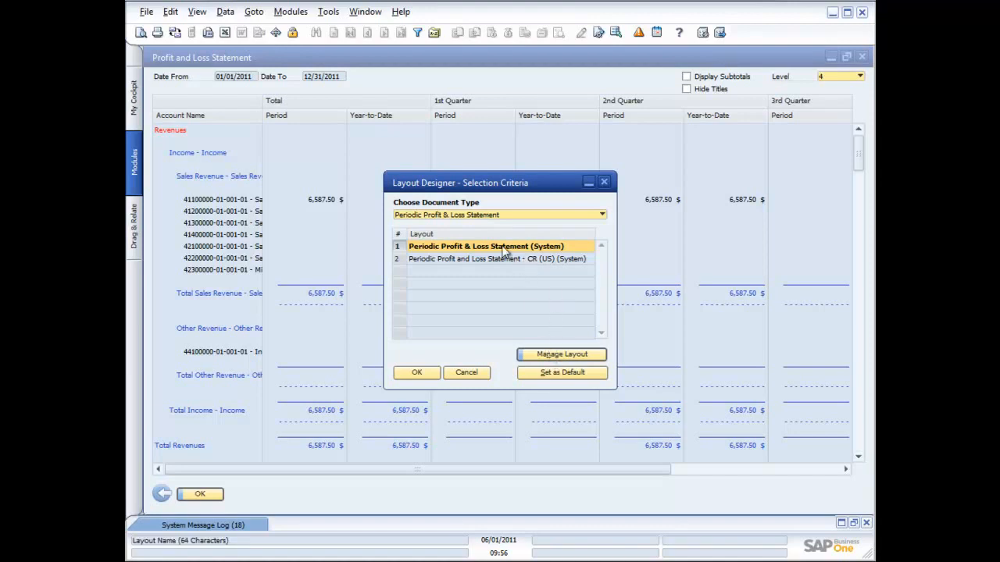
{"action": "left_click", "coordinate": [468, 373]}
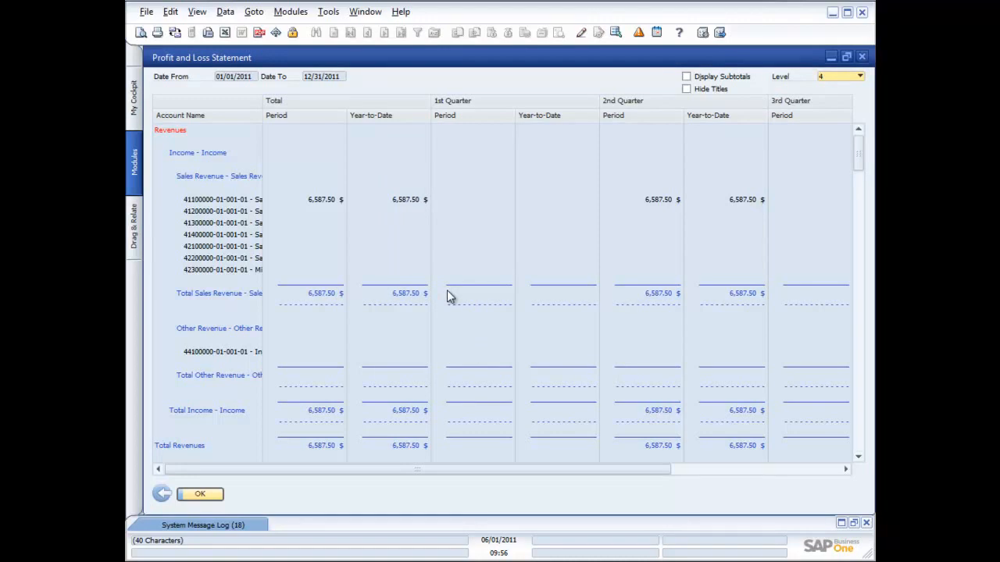
Set the layout Periodic Profit and Loss Statement - CR (US) (System) as default for all users and update the layout selection
{"action": "left_click", "coordinate": [582, 35]}
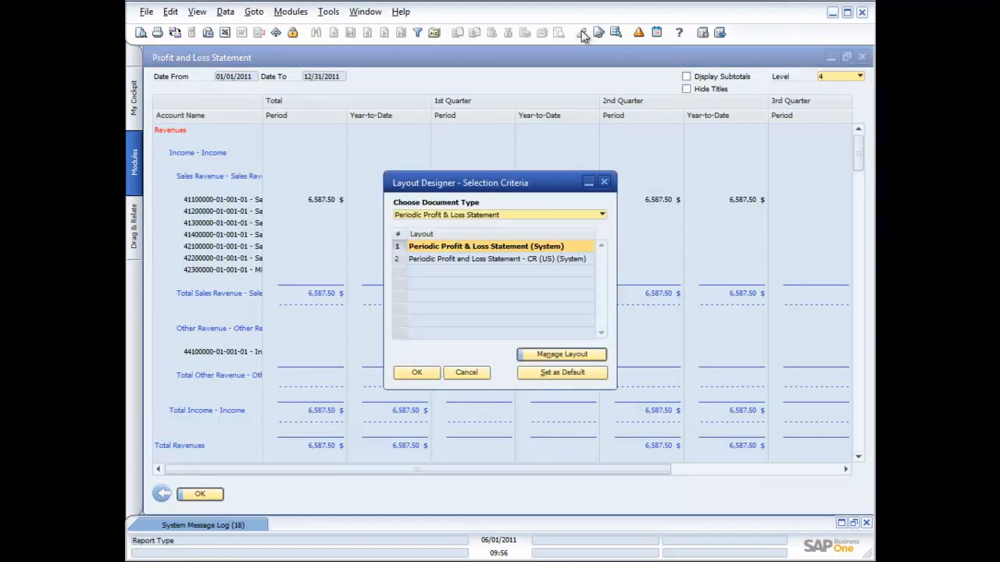
{"action": "left_click", "coordinate": [522, 259]}
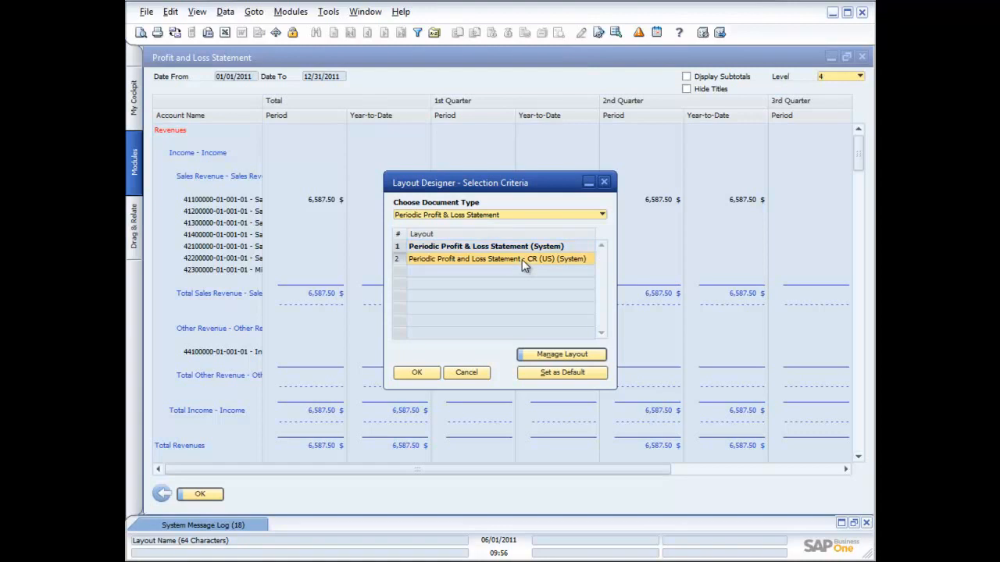
{"action": "left_click", "coordinate": [563, 373]}
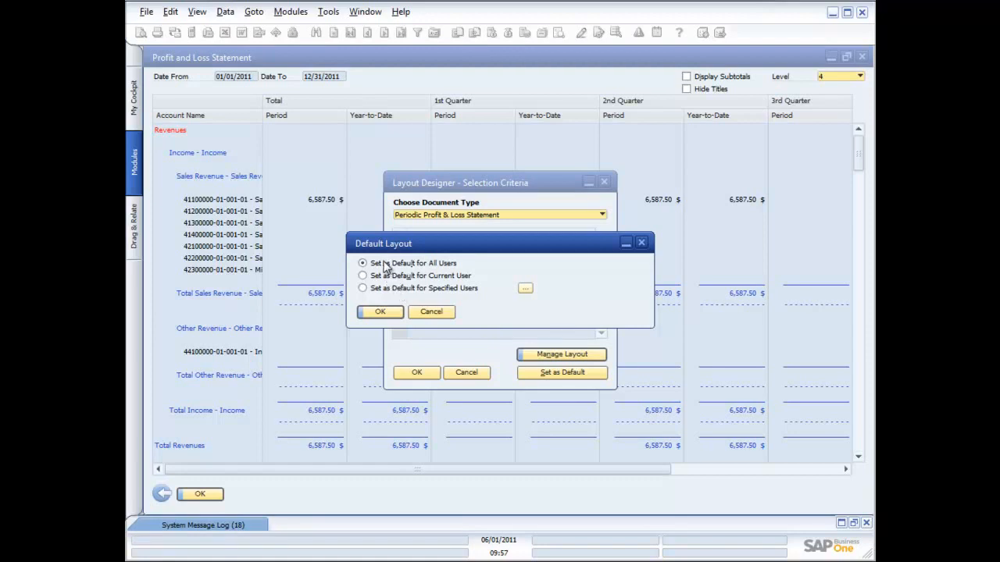
{"action": "left_click", "coordinate": [372, 288]}
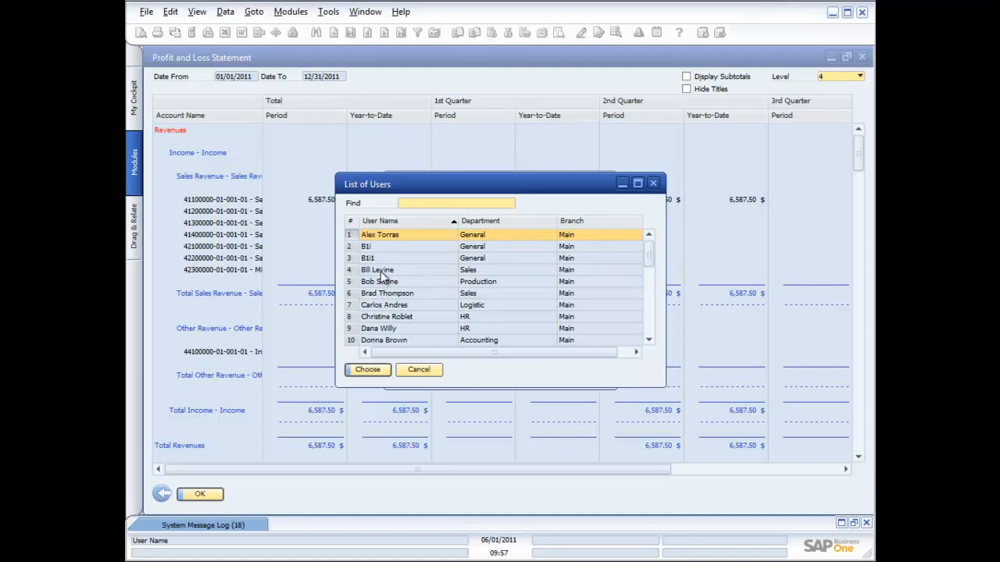
{"action": "left_click", "coordinate": [424, 371]}
{"action": "left_click", "coordinate": [365, 265]}
{"action": "left_click", "coordinate": [373, 313]}
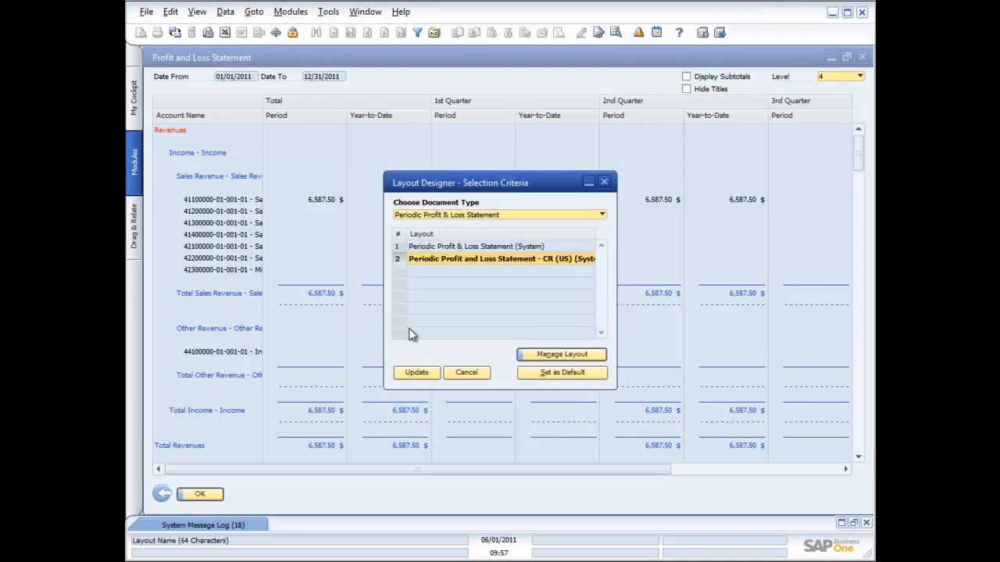
{"action": "left_click", "coordinate": [425, 373]}
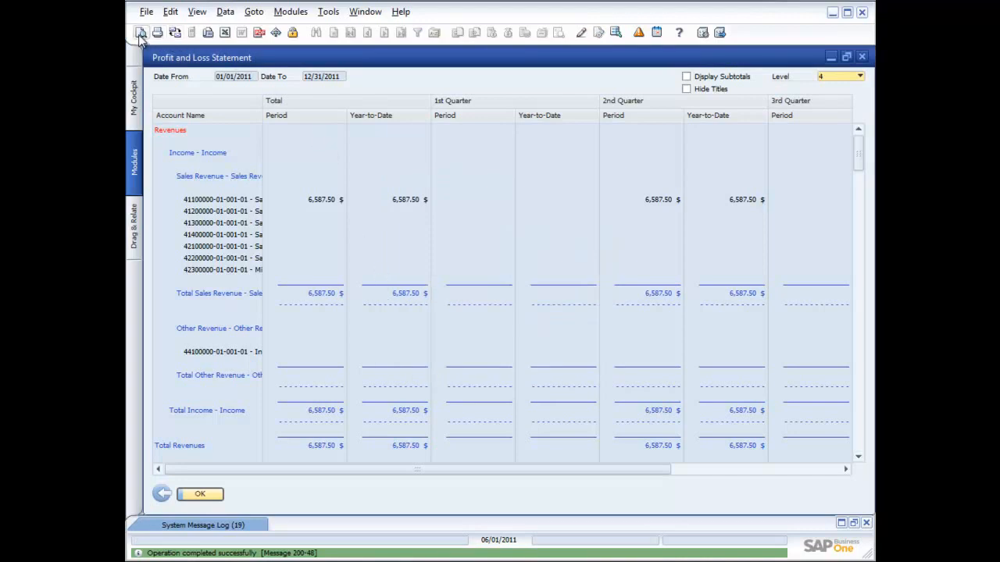
Preview the Profit and Loss Statement in the CR (US) layout, and close the previews and the report
{"action": "left_click", "coordinate": [174, 32]}
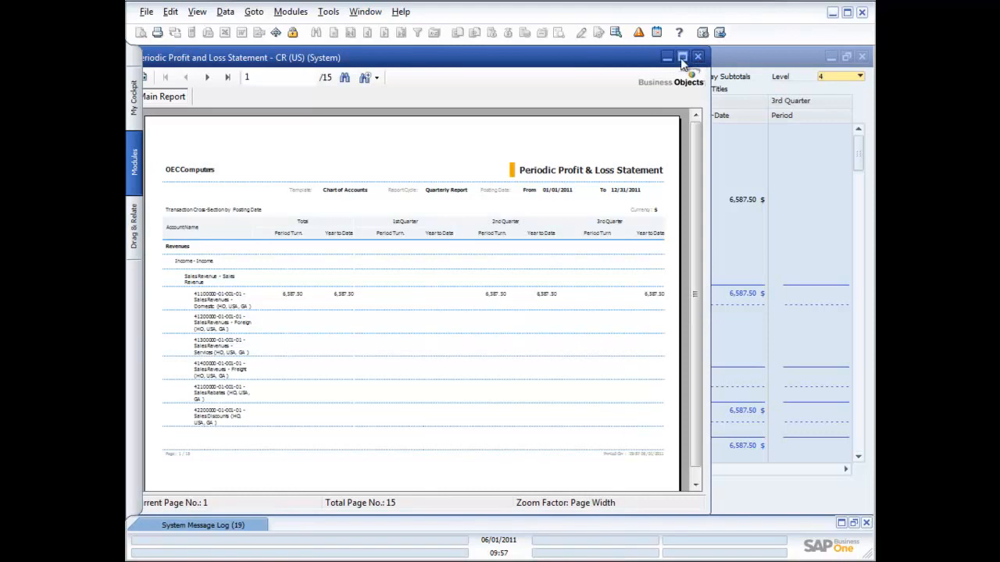
{"action": "left_click", "coordinate": [697, 57]}
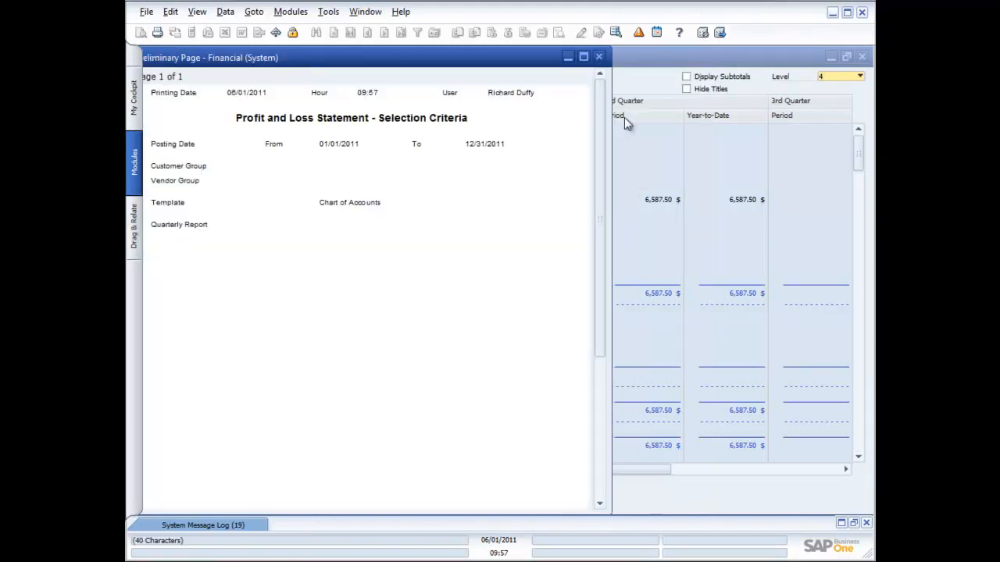
{"action": "left_click", "coordinate": [598, 56]}
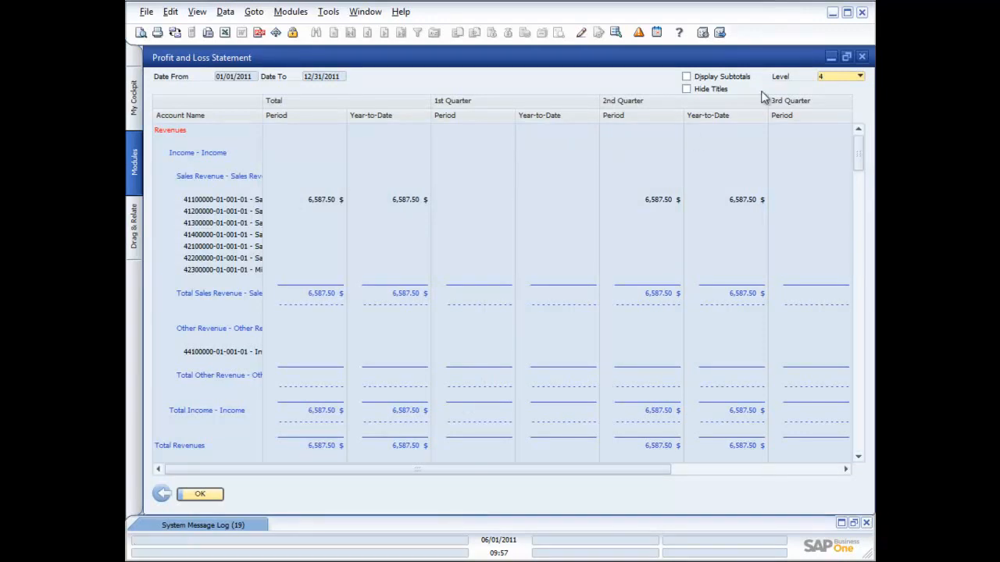
{"action": "left_click", "coordinate": [861, 57]}
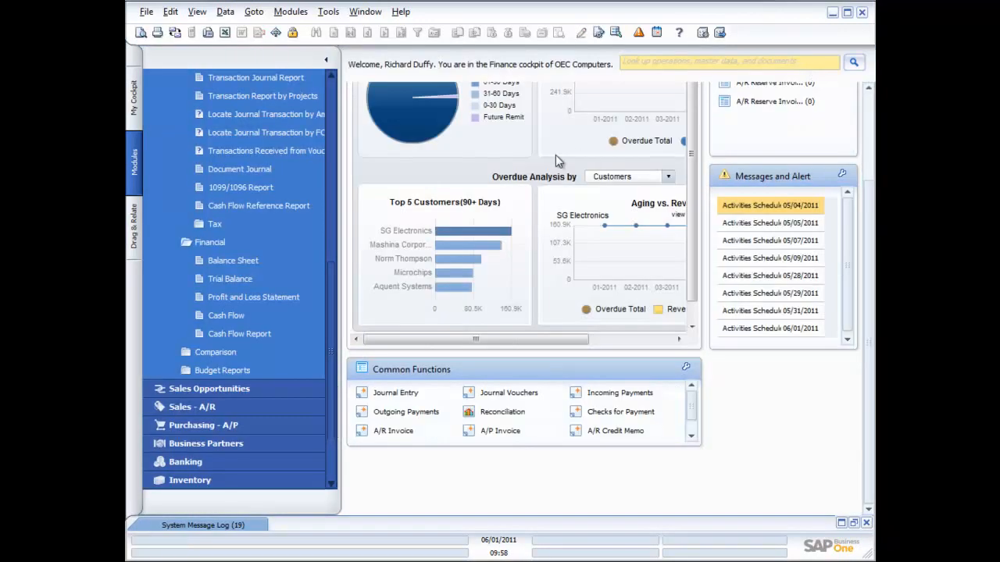